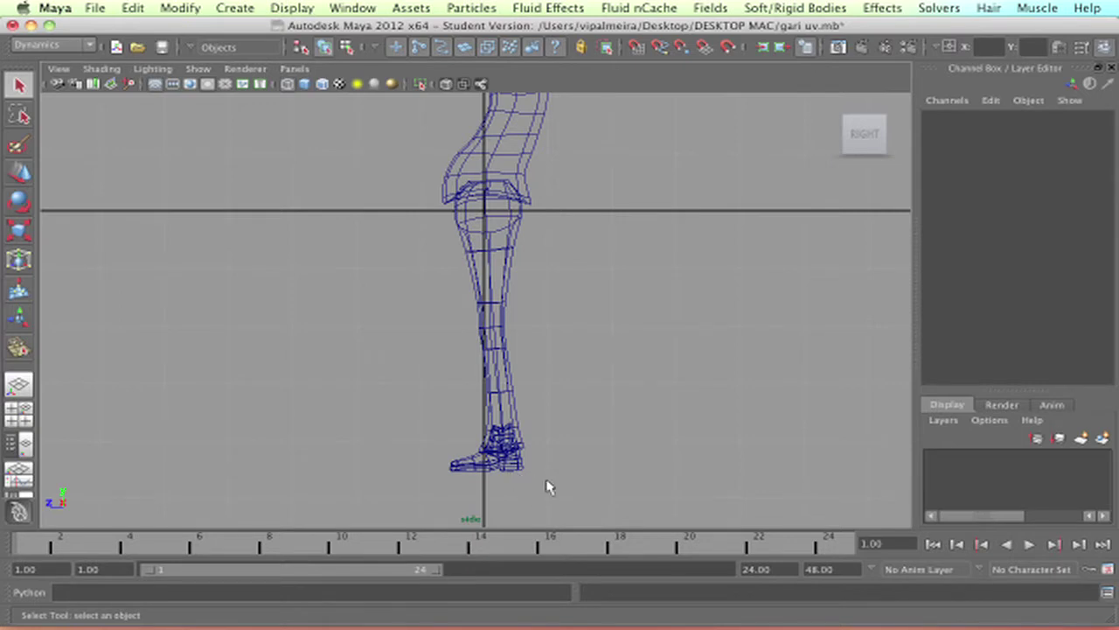
- Switch to the Animation menu set and use the Joint Tool to place hip and knee joints along the leg in the side view
mouse_move(551, 323)
middle_mouse_down("alt")
mouse_move(492, 303)
mouse_move(540, 325)
middle_mouse_up("alt")
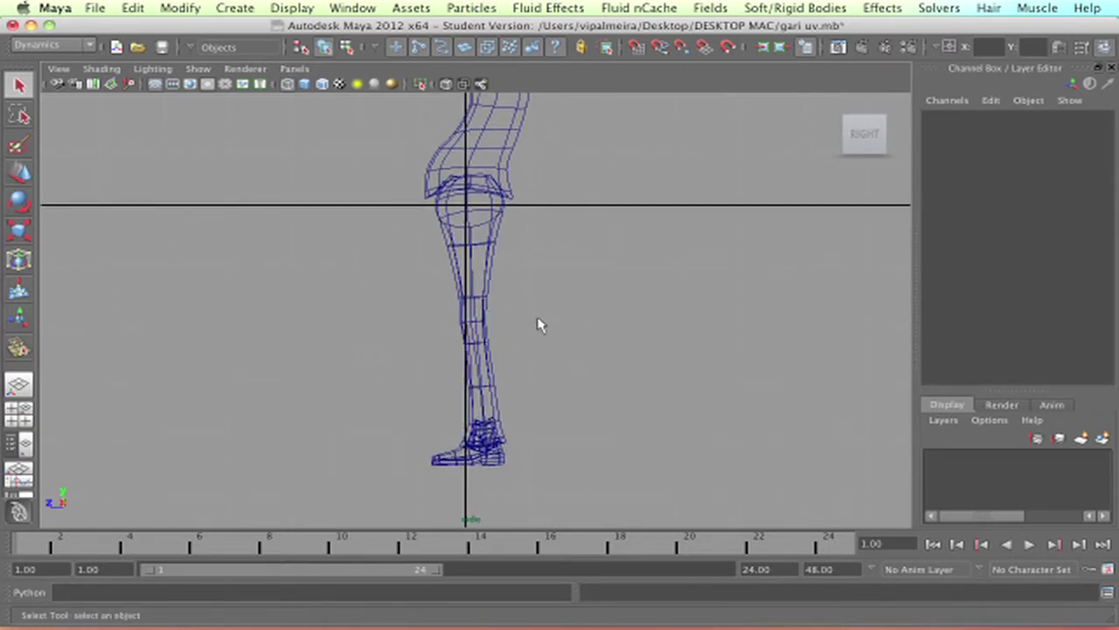
left_click(43, 44)
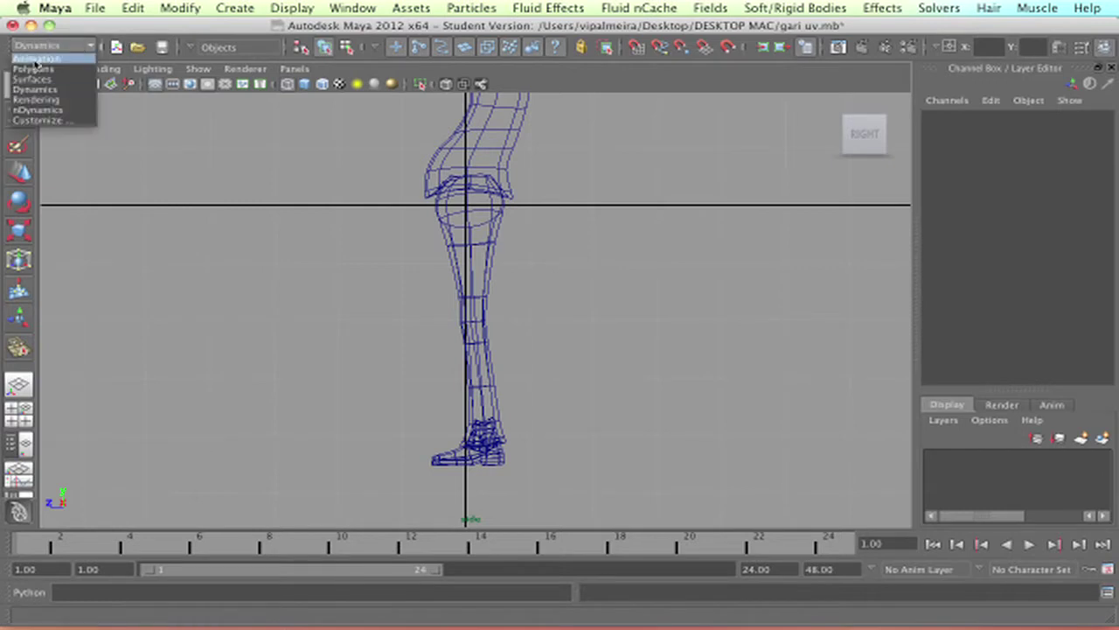
left_click(35, 58)
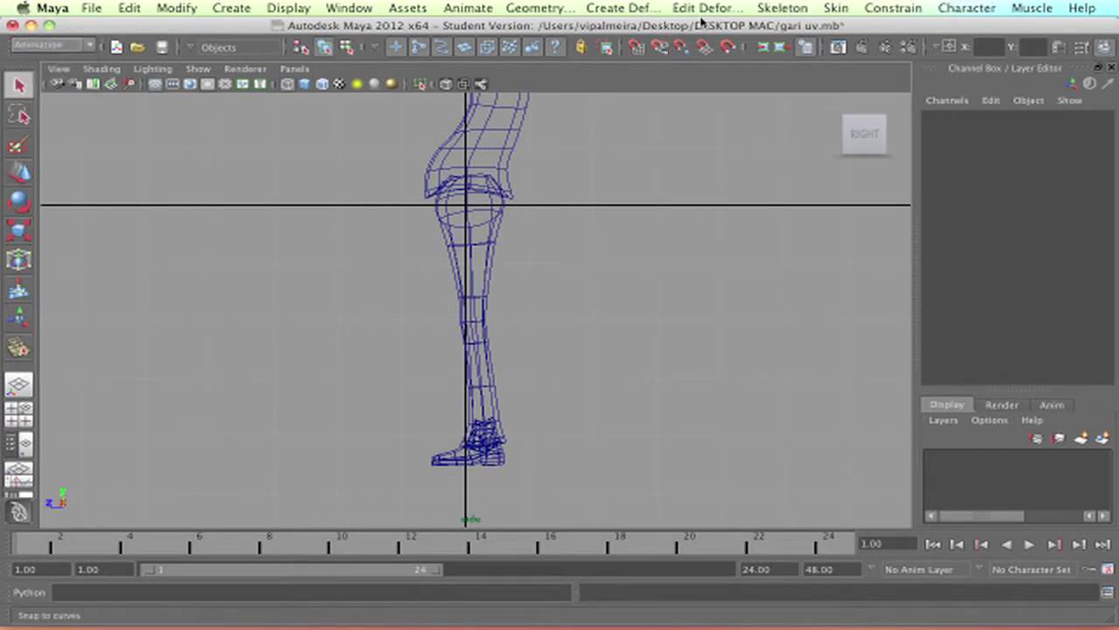
left_click(835, 8)
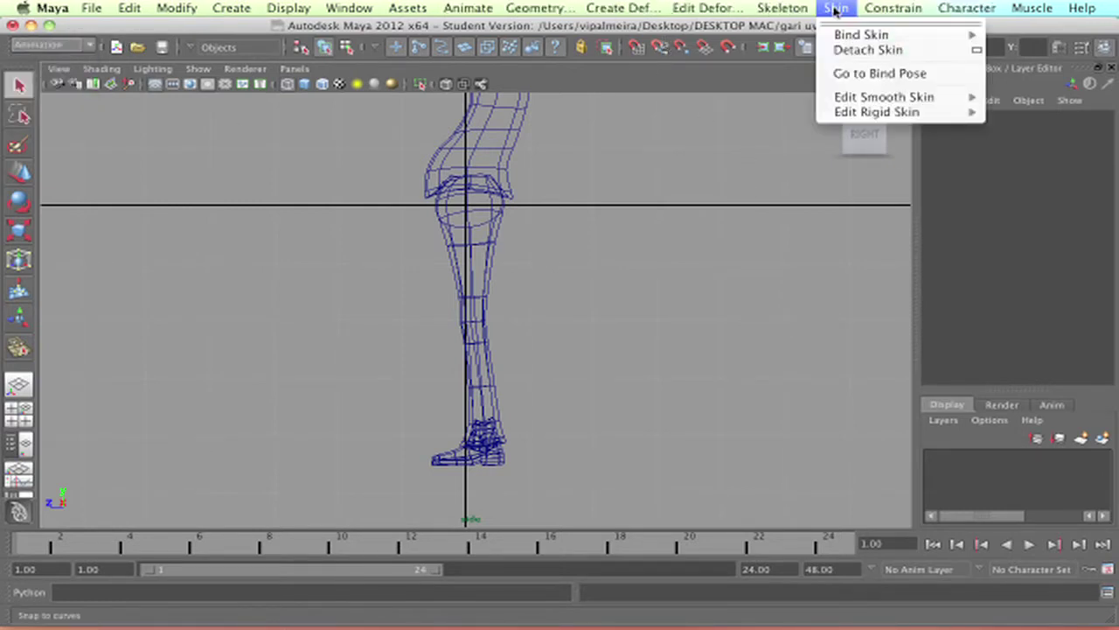
mouse_move(783, 8)
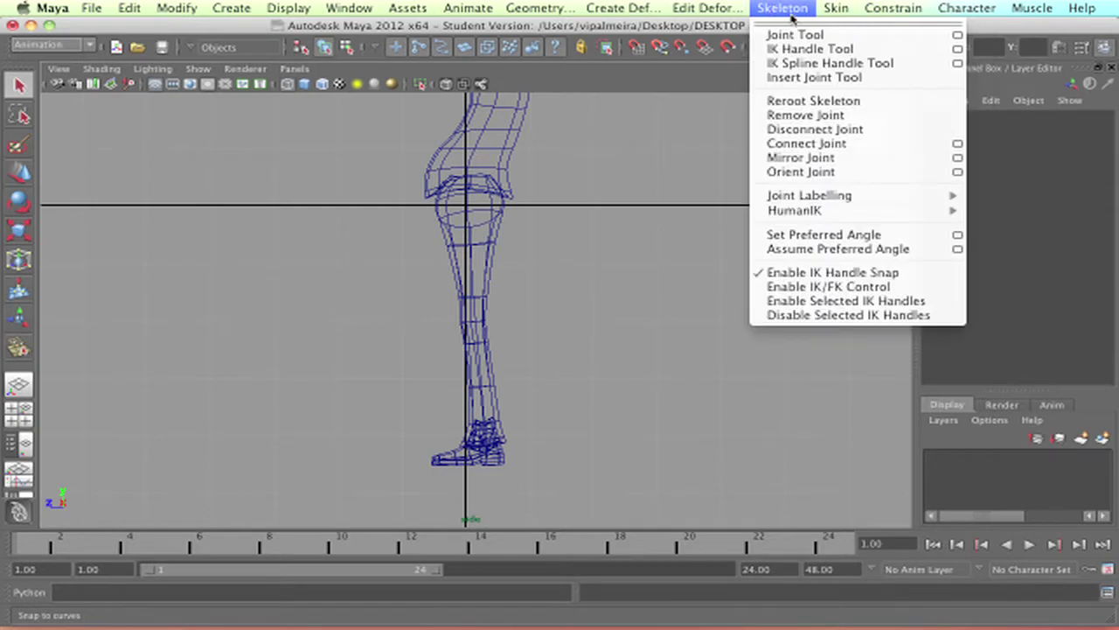
left_click(796, 35)
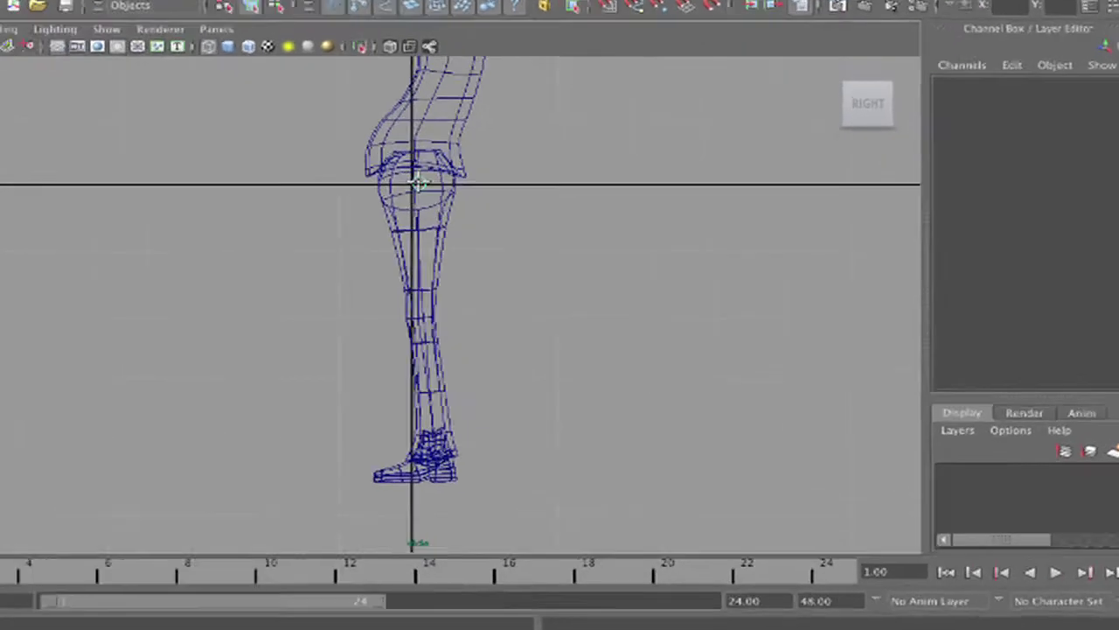
left_click(88, 59)
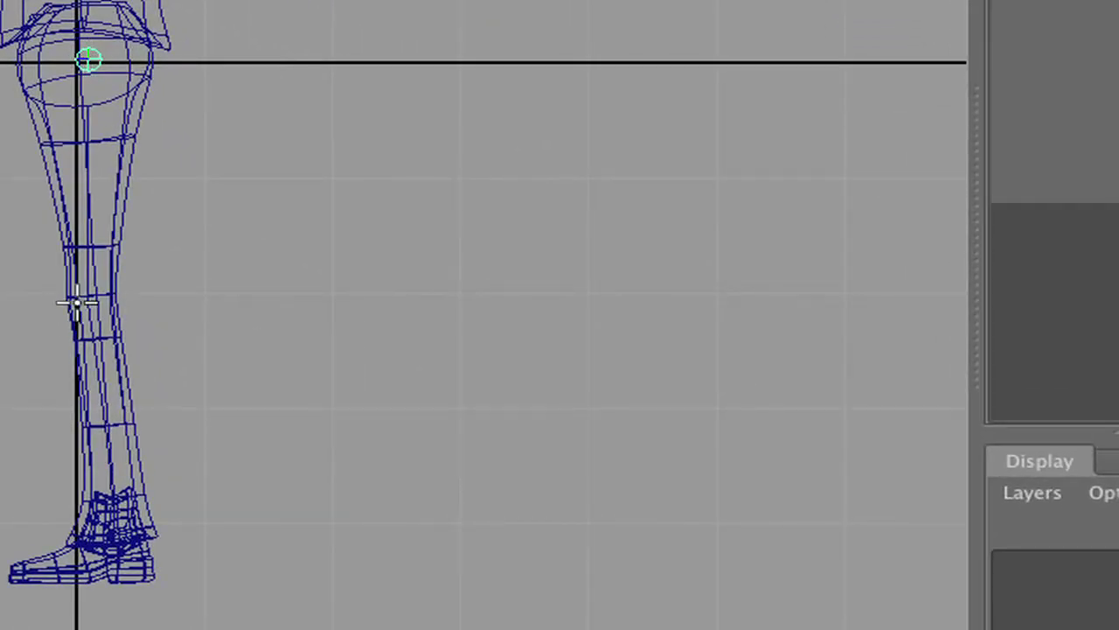
left_click(87, 297)
left_click_drag(88, 295, 84, 298)
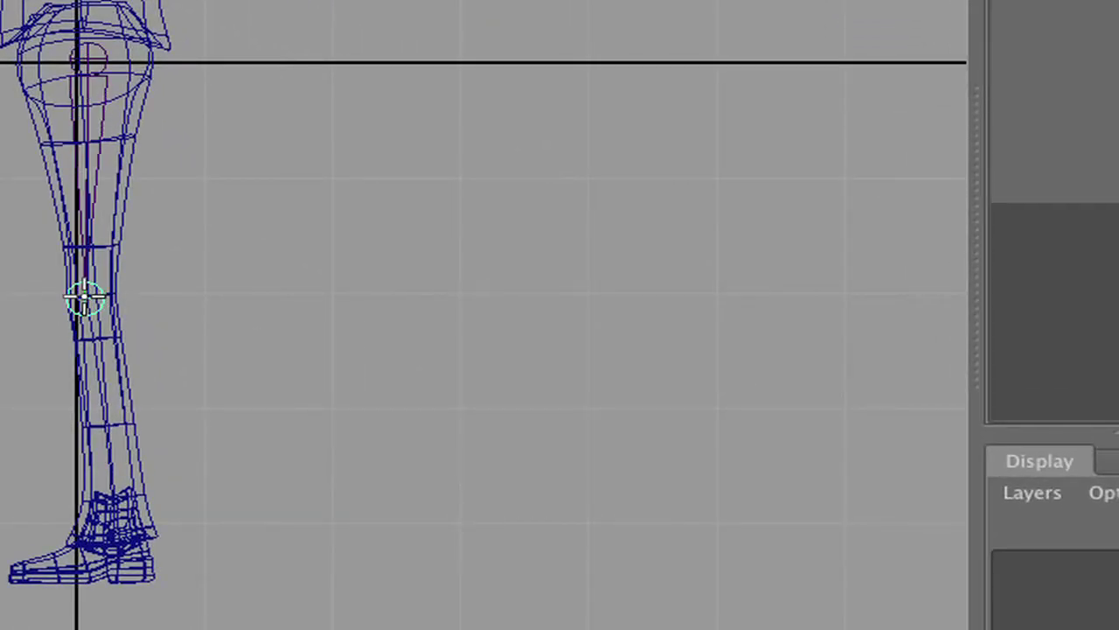
- Continue the joint chain with an ankle joint inside the trouser cuff, above the heel of the shoe
scroll(120, 575, "up", 3)
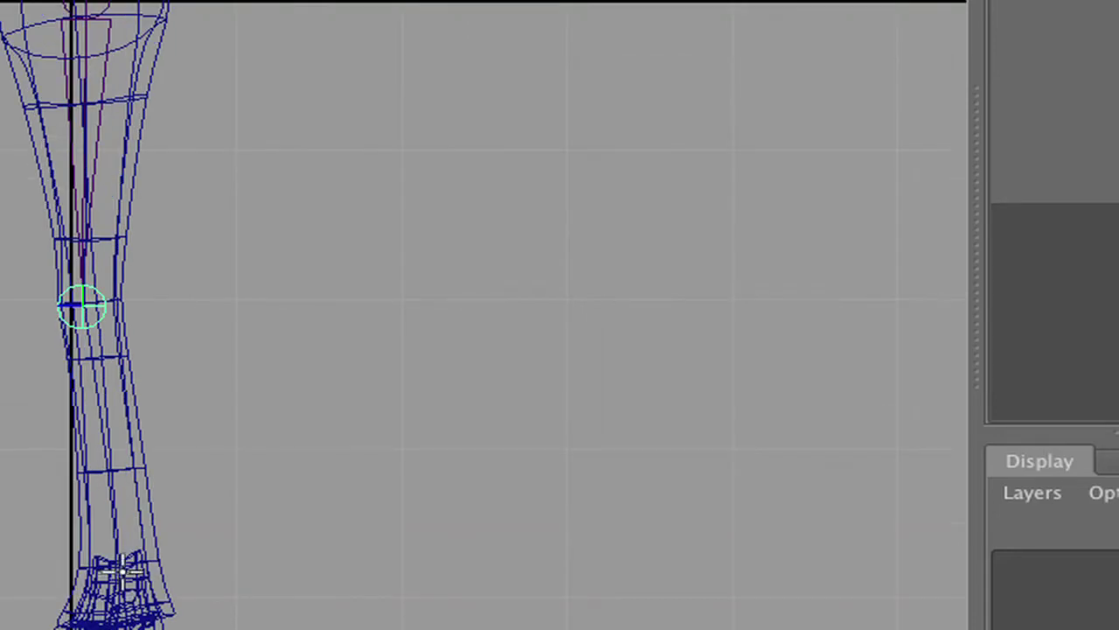
middle_click_drag(175, 313, 252, 52, "alt")
scroll(233, 117, "down", 2)
scroll(194, 311, "up", 6)
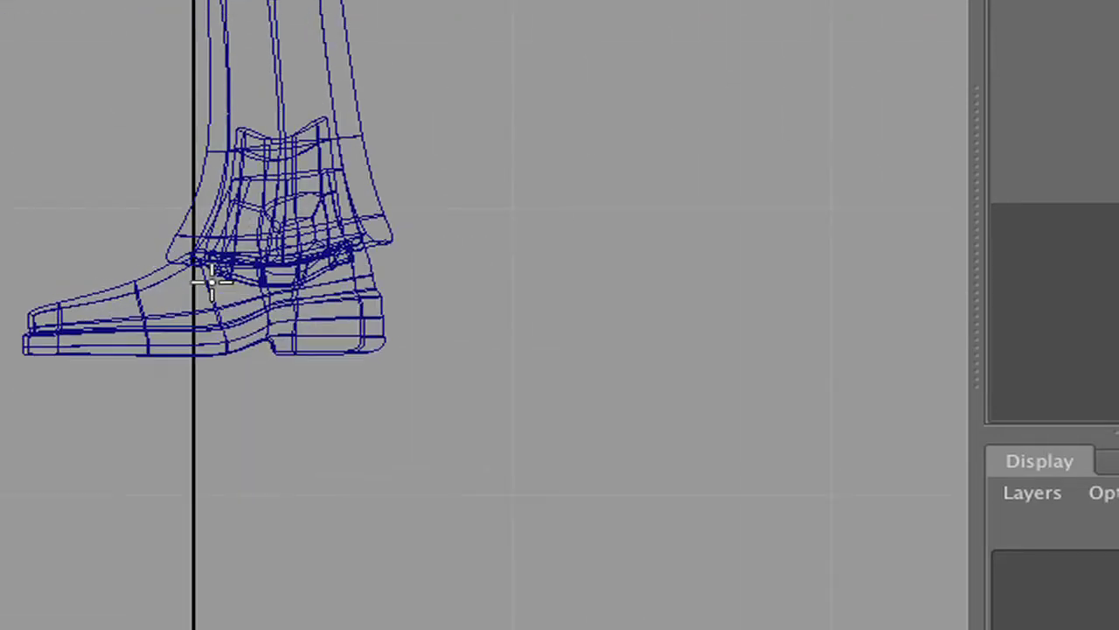
left_click_drag(422, 215, 445, 225)
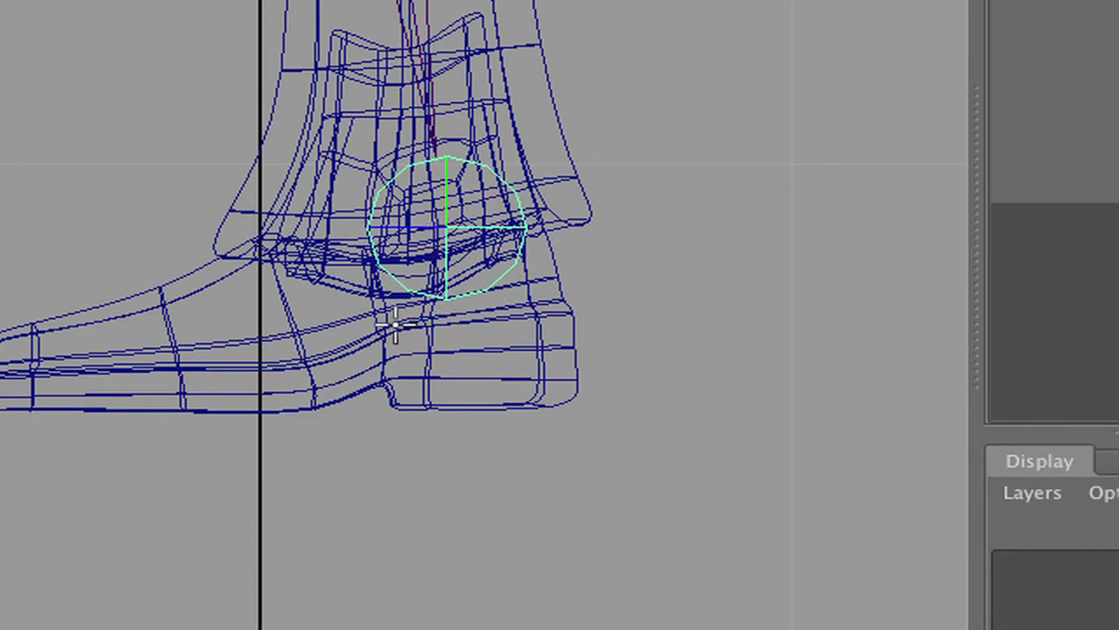
- Add joints at the ball of the foot and the toe tip, and complete the leg's joint chain
left_click_drag(217, 368, 193, 365)
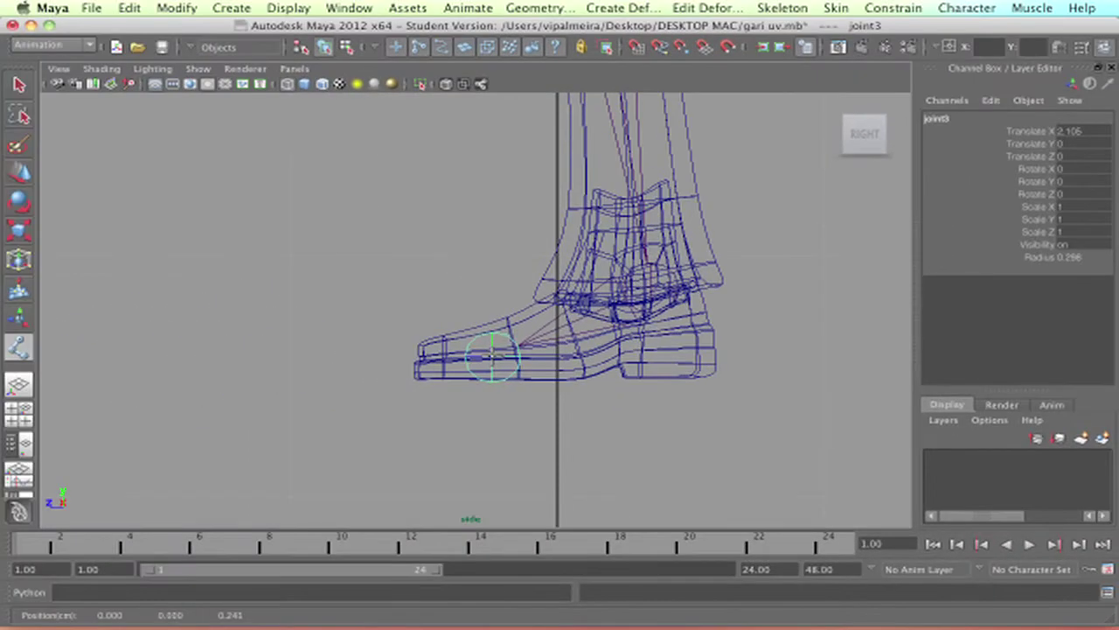
left_click_drag(490, 356, 488, 357)
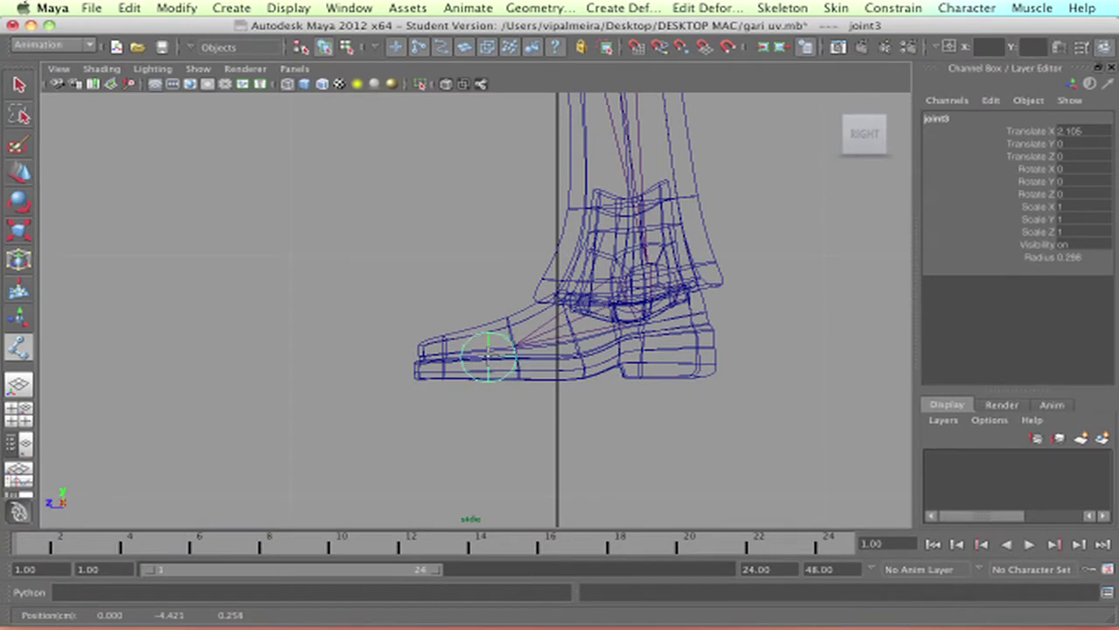
left_click_drag(488, 356, 488, 357)
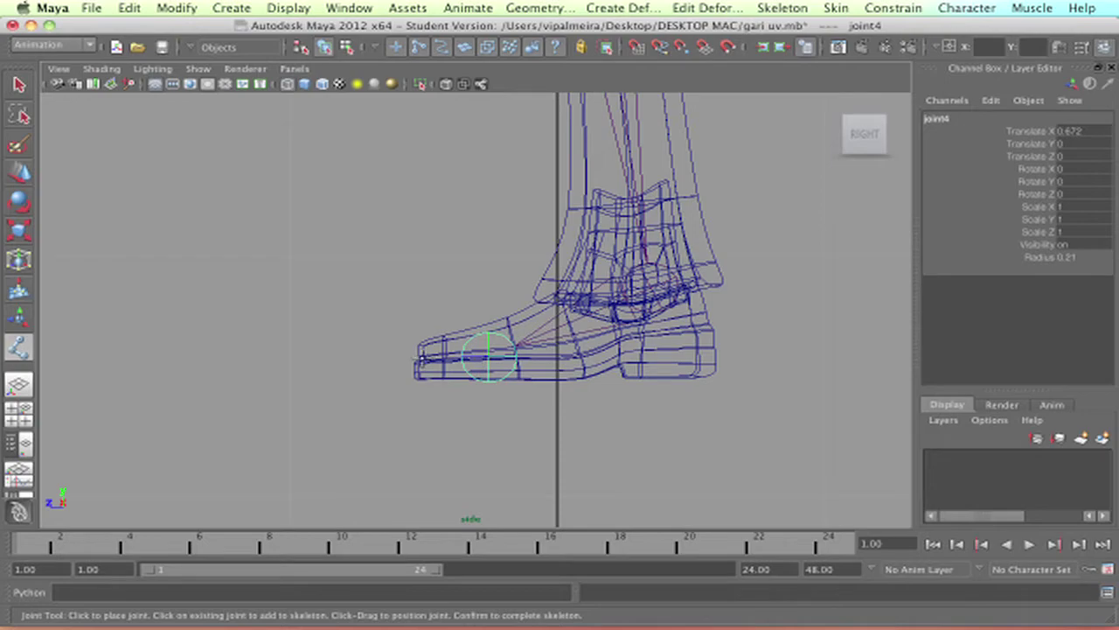
left_click(418, 358)
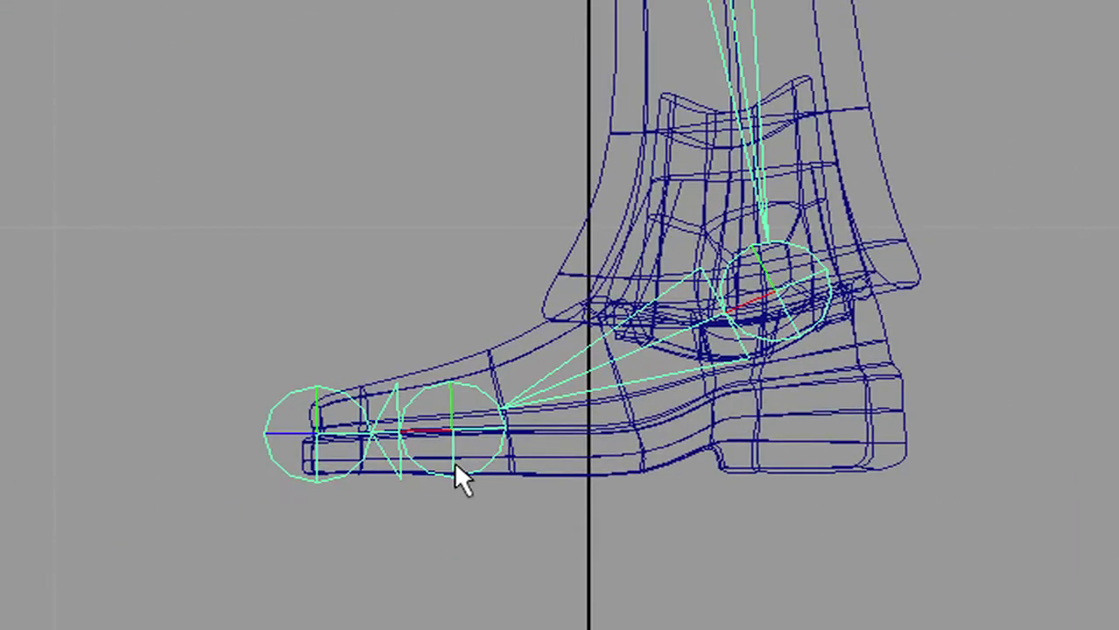
right_click_drag(703, 262, 593, 355, "alt")
middle_click_drag(530, 294, 526, 399, "alt")
right_click_drag(526, 398, 658, 330, "alt")
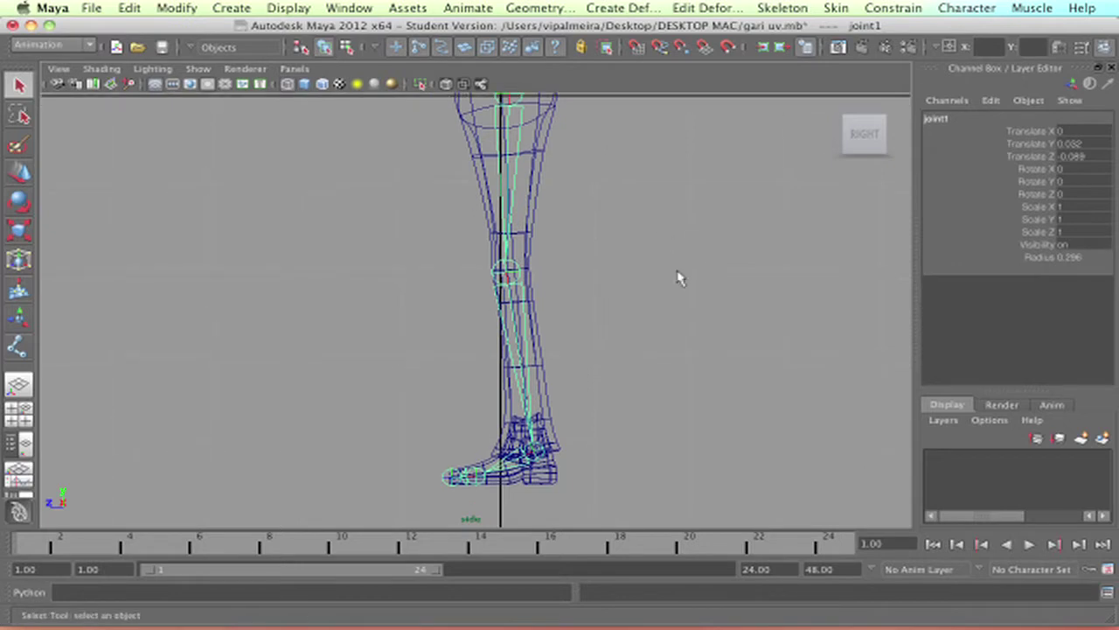
- Select the trouser leg and shoe meshes and create a display layer named model
left_click(619, 260)
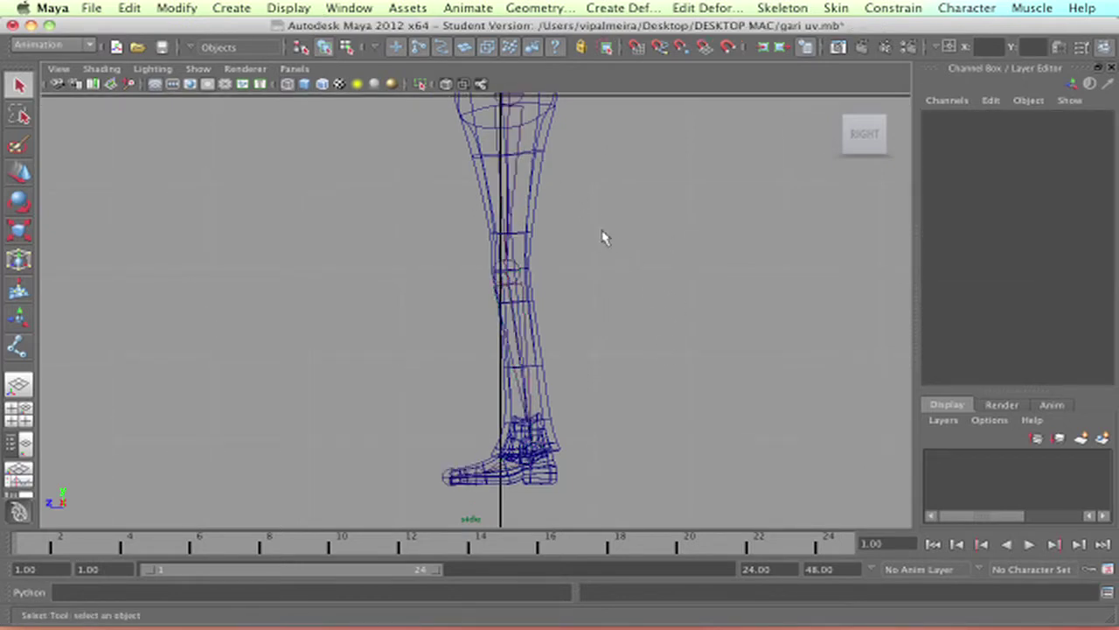
left_click(546, 219)
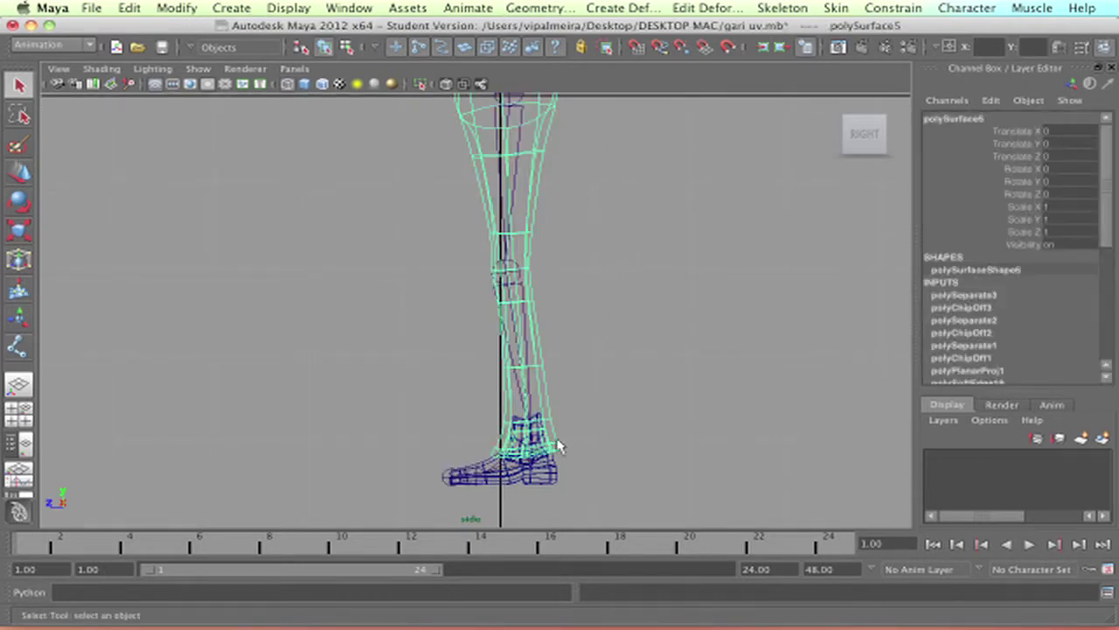
left_click(562, 479)
middle_click_drag(603, 315, 603, 338, "alt")
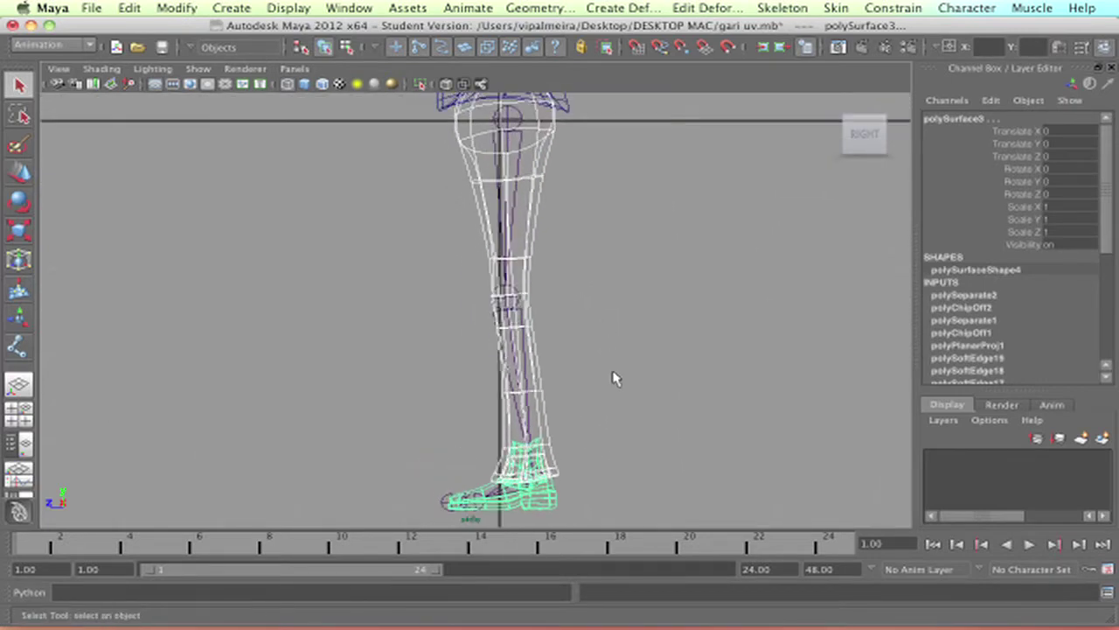
left_click(553, 468)
left_click(1082, 437)
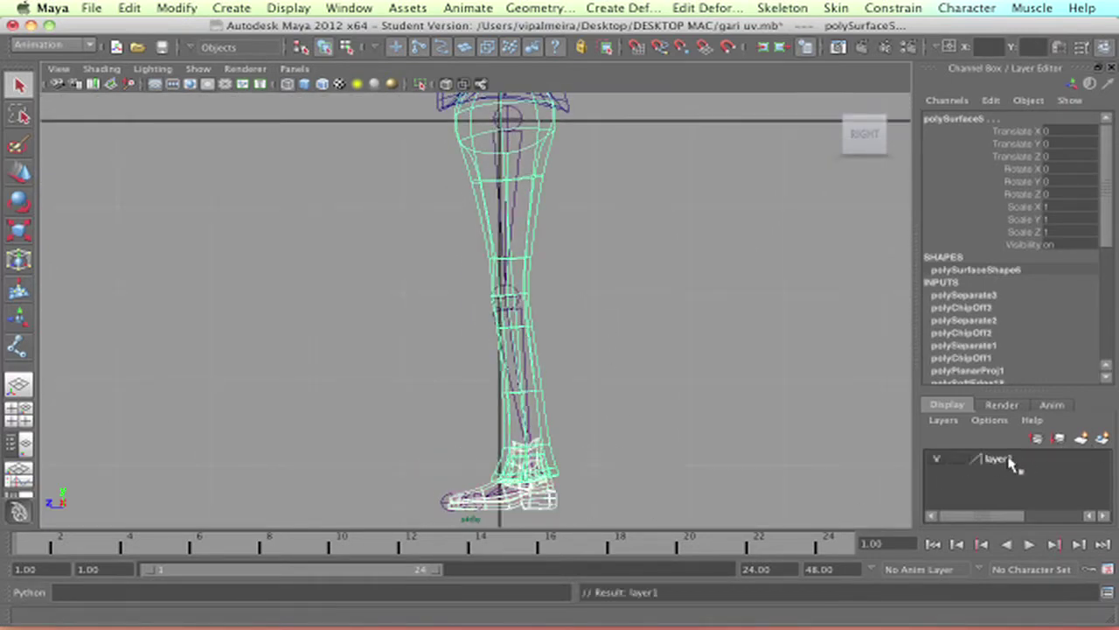
double_click(1009, 462)
left_click_drag(426, 245, 316, 249)
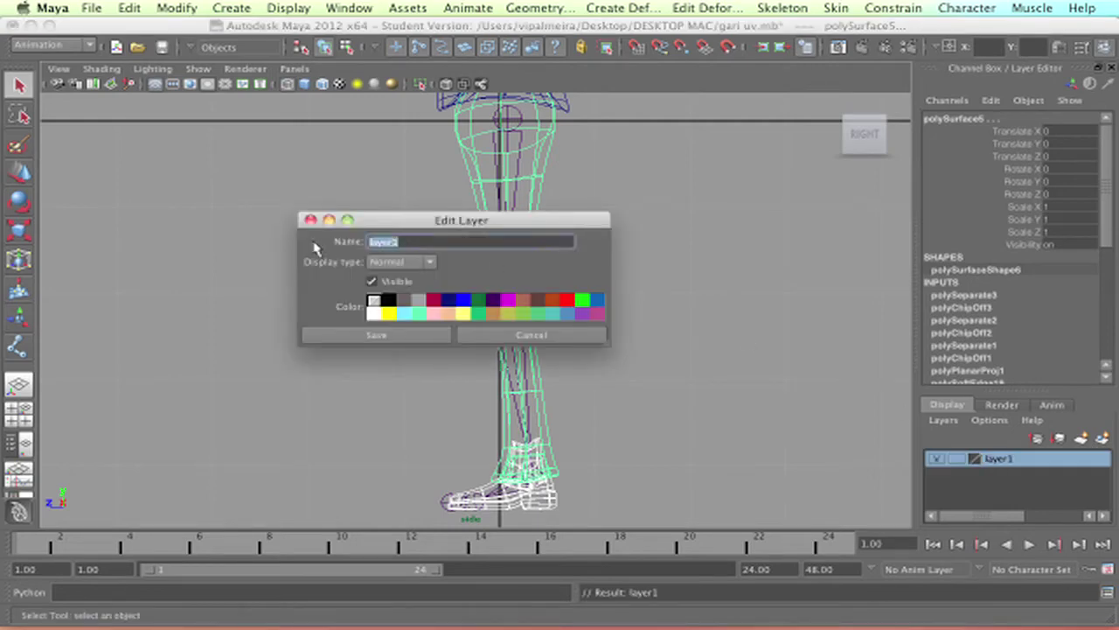
type("model")
left_click(408, 334)
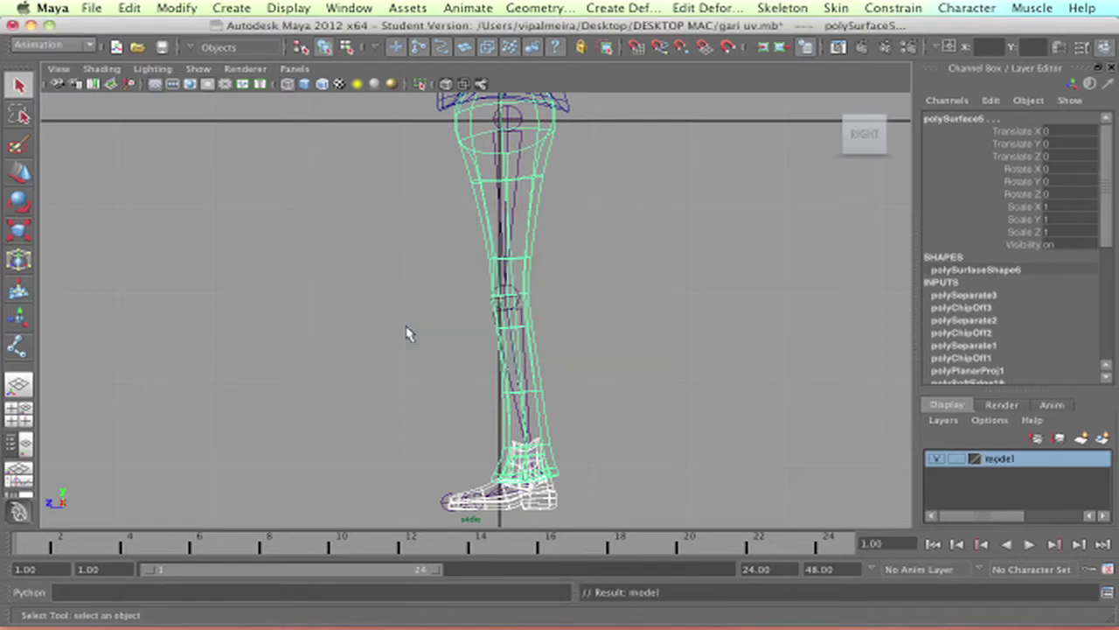
- Reselect the trouser leg and shoe meshes without the joints and add them to the model layer
left_click(543, 514)
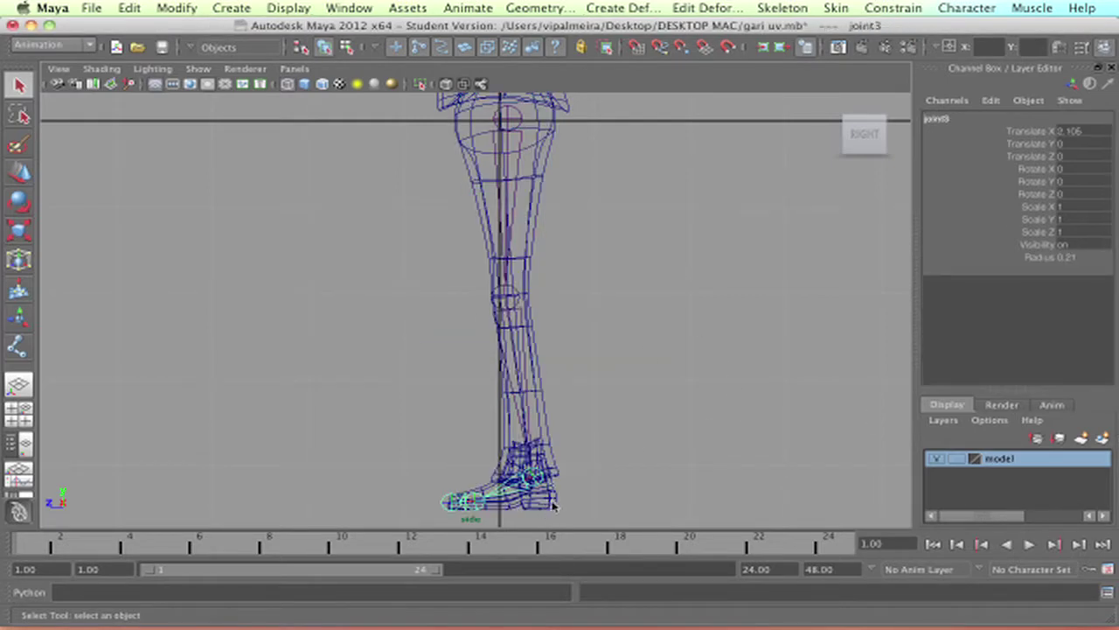
left_click(550, 505)
right_click(1034, 466)
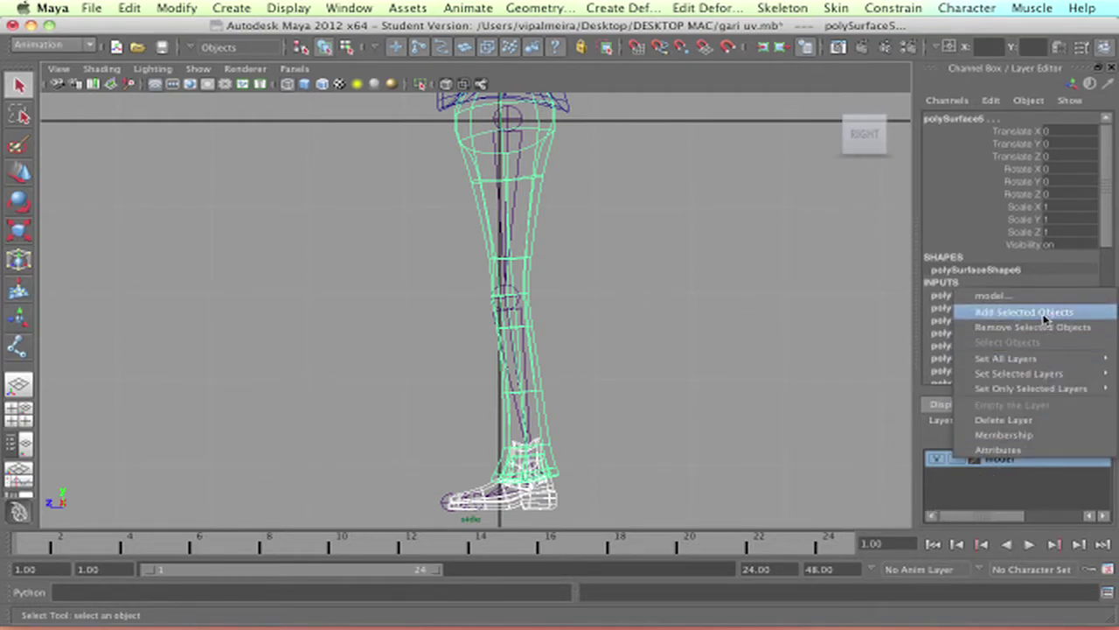
left_click(1044, 313)
- Set the model layer to Reference so its meshes cannot be picked, and select the knee joint
left_click(955, 459)
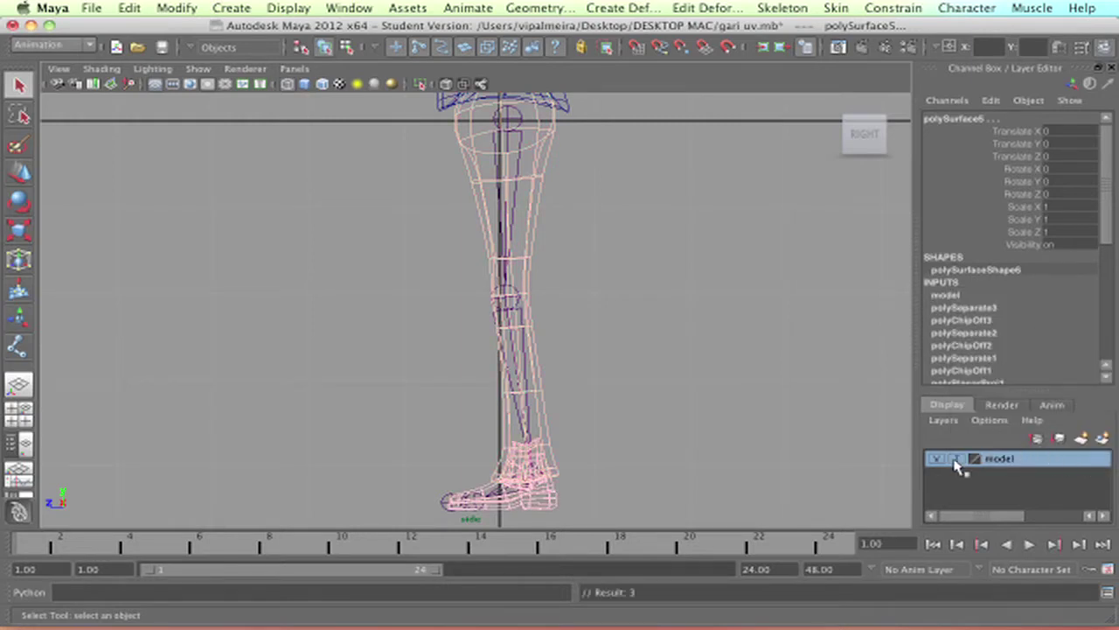
left_click(955, 459)
left_click(688, 438)
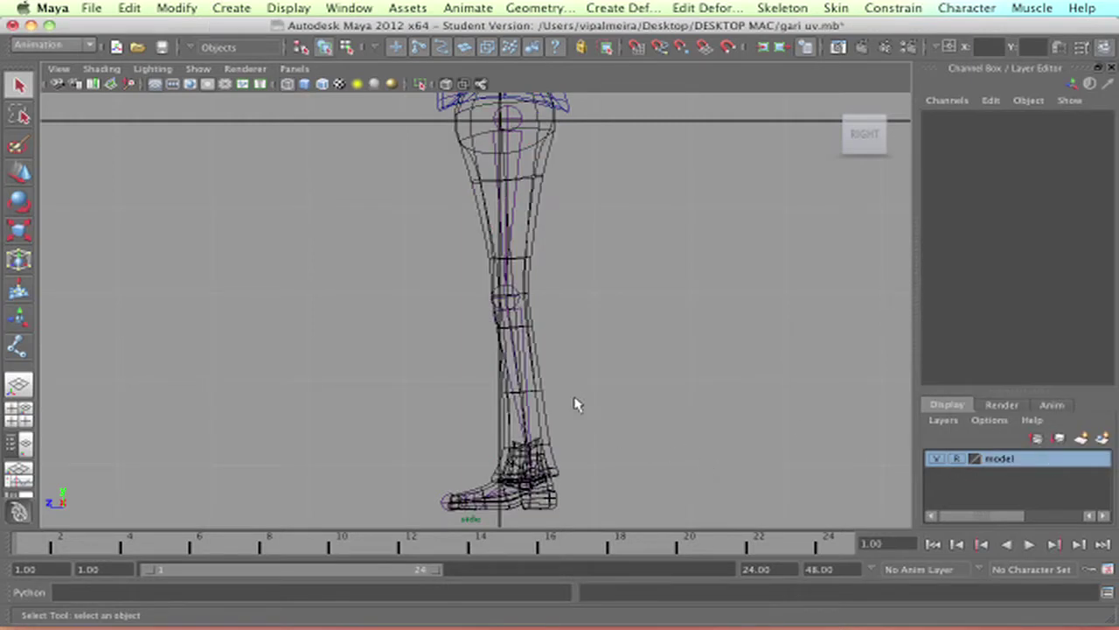
left_click(510, 304)
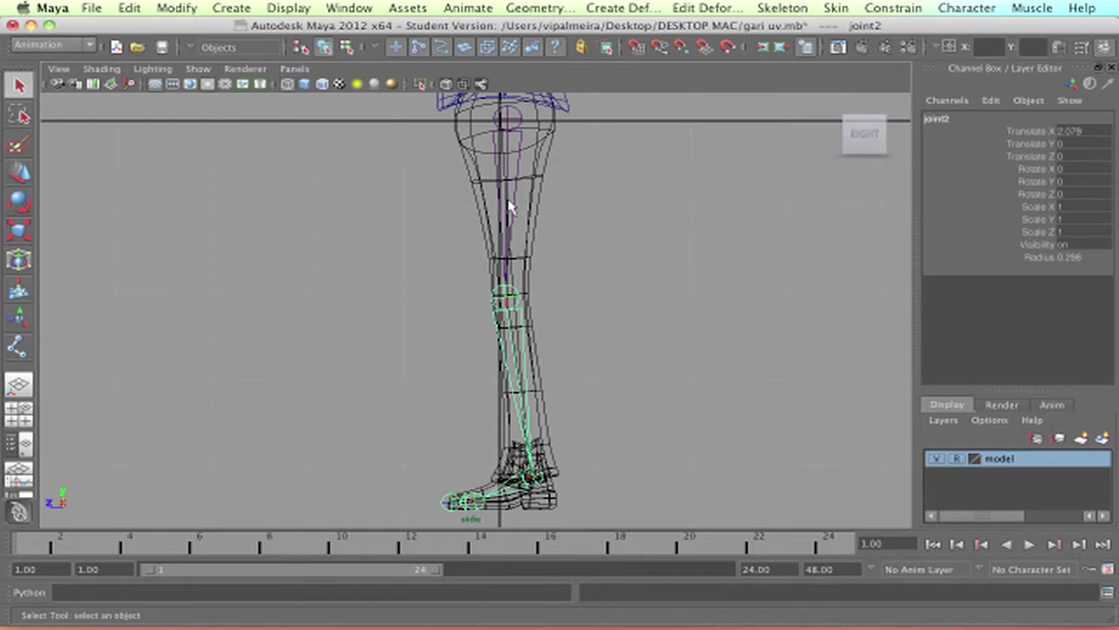
left_click(958, 461)
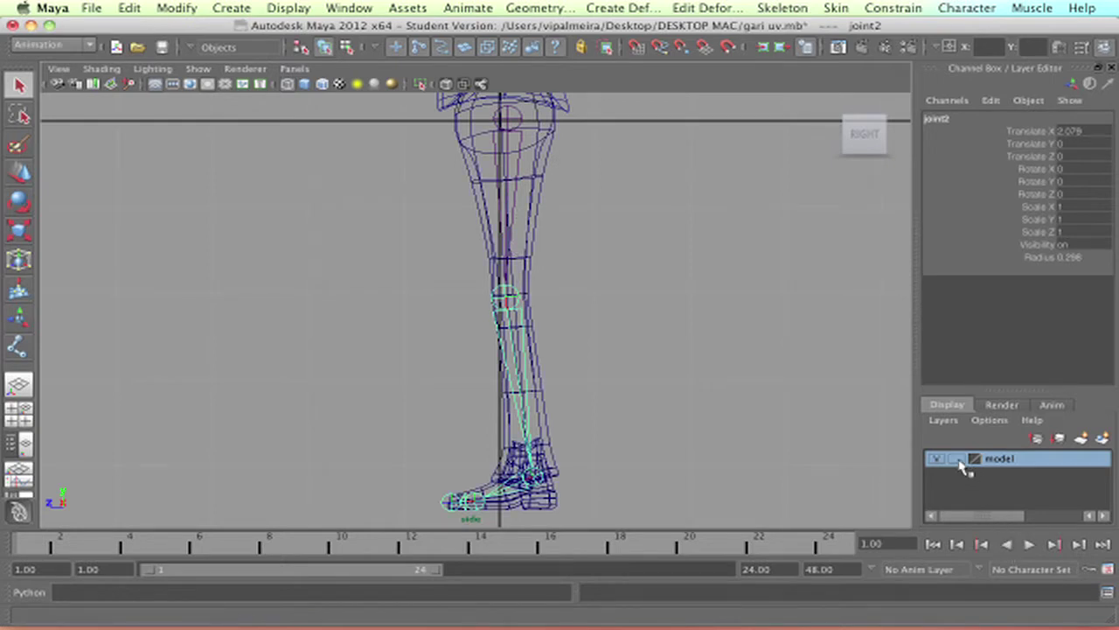
left_click(958, 461)
left_click(958, 460)
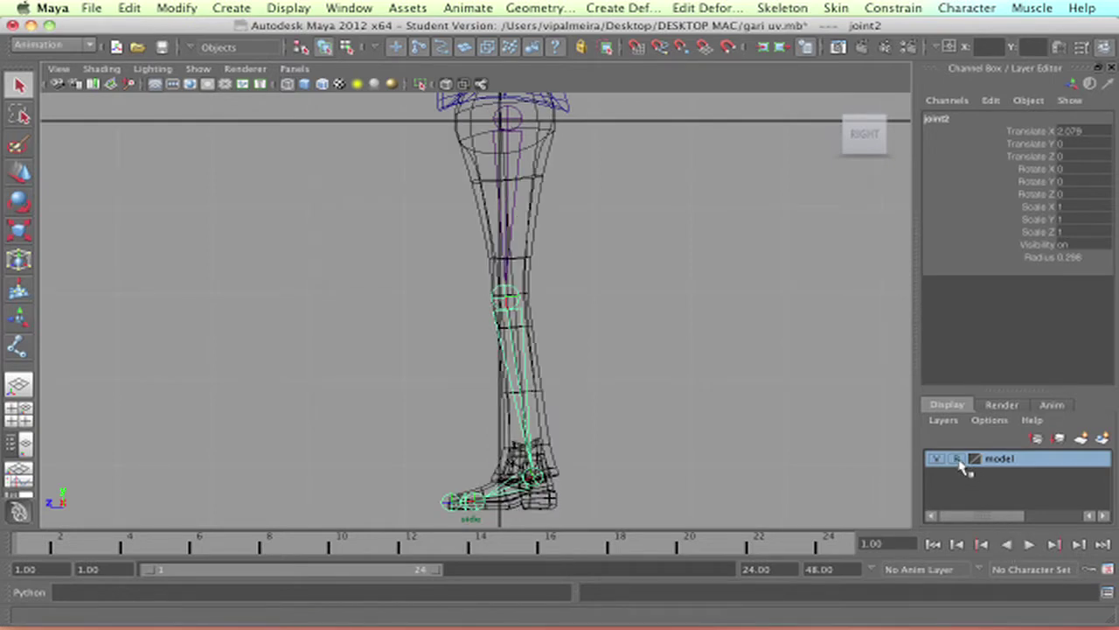
- Display the model smooth shaded with X-ray joints so the leg chain shows through the mesh
key("5")
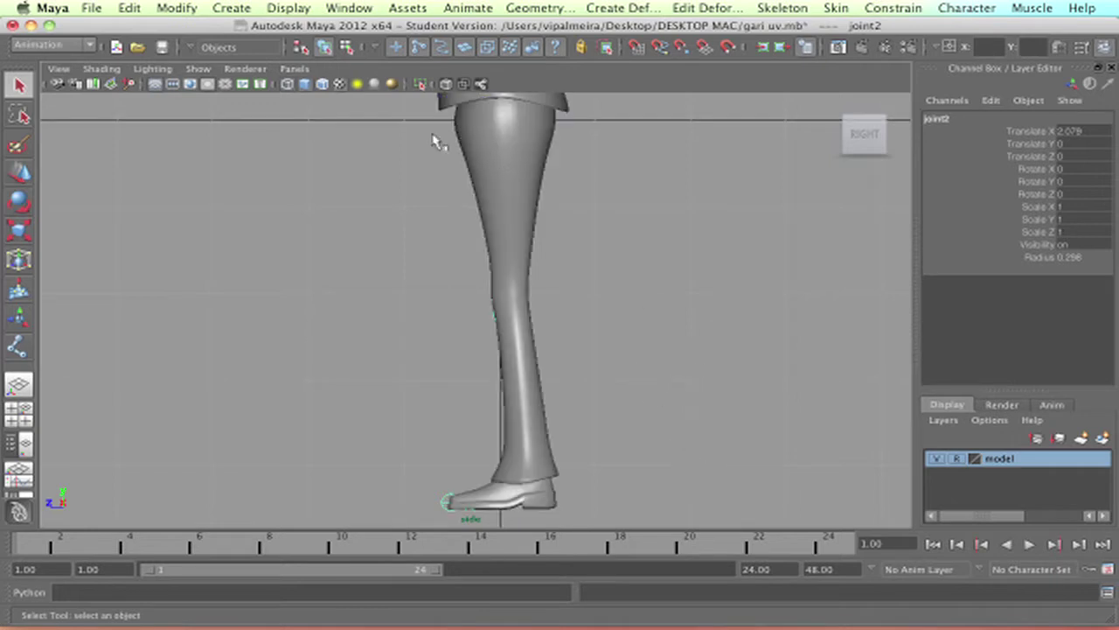
left_click(480, 84)
middle_click_drag(594, 323, 592, 271, "alt")
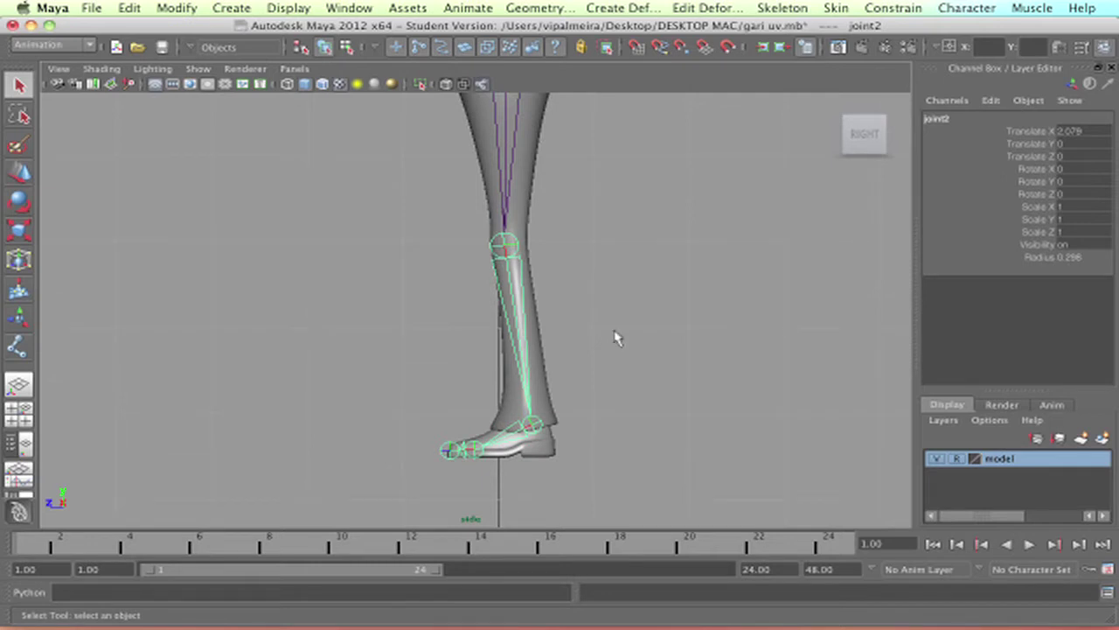
middle_click_drag(609, 376, 641, 389, "alt")
mouse_move(643, 331)
middle_mouse_down("alt")
mouse_move(633, 314)
mouse_move(653, 316)
middle_mouse_up("alt")
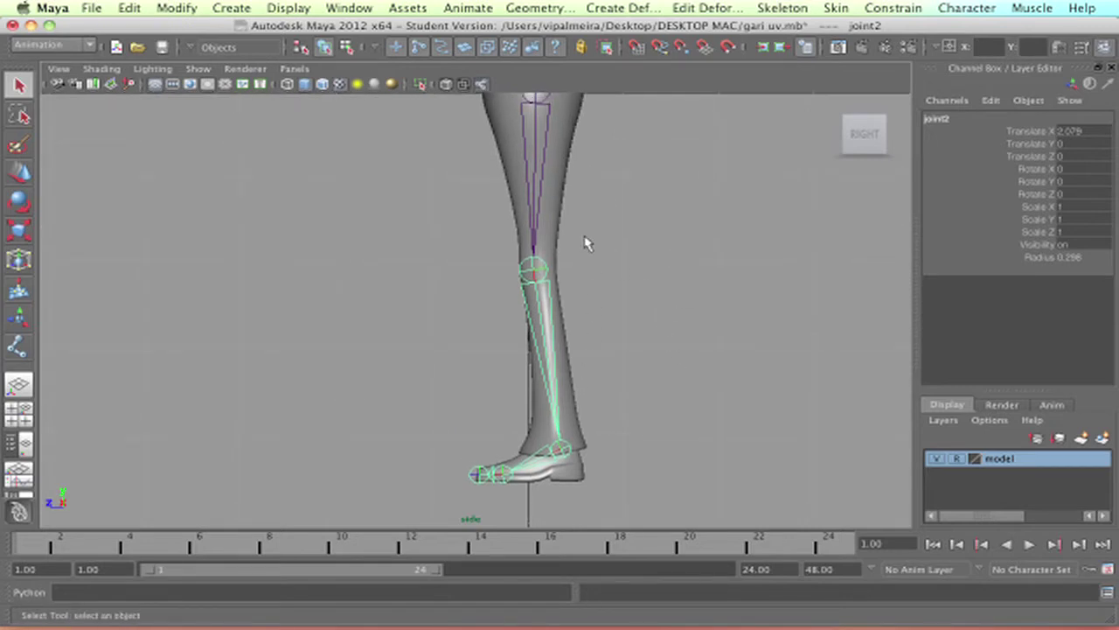
middle_click_drag(587, 242, 562, 252, "alt")
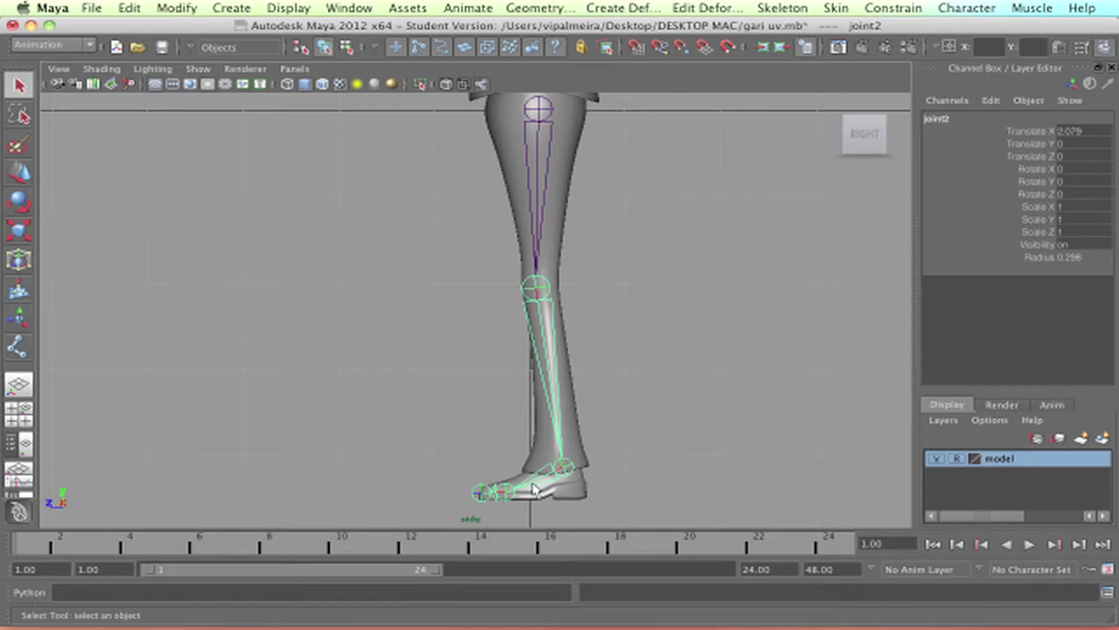
- Select the whole leg joint chain from its root joint at the hip
left_click(552, 112)
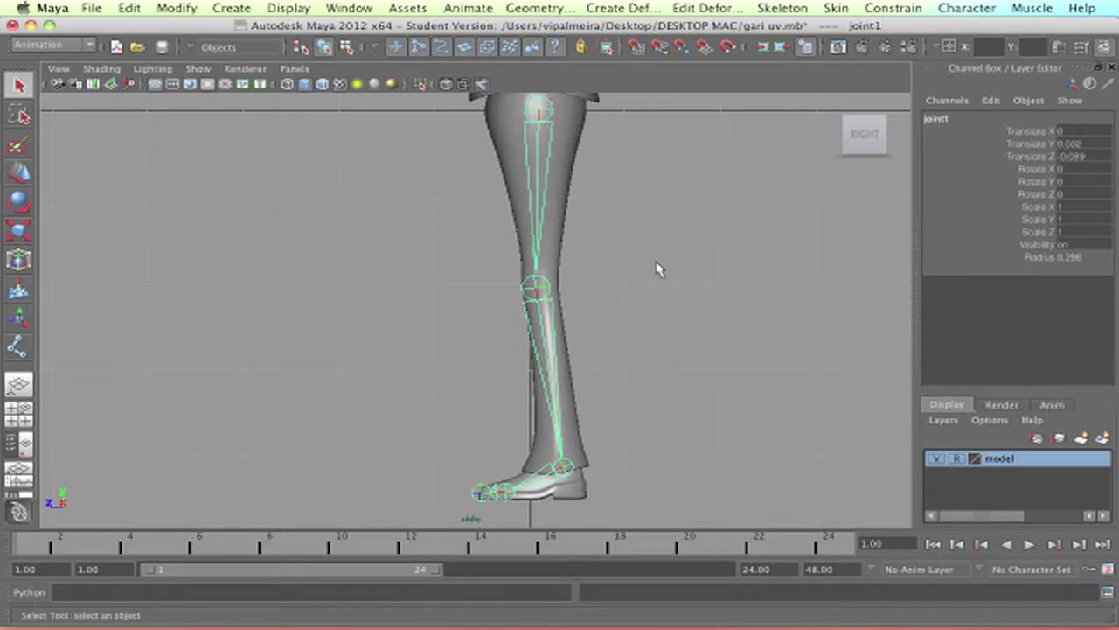
left_click(662, 293)
left_click(549, 111)
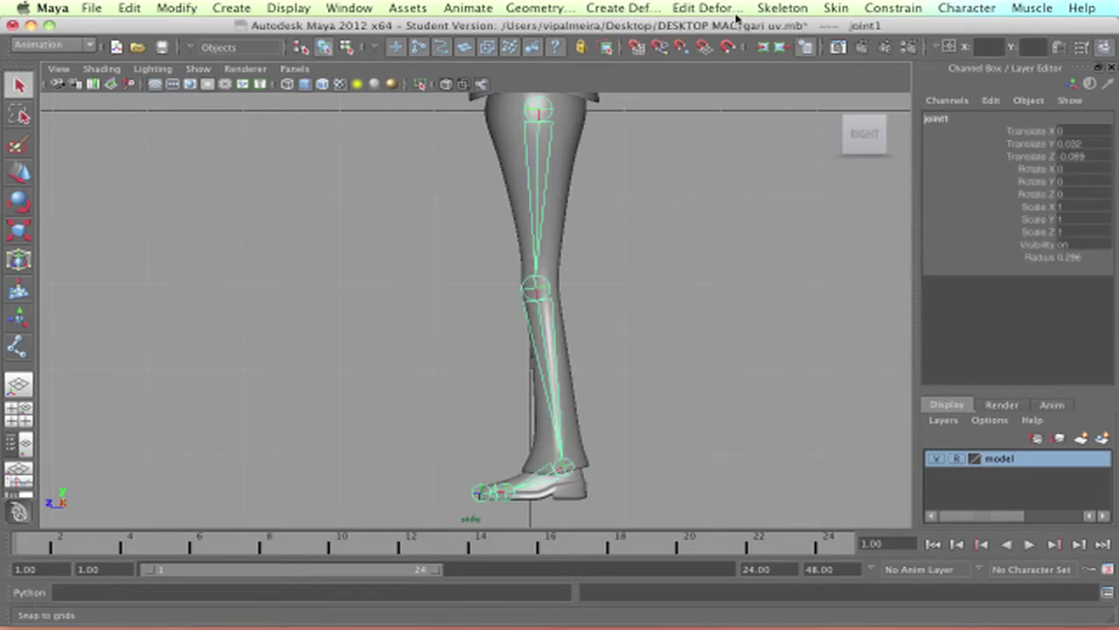
- Create an IK handle with the ikRPsolver running from the hip joint to the ankle joint
left_click(780, 8)
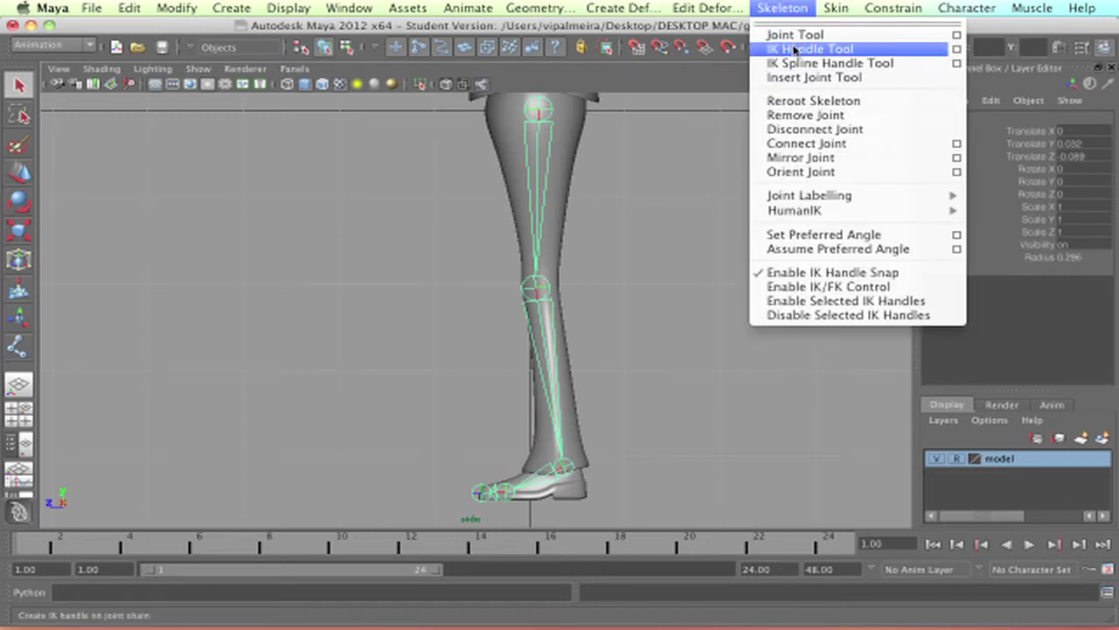
left_click(956, 49)
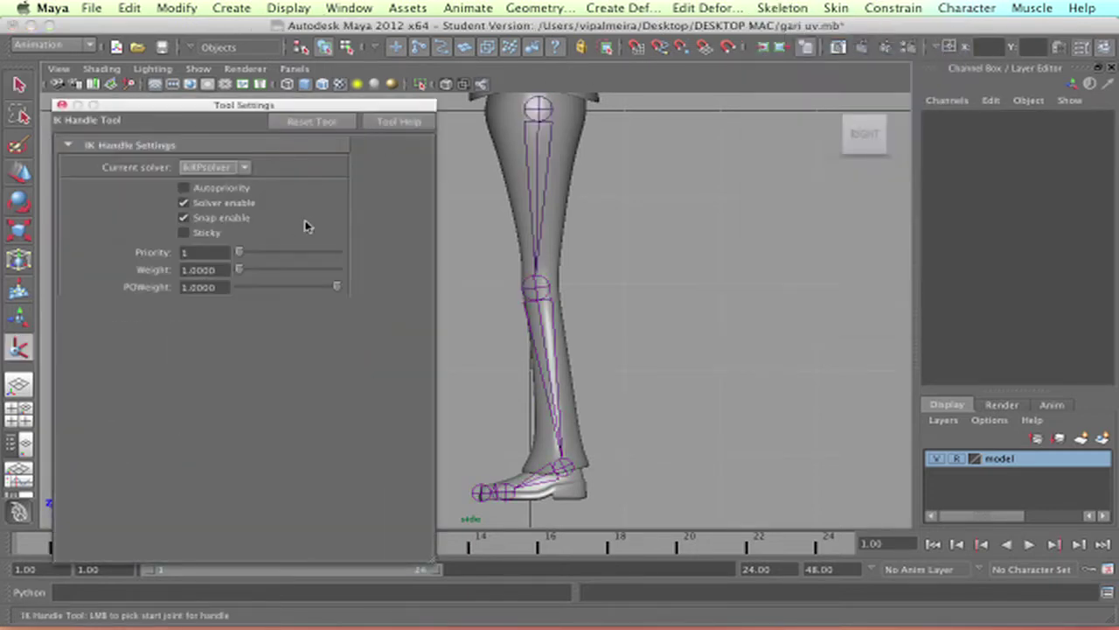
left_click(218, 167)
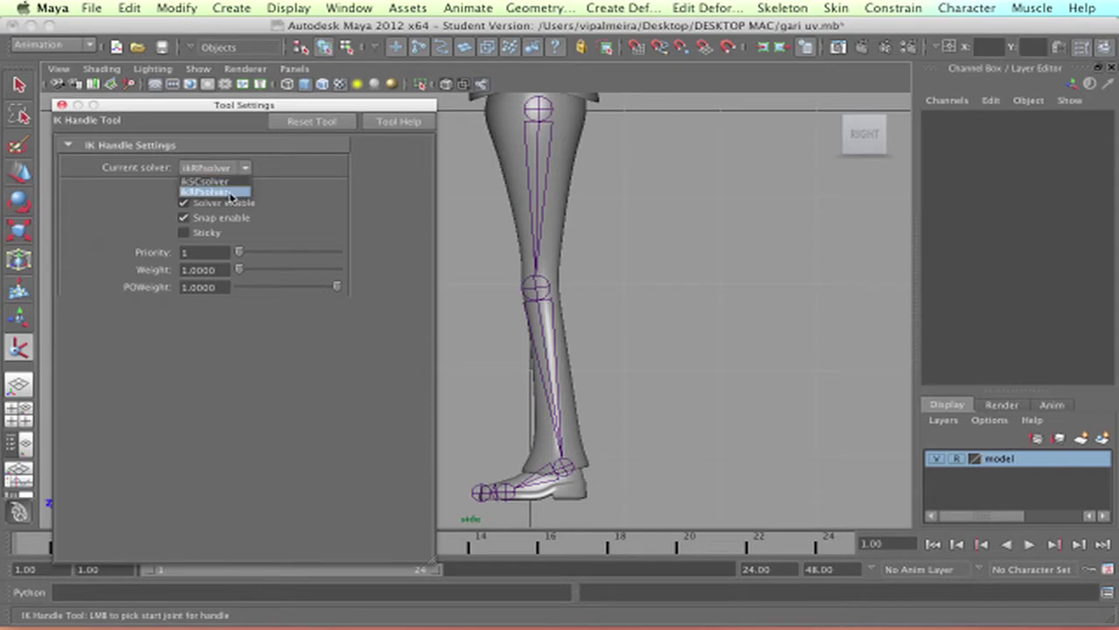
left_click(346, 180)
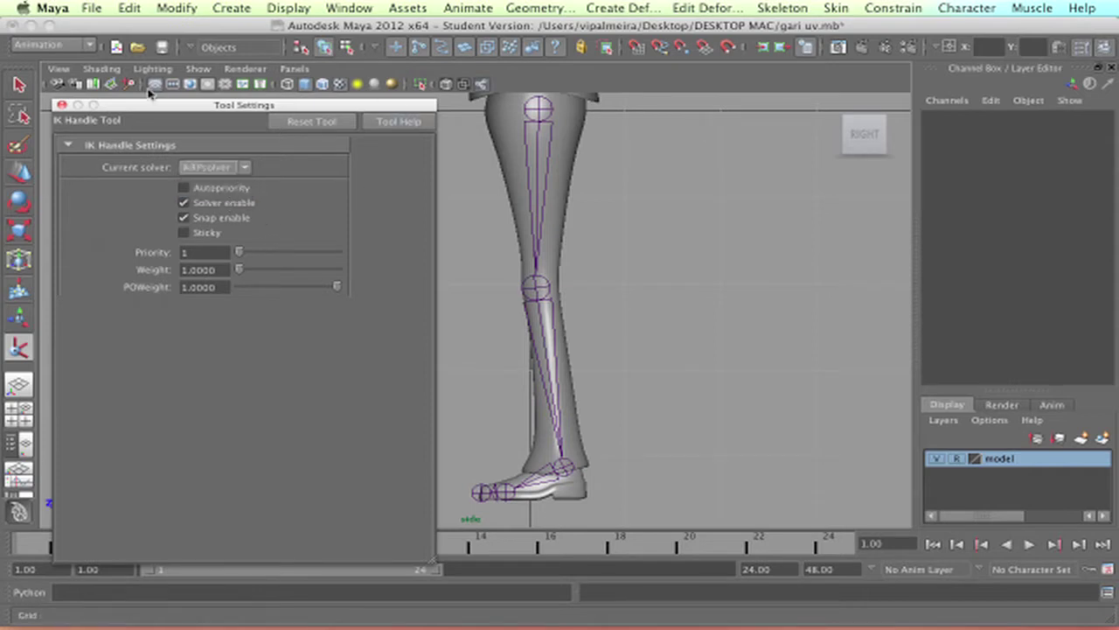
left_click(62, 105)
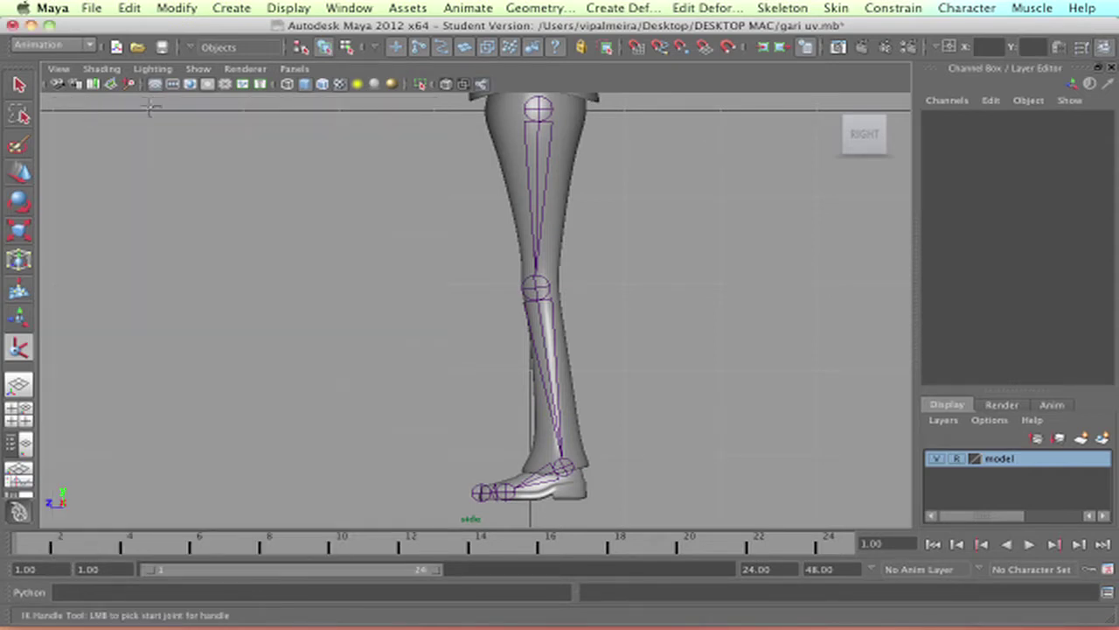
left_click(538, 107)
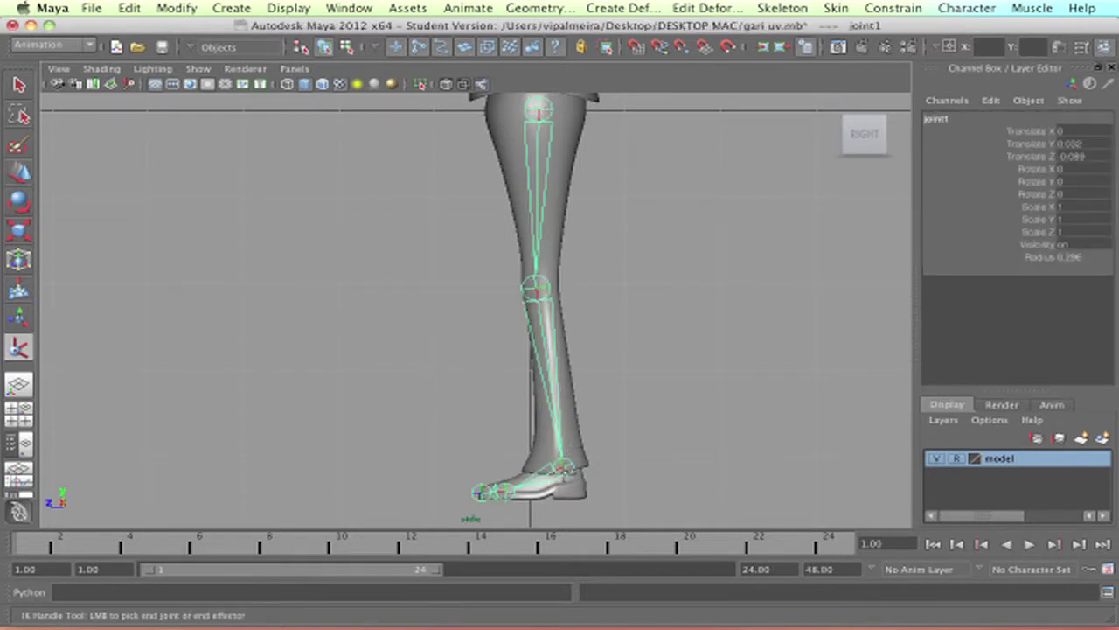
left_click(575, 484)
left_click(671, 432)
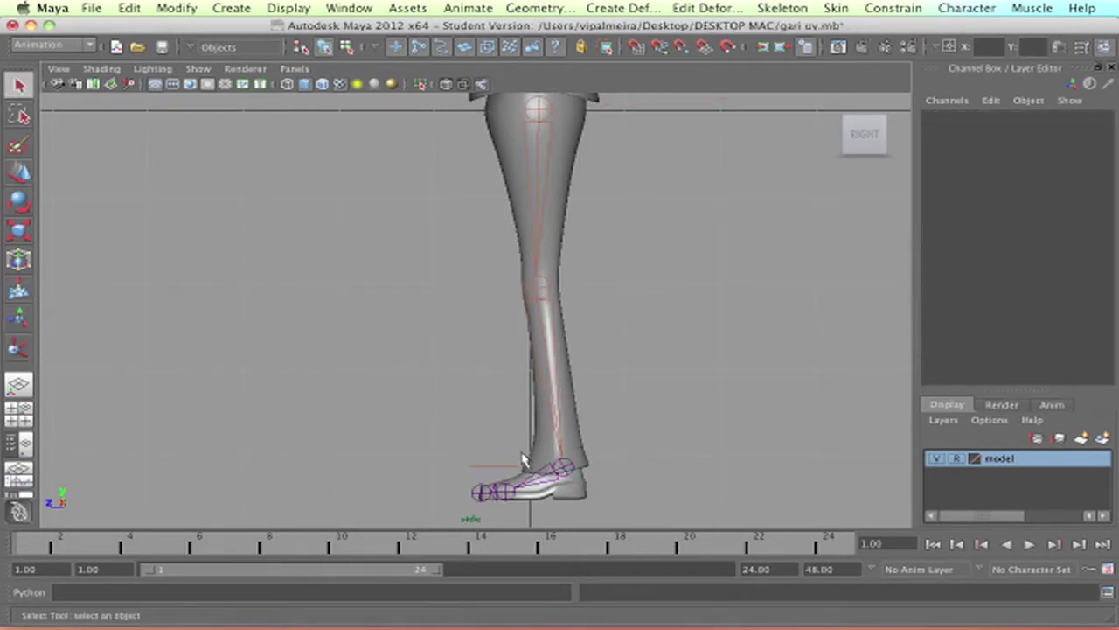
- Test the leg bend by moving the ankle IK handle back behind the leg, and undo the move
left_click(508, 470)
key("w")
left_click_drag(564, 466, 651, 454)
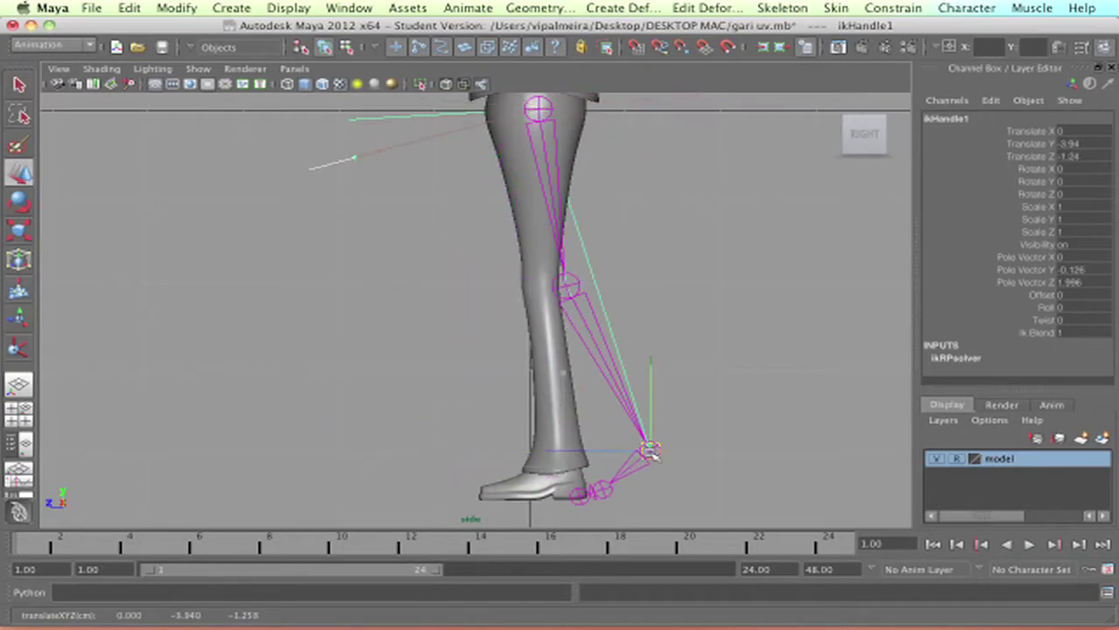
key("ctrl+z")
left_click(622, 511)
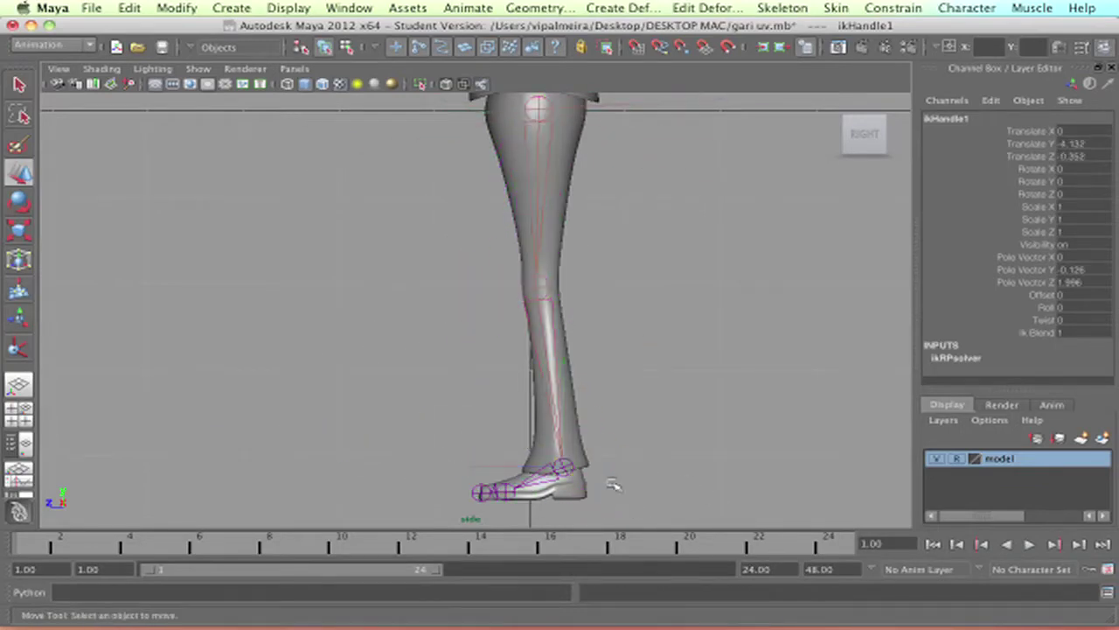
- Create a second IK handle running from the ankle joint to the end joint at the toe tip
scroll(612, 490, "up", 3)
middle_click_drag(594, 437, 603, 306, "alt")
scroll(597, 303, "up", 2)
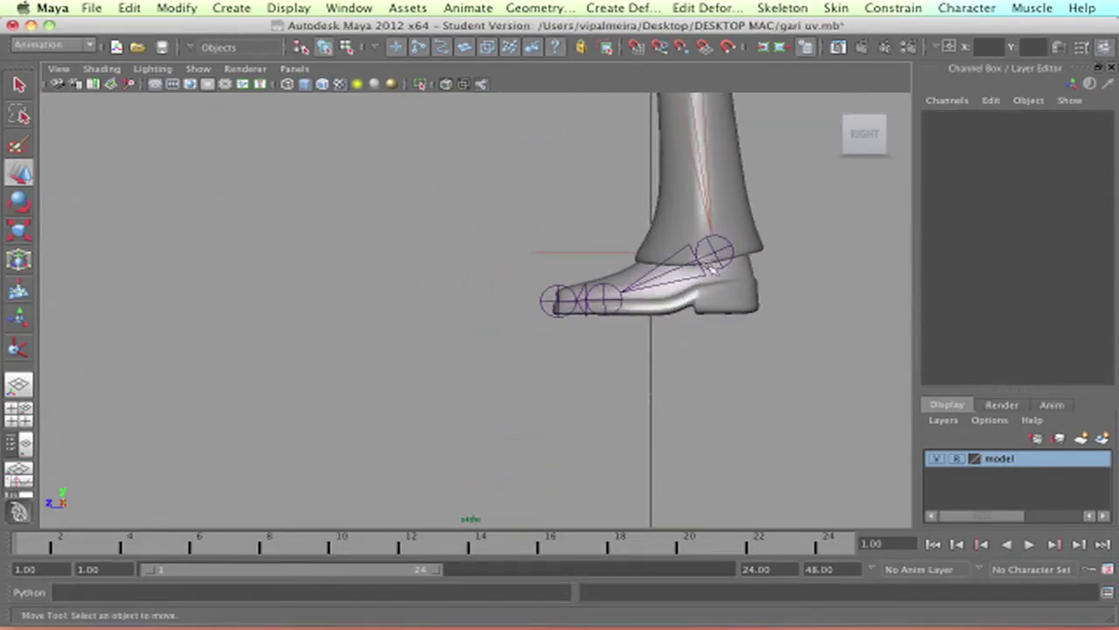
scroll(648, 306, "up", 3)
middle_click_drag(463, 320, 399, 334, "alt")
middle_click_drag(649, 308, 185, 353, "alt")
left_click(777, 10)
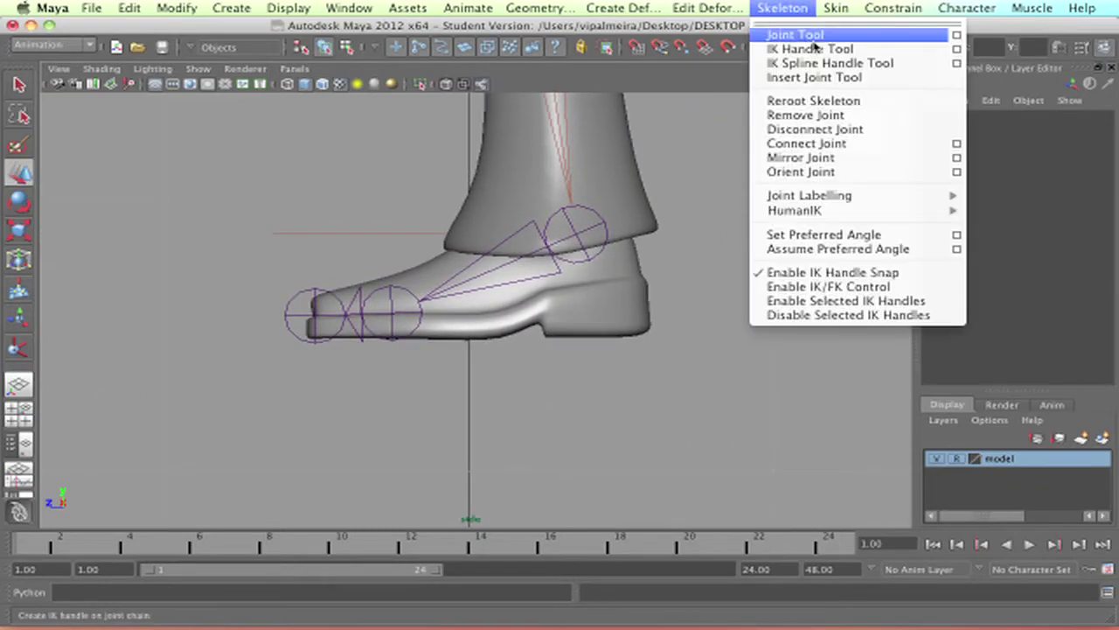
left_click(839, 47)
left_click(577, 235)
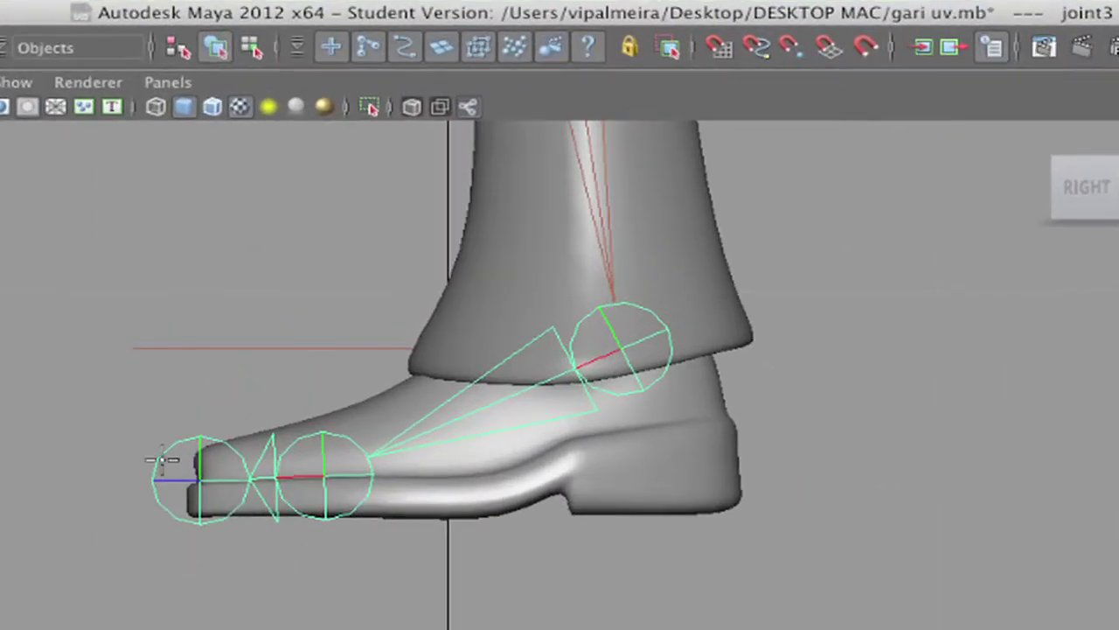
left_click(162, 461)
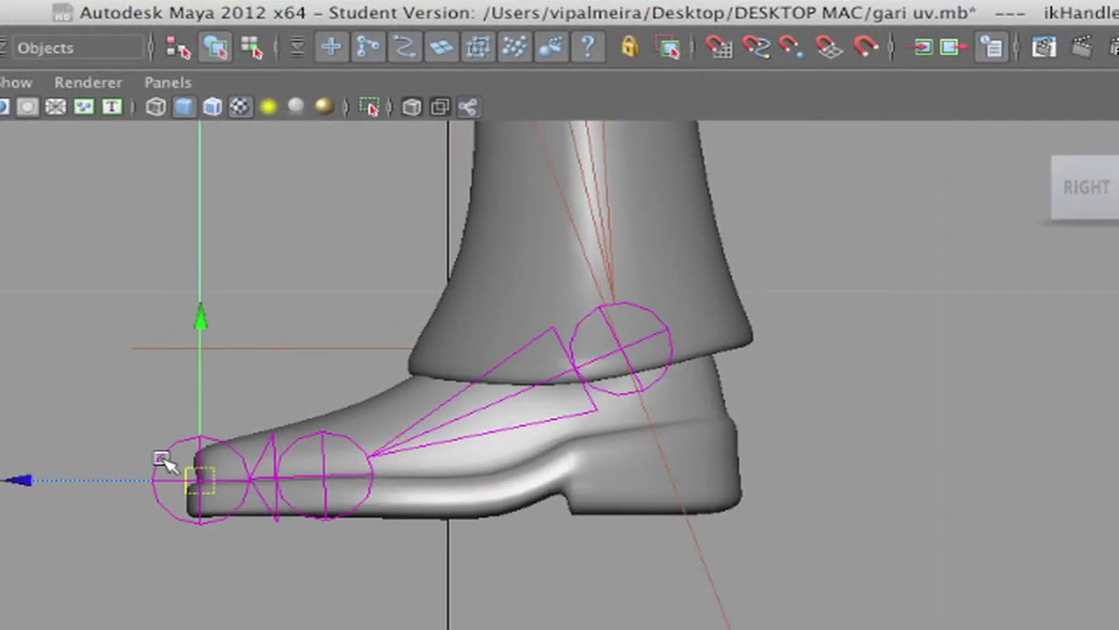
- Check the IK handles at the ankle and at the toe tip by selecting and deselecting them
scroll(375, 443, "down", 5)
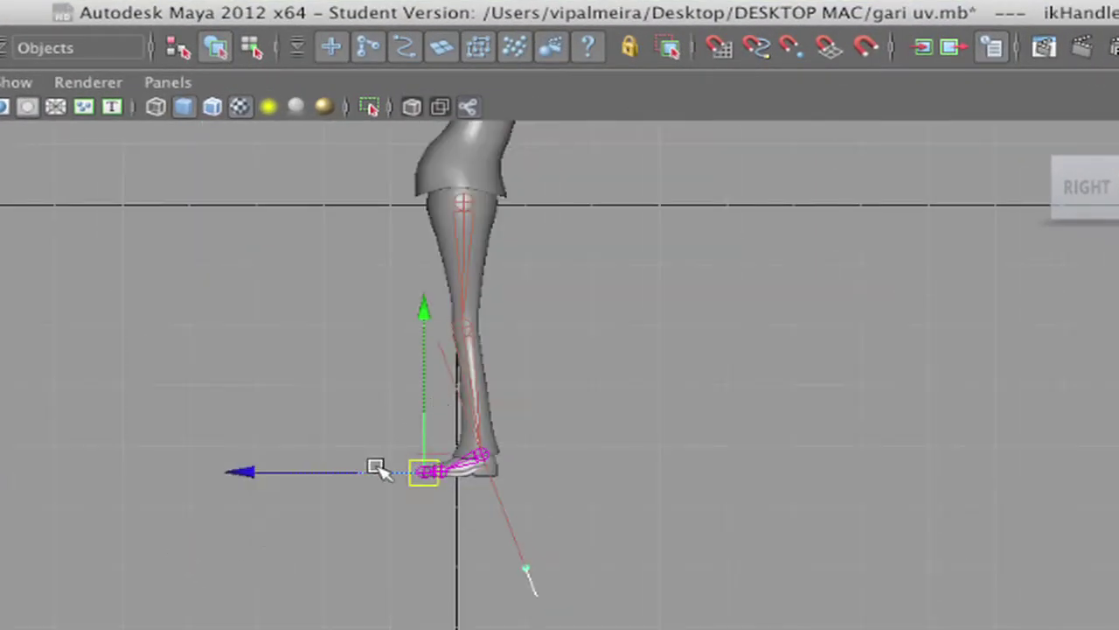
right_click_drag(448, 506, 617, 458, "alt")
left_click(820, 477)
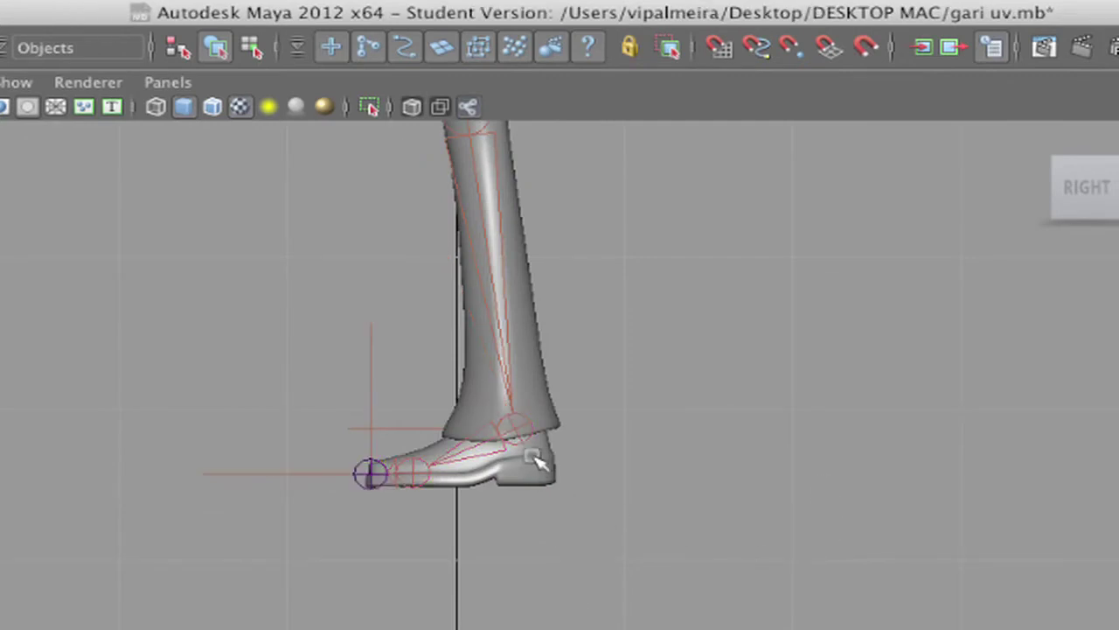
left_click(525, 427)
left_click(734, 480)
left_click(371, 378)
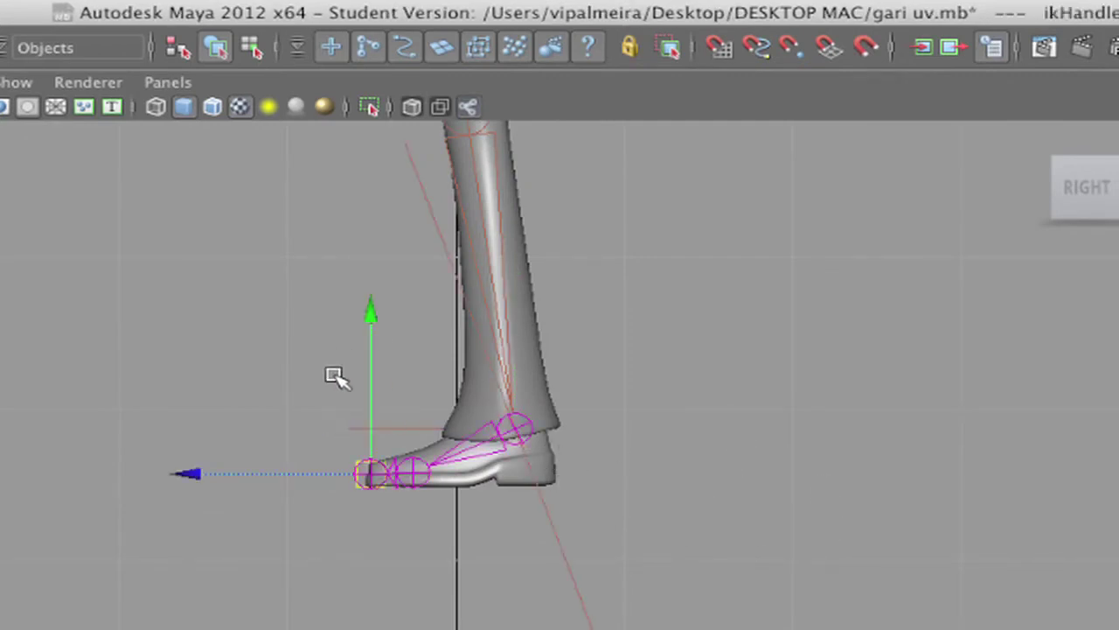
left_click(702, 376)
- Create a locator and place it at the bottom back edge of the heel, at about Y -4.523 and Z -0.63
middle_click_drag(664, 319, 671, 541, "alt")
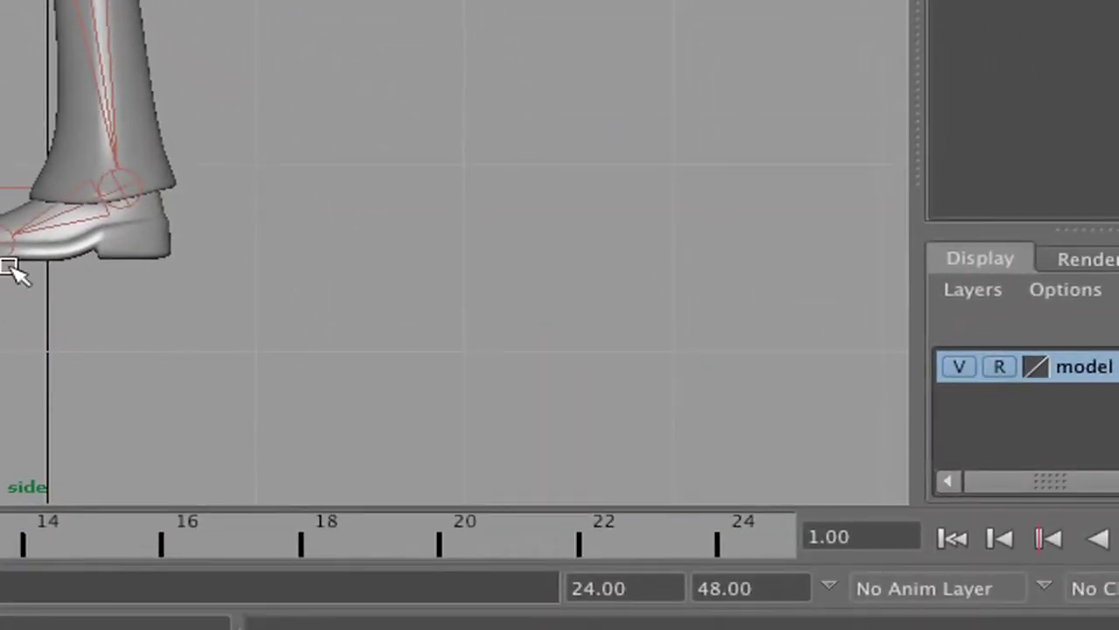
scroll(155, 322, "up", 5)
middle_click_drag(229, 385, 208, 0, "alt")
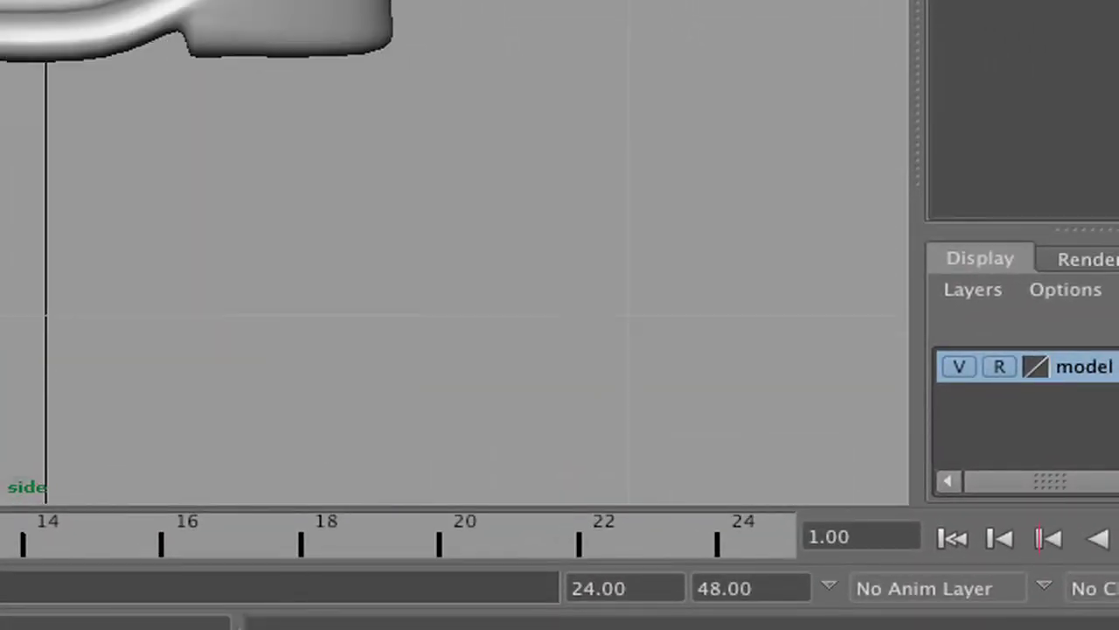
middle_click_drag(295, 2, 260, 63, "alt")
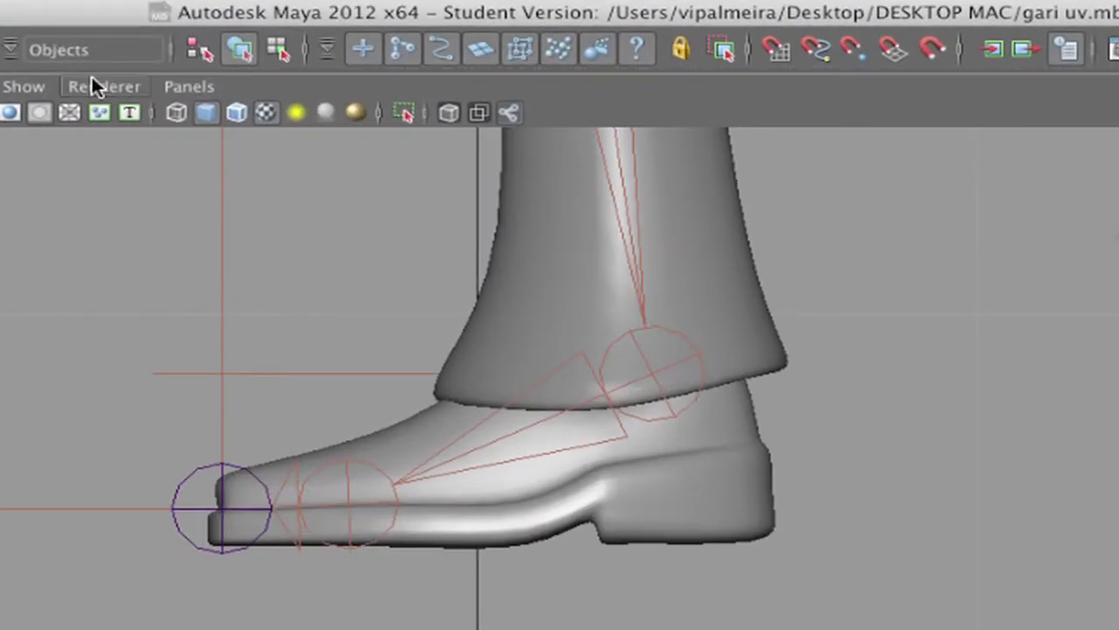
left_click(96, 1)
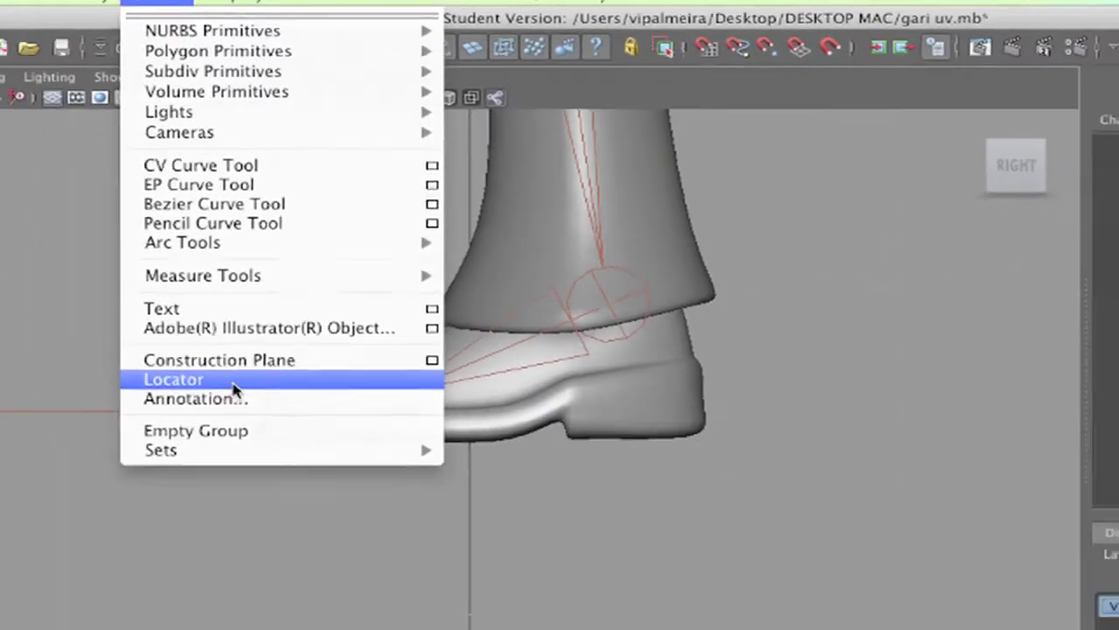
left_click(201, 472)
scroll(633, 316, "down", 10)
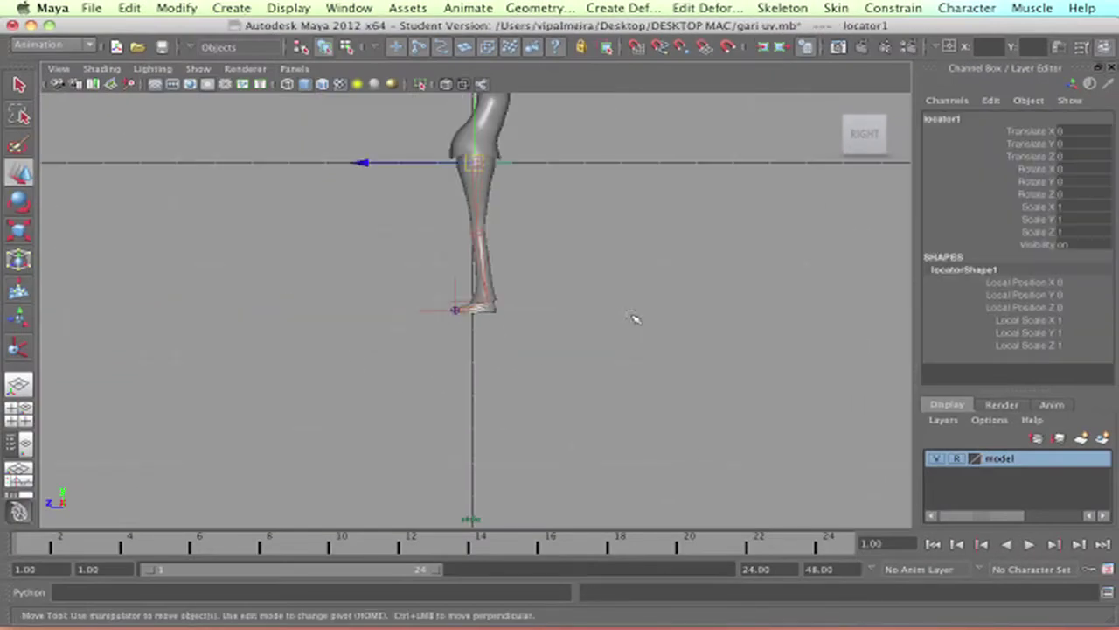
left_click_drag(473, 99, 498, 319)
right_click_drag(520, 333, 554, 334, "alt")
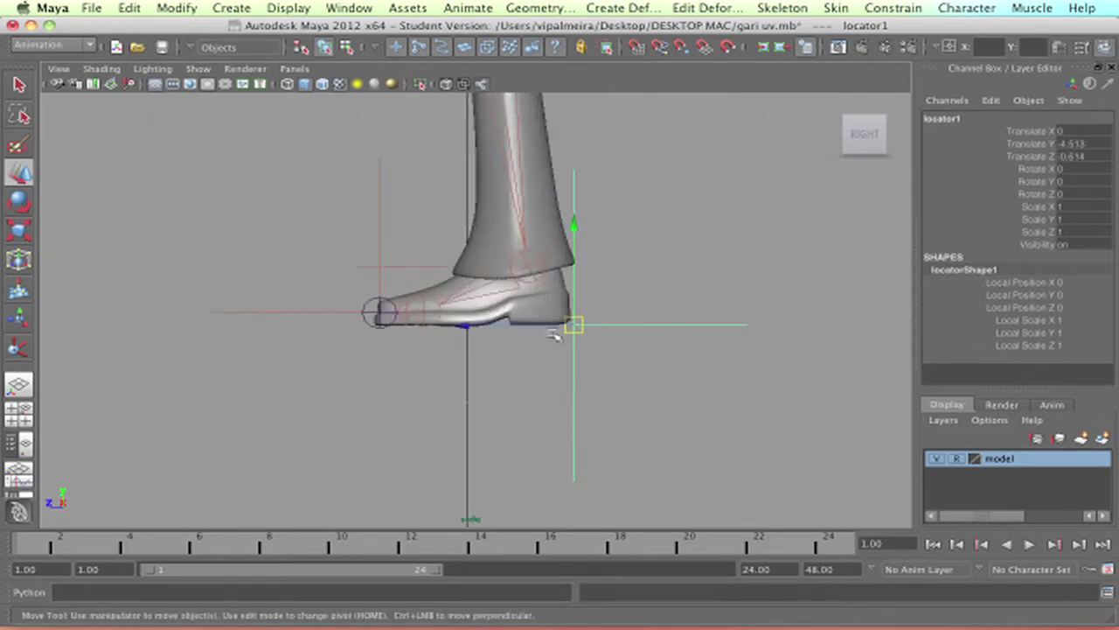
mouse_move(573, 328)
left_mouse_down()
mouse_move(586, 335)
mouse_move(576, 327)
left_mouse_up()
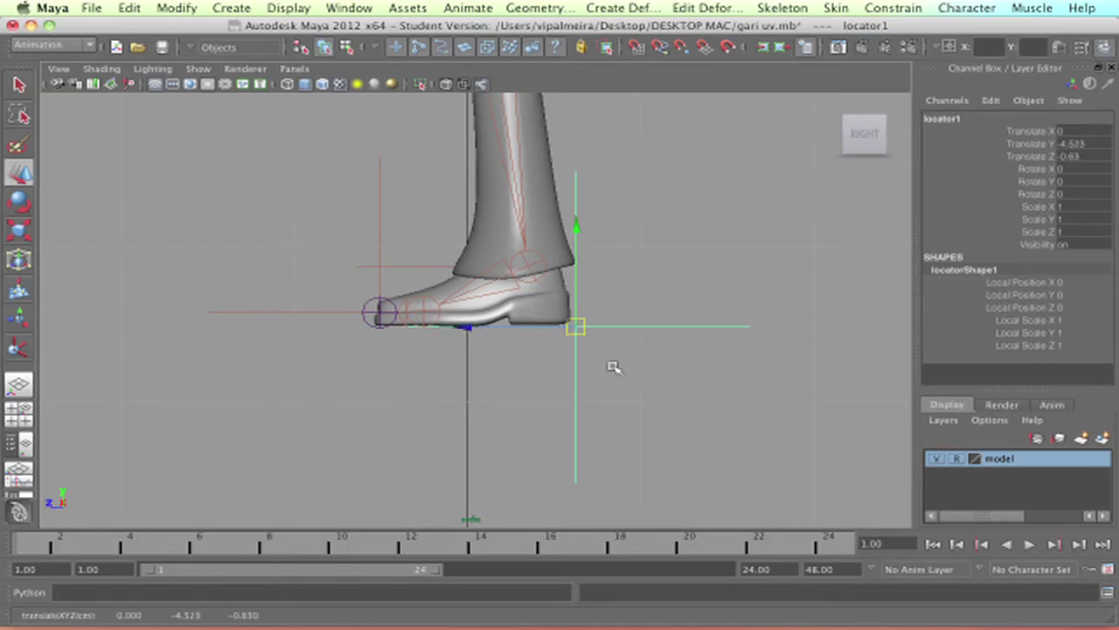
- Rename the heel locator as BASE_PE_LCTR
double_click(961, 118)
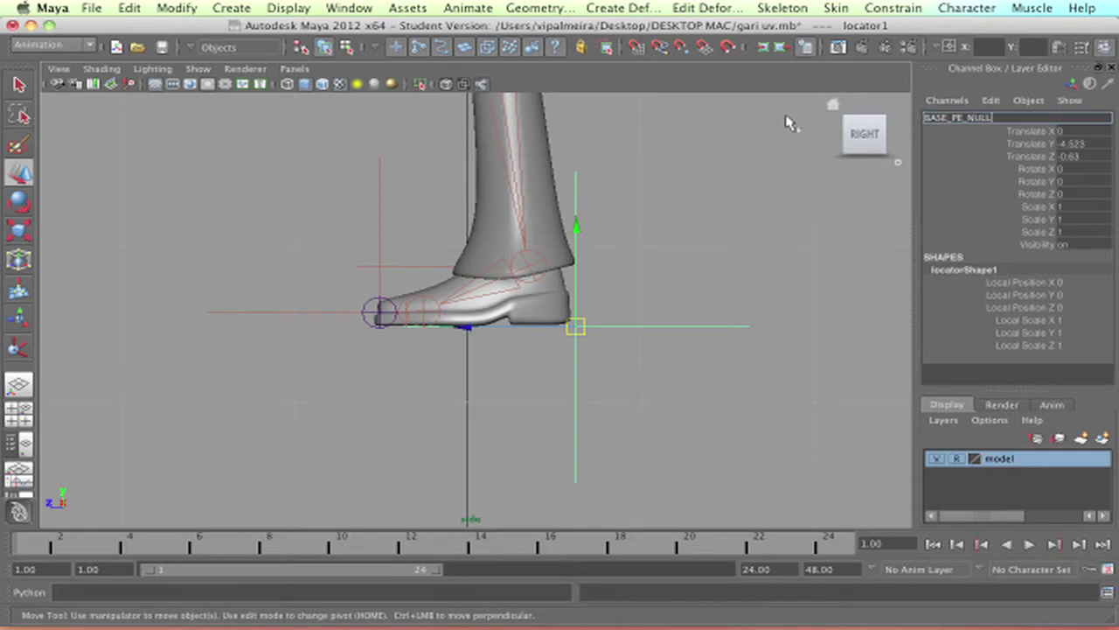
key("Return")
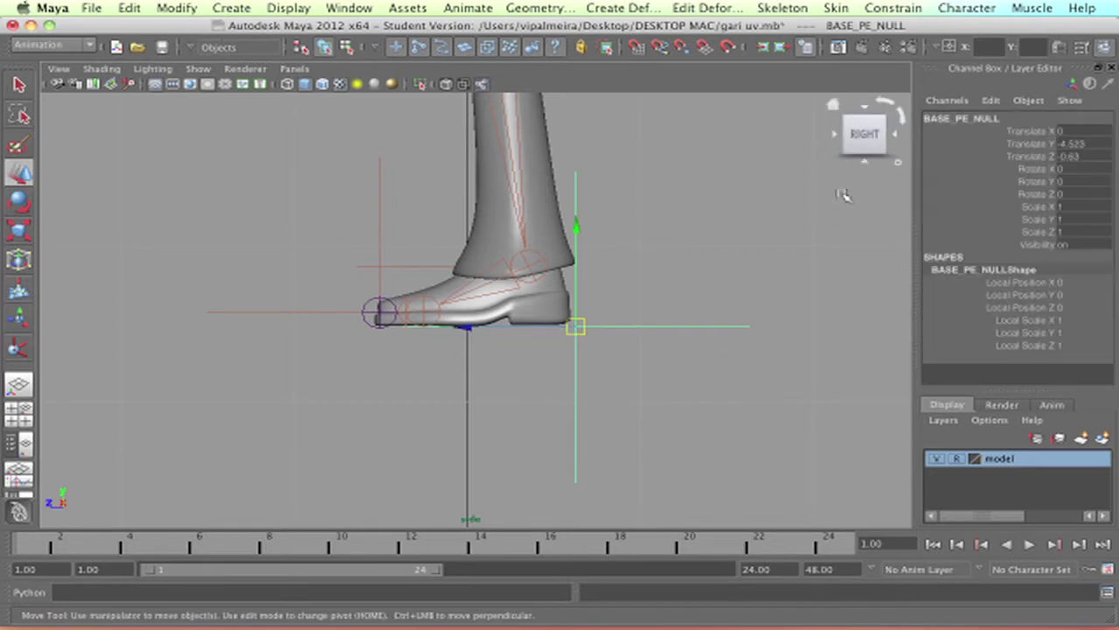
left_click(983, 119)
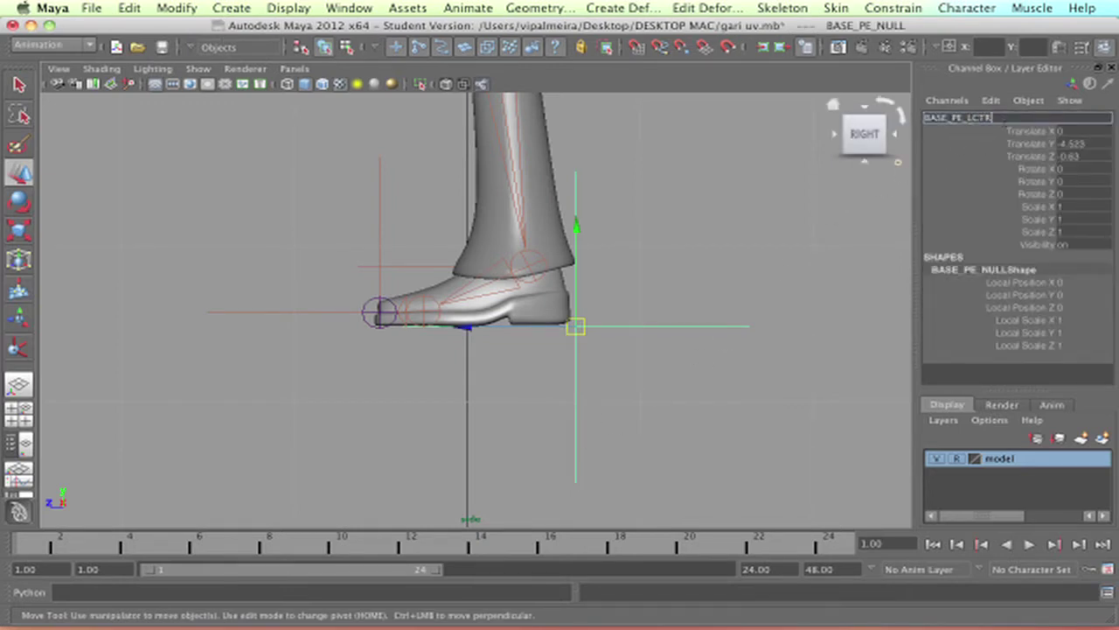
type("LCTR")
key("Return")
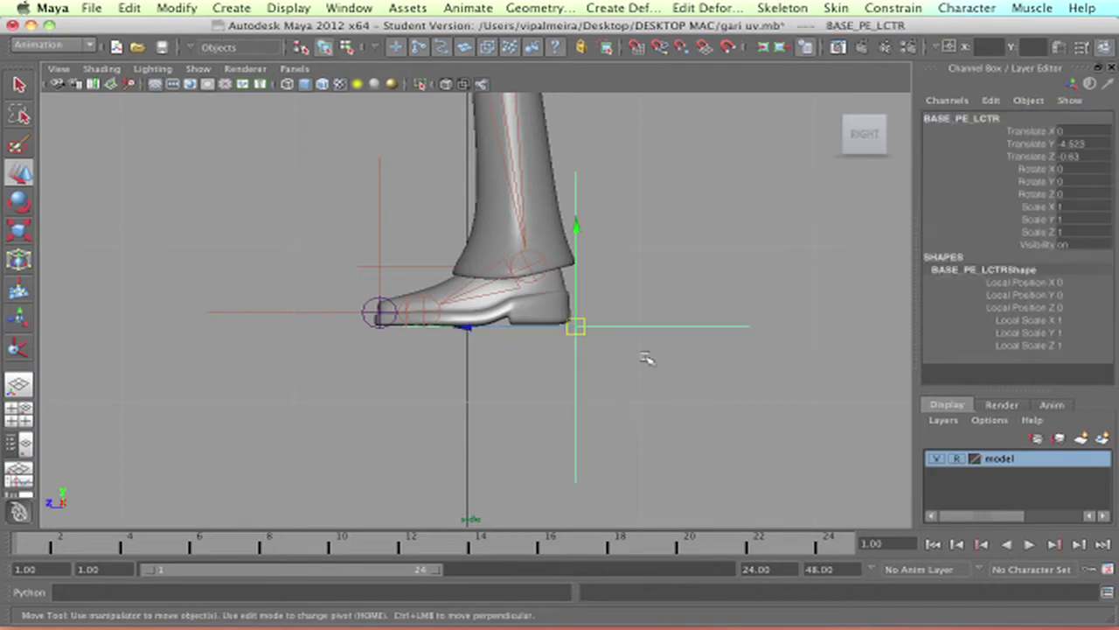
- Duplicate the heel locator and move the copy under the shoe's toe tip, at about Y -4.515 and Z 0.535
key("ctrl+d")
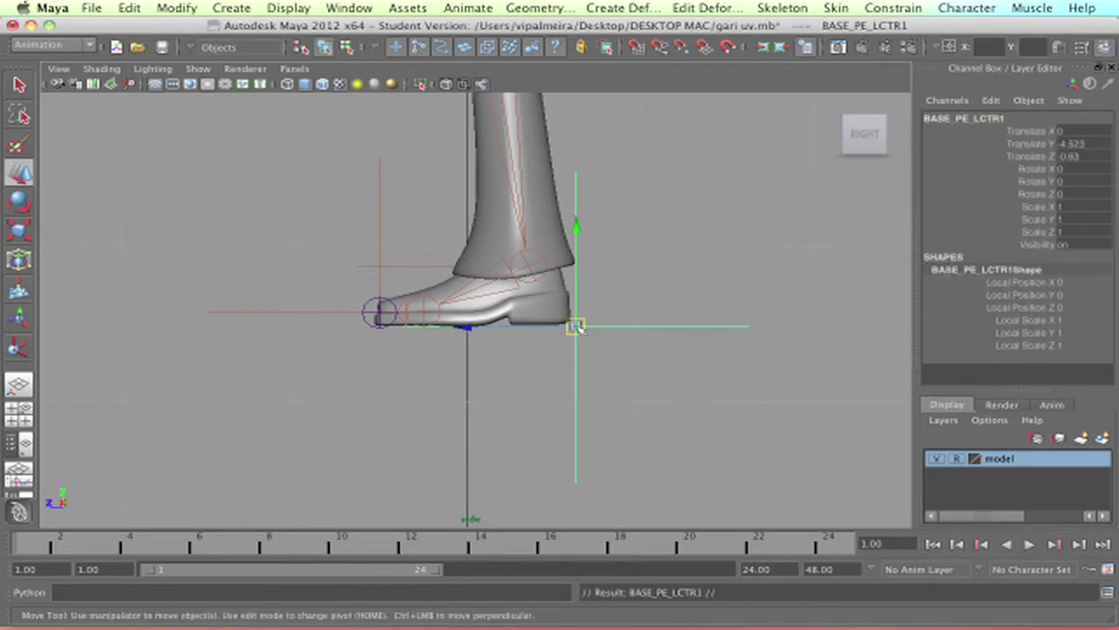
left_click_drag(577, 326, 375, 328)
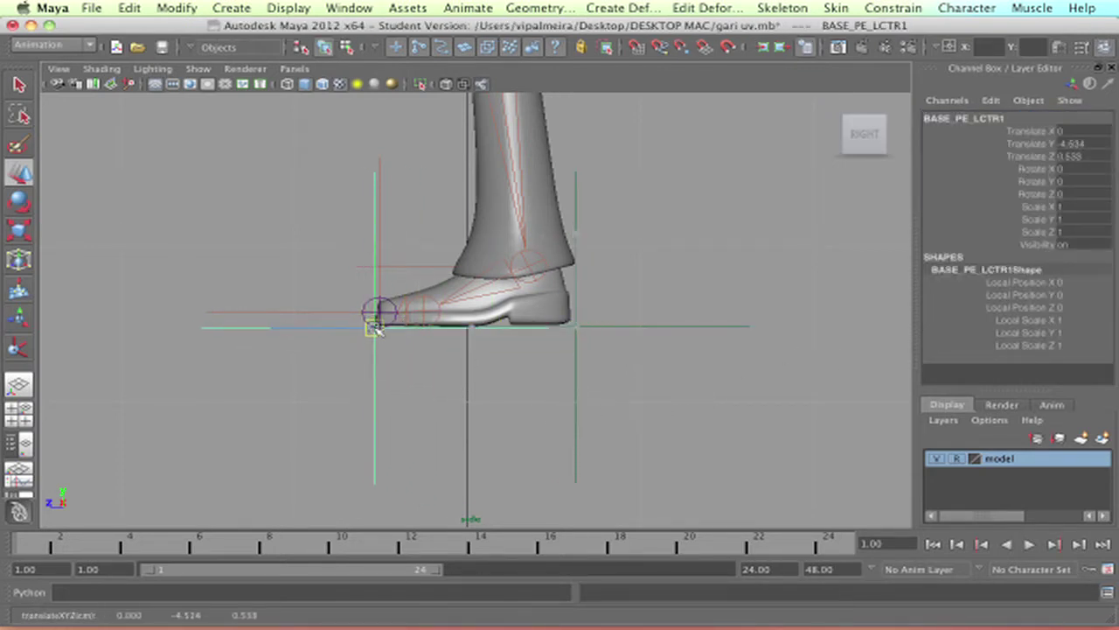
scroll(411, 350, "up", 4)
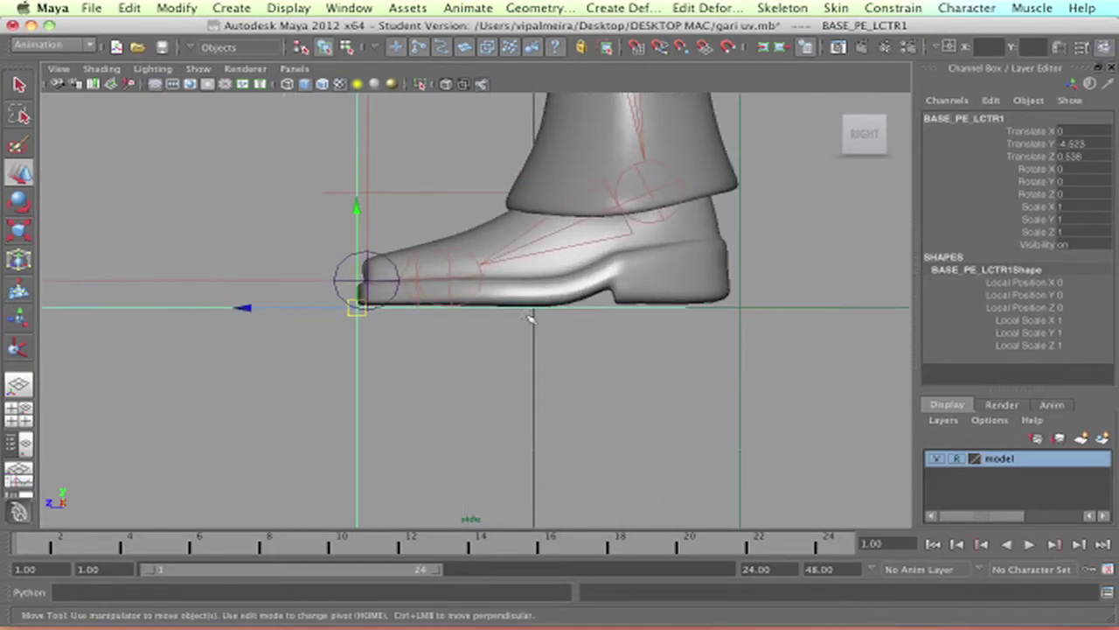
left_click_drag(352, 313, 357, 306)
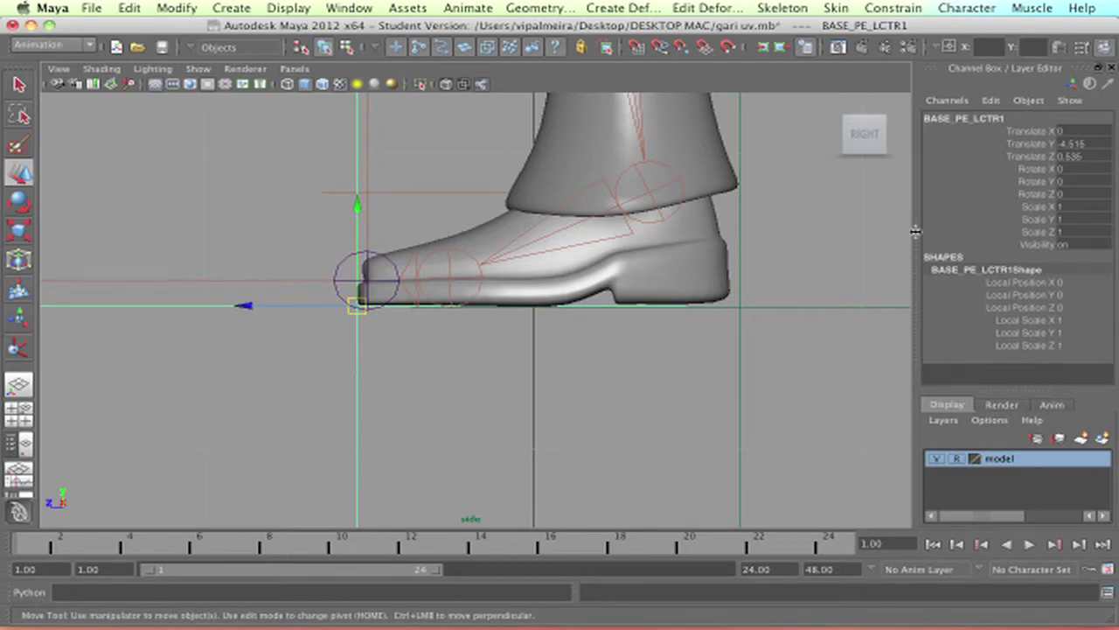
- Rename the toe-tip locator as PONTA_PE_LCTR
left_click(996, 121)
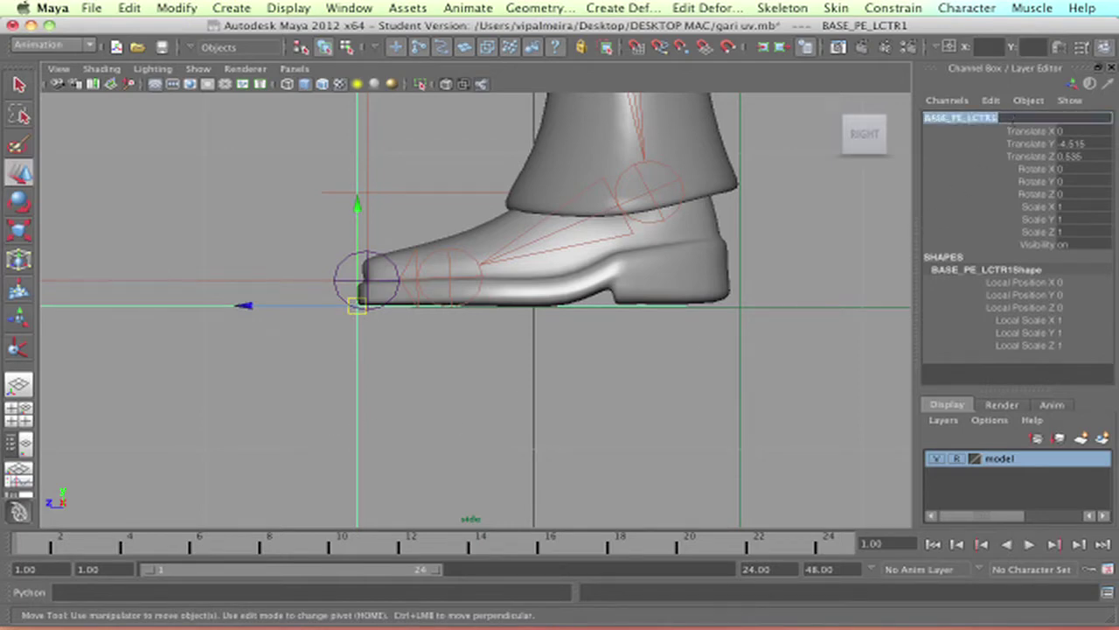
type("C")
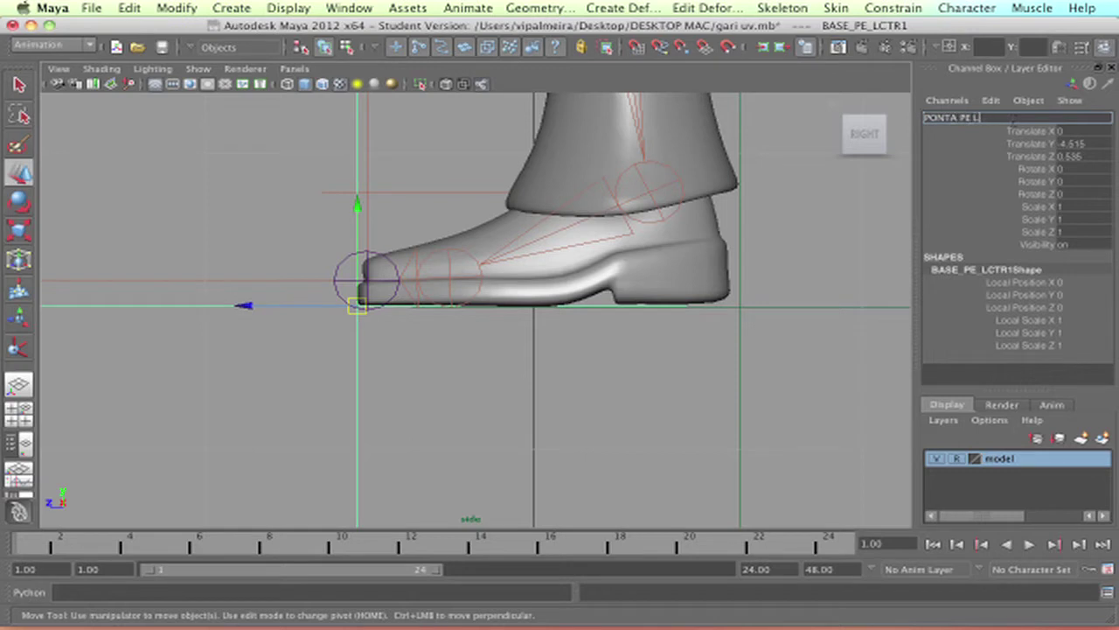
type("ONTA_PE_LCTR")
key("Return")
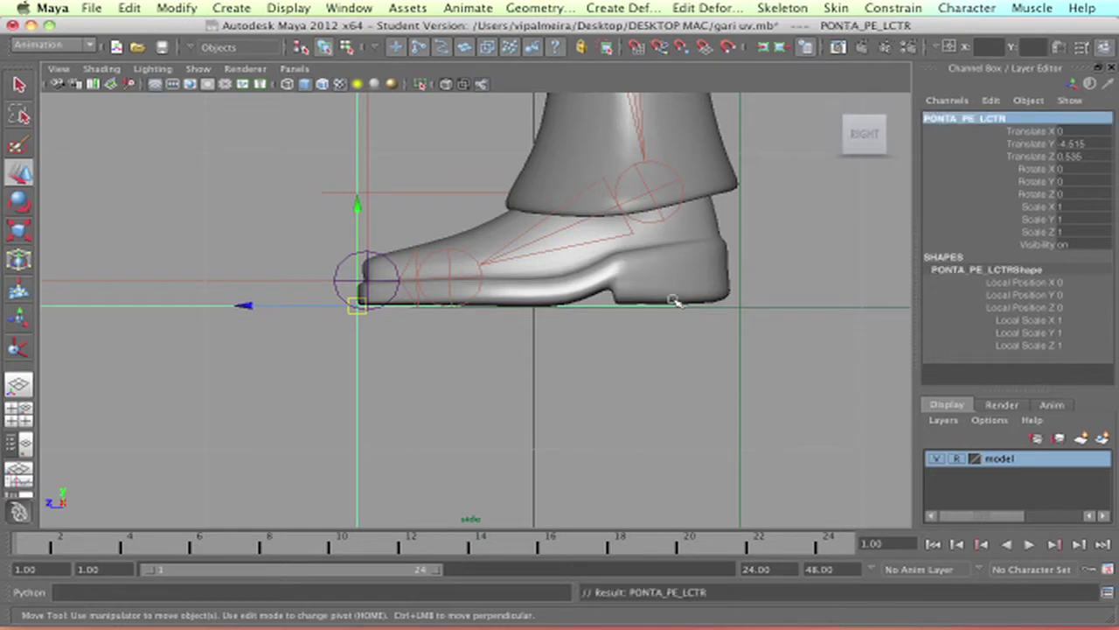
- Try nudging the toe-tip locator slightly lower and undo the move
left_click(445, 402)
left_click_drag(330, 411, 358, 317)
key("z")
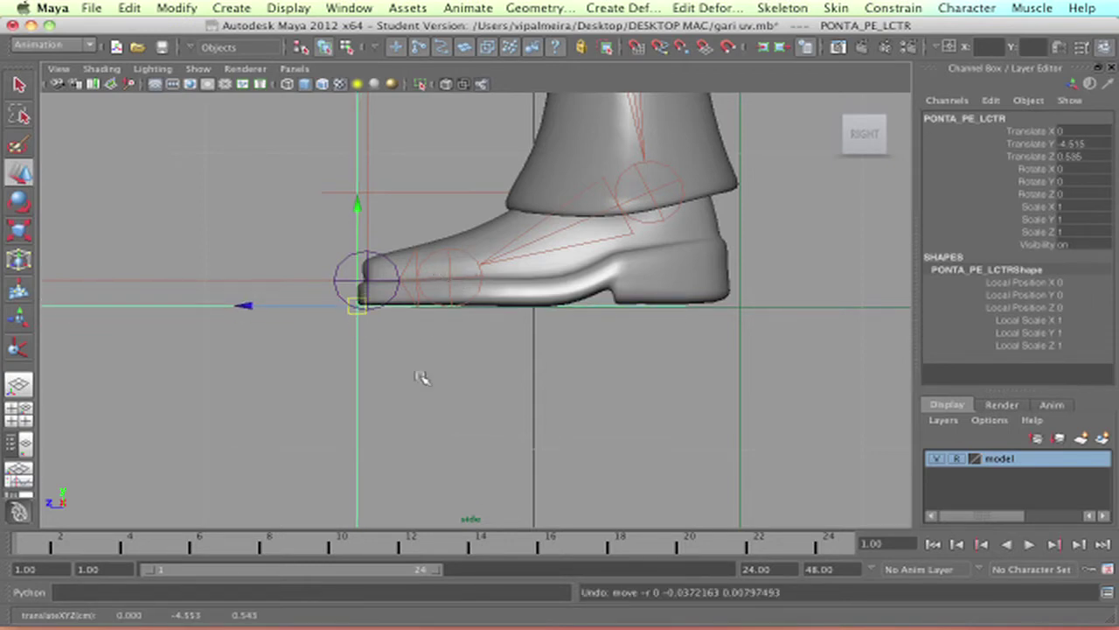
- Duplicate the toe-tip locator and move the copy onto the ball joint of the foot, at about Y -4.421 and Z 0.254
left_click(158, 340)
left_click_drag(192, 301, 185, 321)
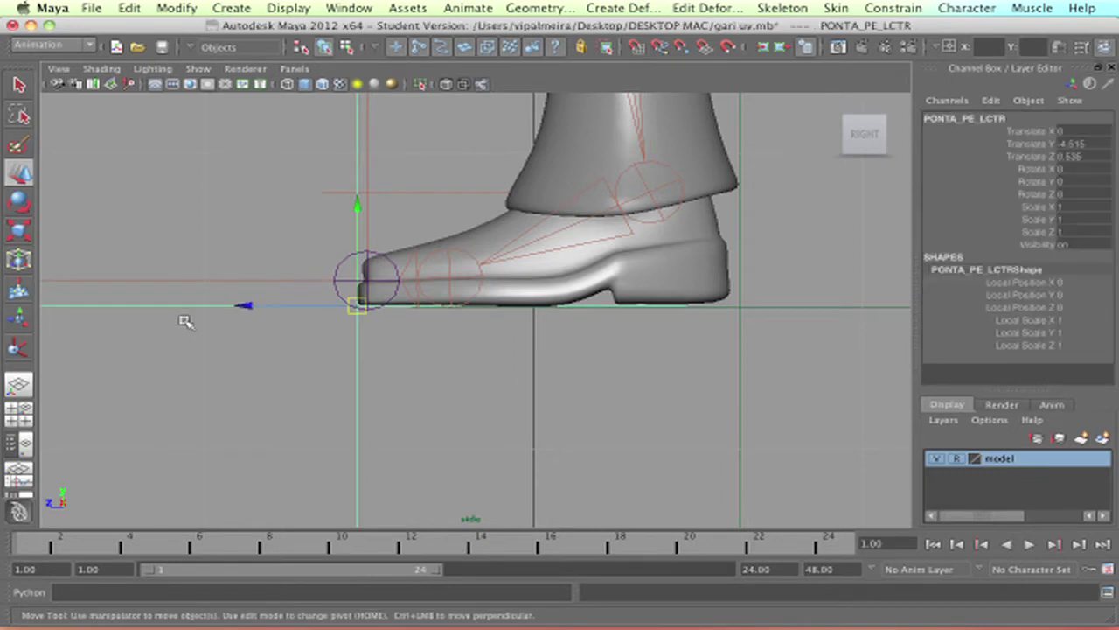
key("ctrl+d")
left_click_drag(361, 303, 450, 268)
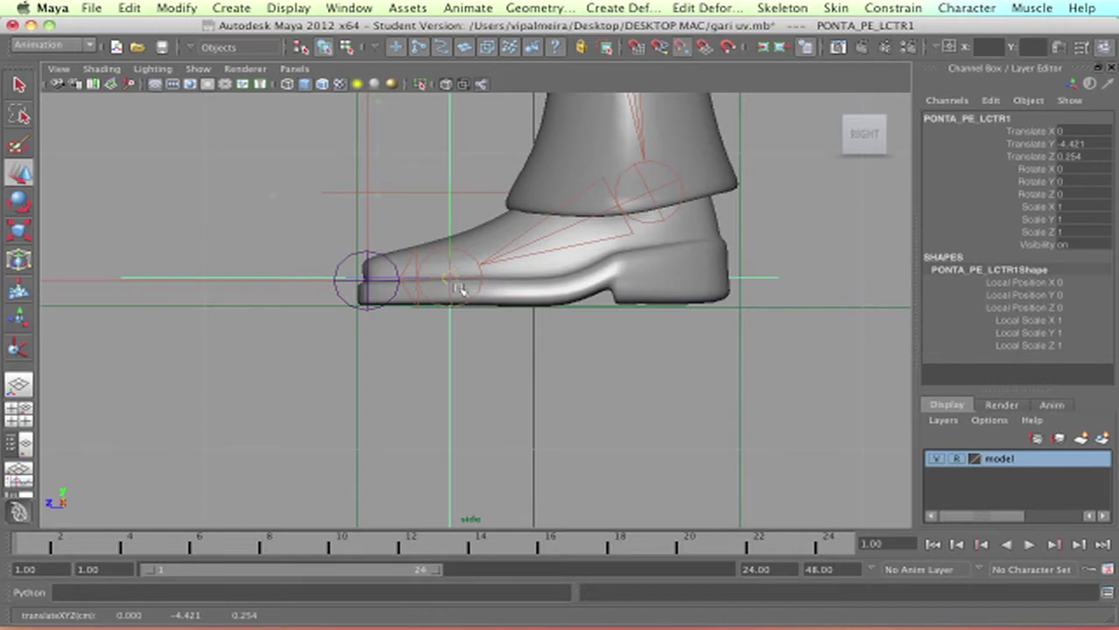
mouse_move(442, 287)
left_mouse_down()
mouse_move(358, 200)
mouse_move(368, 228)
mouse_move(469, 273)
mouse_move(448, 278)
left_mouse_up()
right_click_drag(443, 282, 508, 297, "alt")
- Select both leg IK handles together with the root joint at the hip in the perspective view
key("space")
key("space")
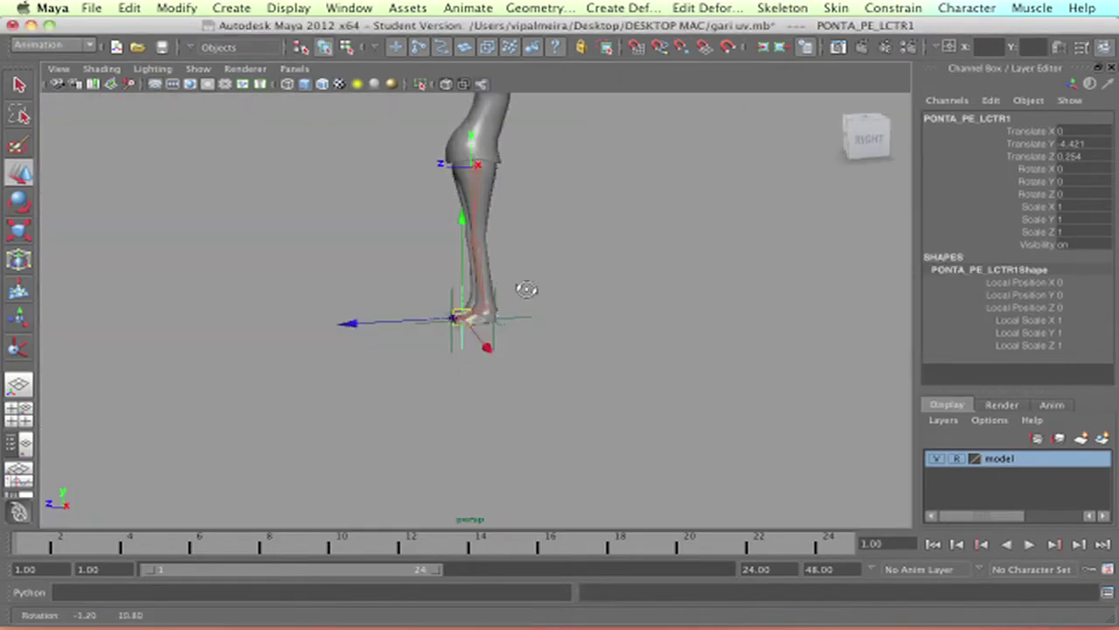
left_click_drag(525, 288, 429, 356, "alt")
key("f")
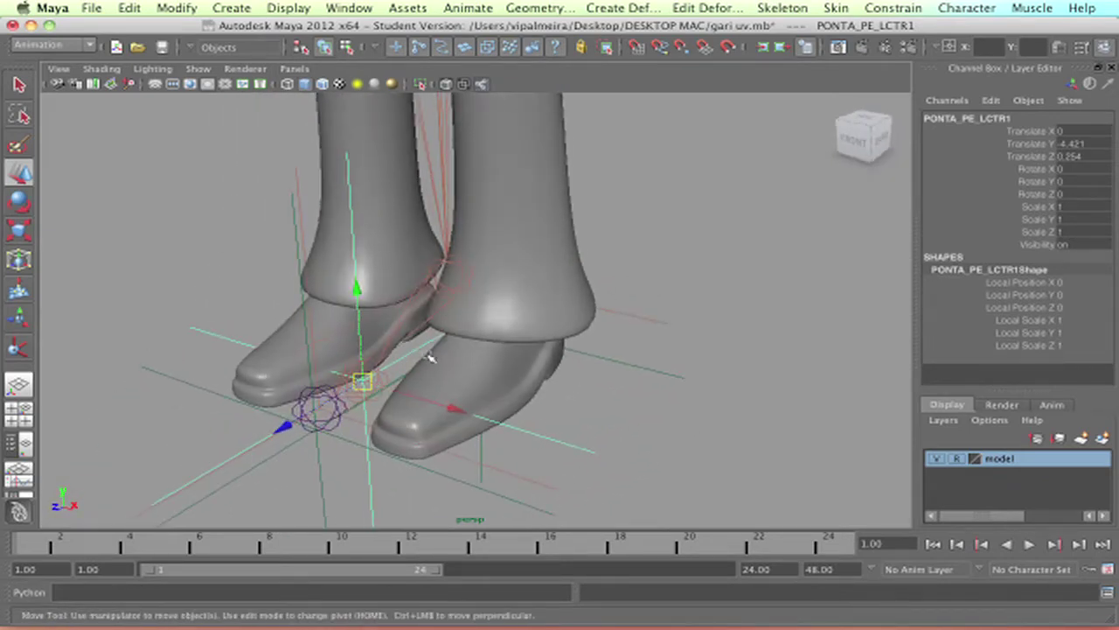
scroll(592, 333, "down", 4)
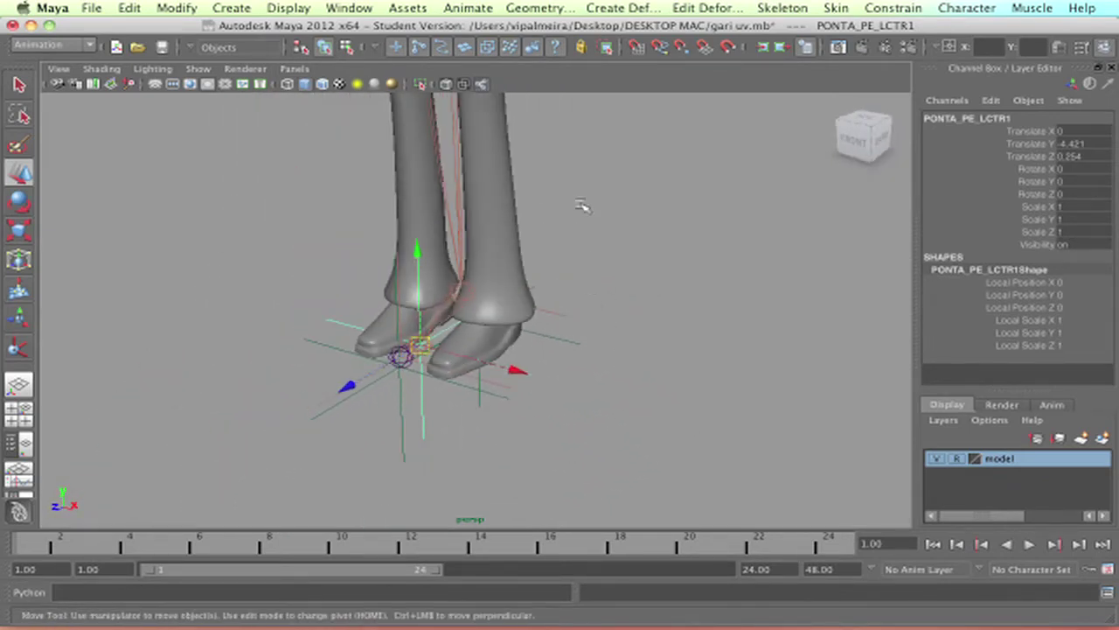
left_click_drag(576, 346, 653, 324, "alt")
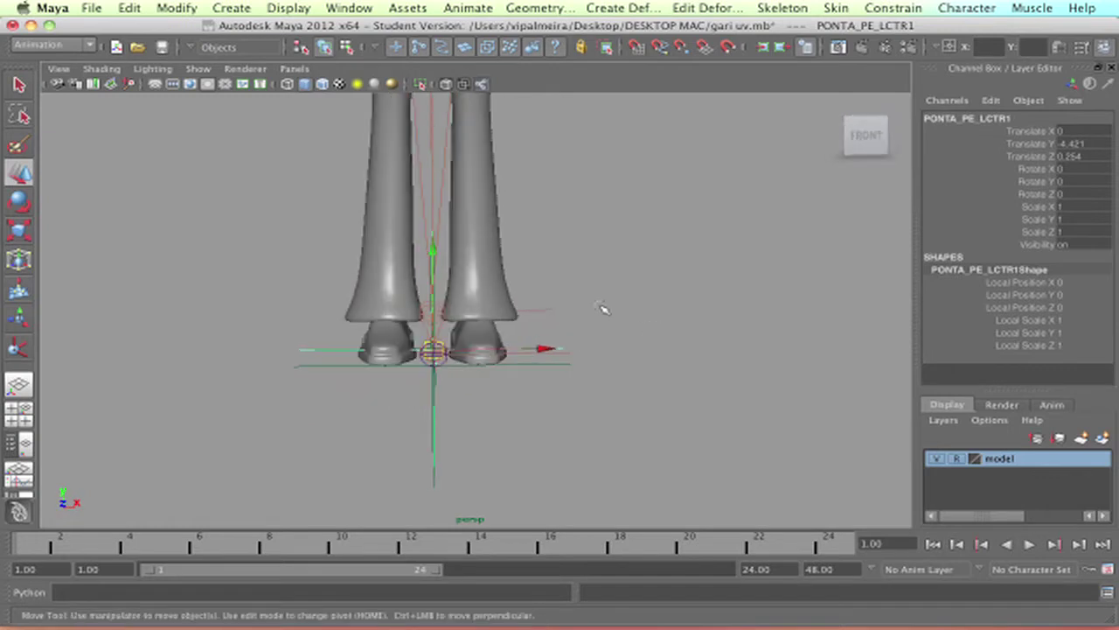
scroll(598, 307, "up", 2)
left_click_drag(595, 302, 540, 396)
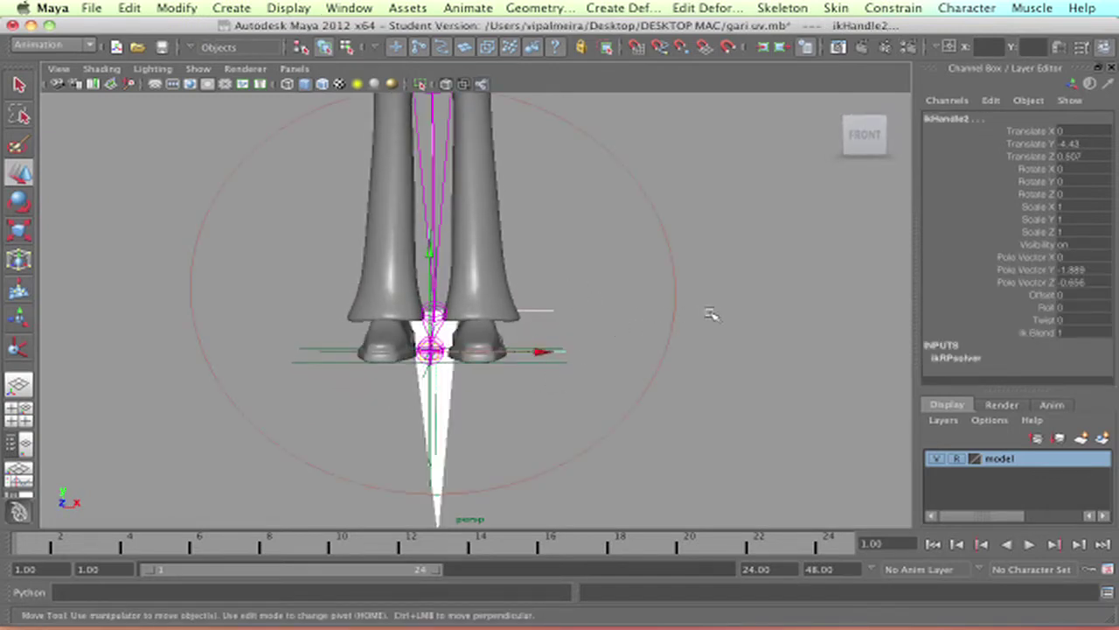
key("q")
middle_click_drag(647, 271, 687, 452, "alt")
scroll(639, 259, "down", 4)
middle_click_drag(556, 148, 609, 378, "alt")
left_click_drag(603, 237, 569, 249, "alt")
left_click(479, 201)
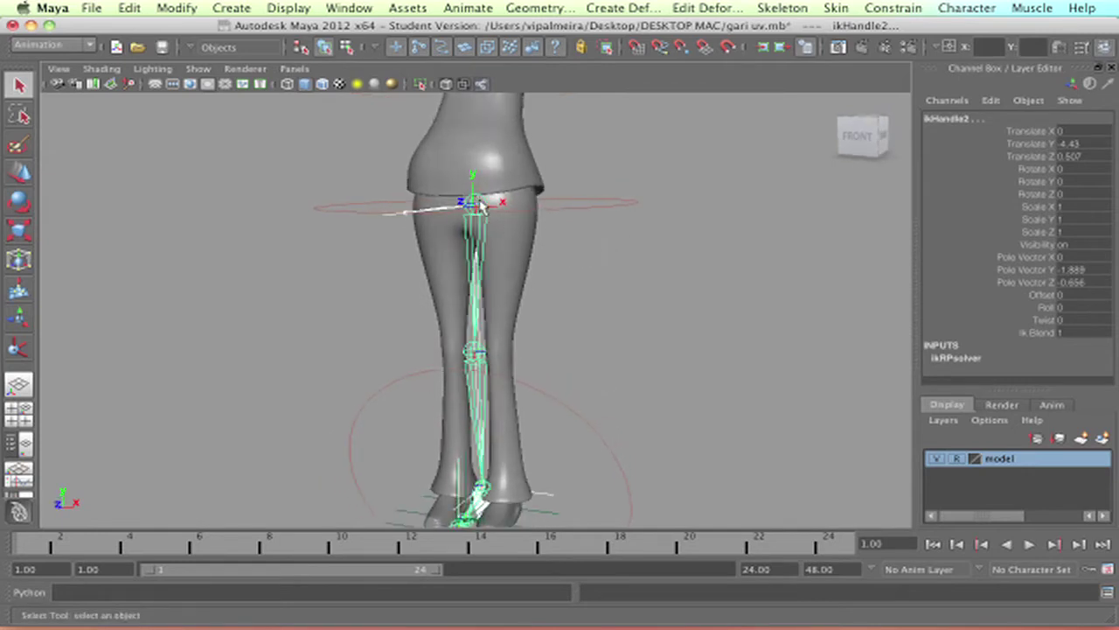
- Try moving the joint chain and IK handles sideways into the character's leg without the locators, and undo the move
key("e")
left_click_drag(572, 415, 617, 180, "alt")
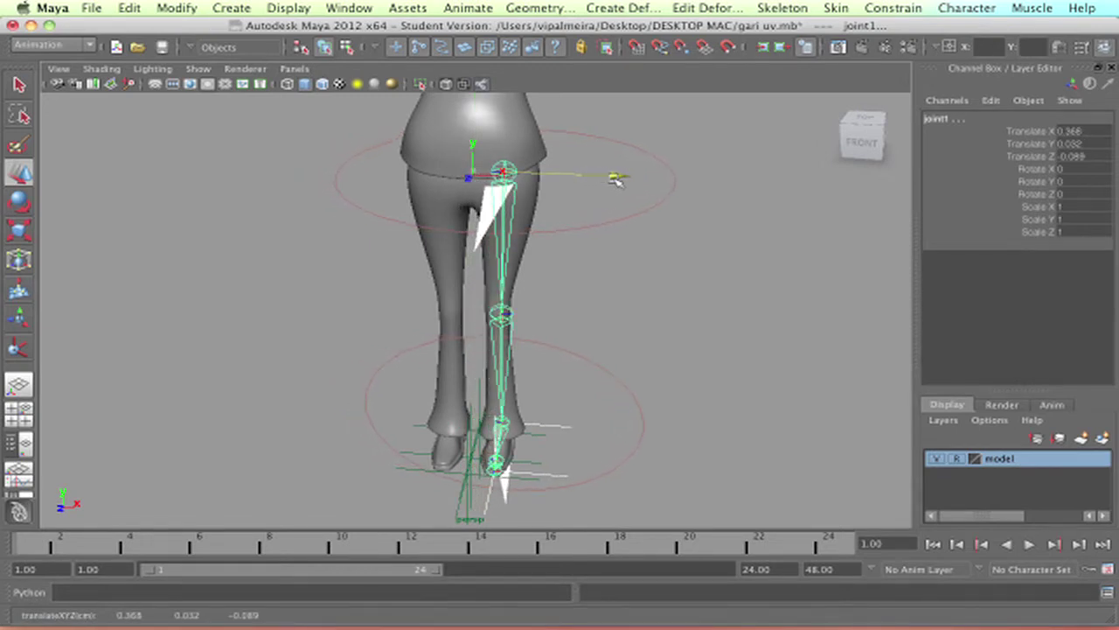
left_click(700, 425)
mouse_move(699, 426)
left_mouse_down("alt")
mouse_move(690, 434)
mouse_move(682, 413)
mouse_move(681, 425)
left_mouse_up("alt")
key("z")
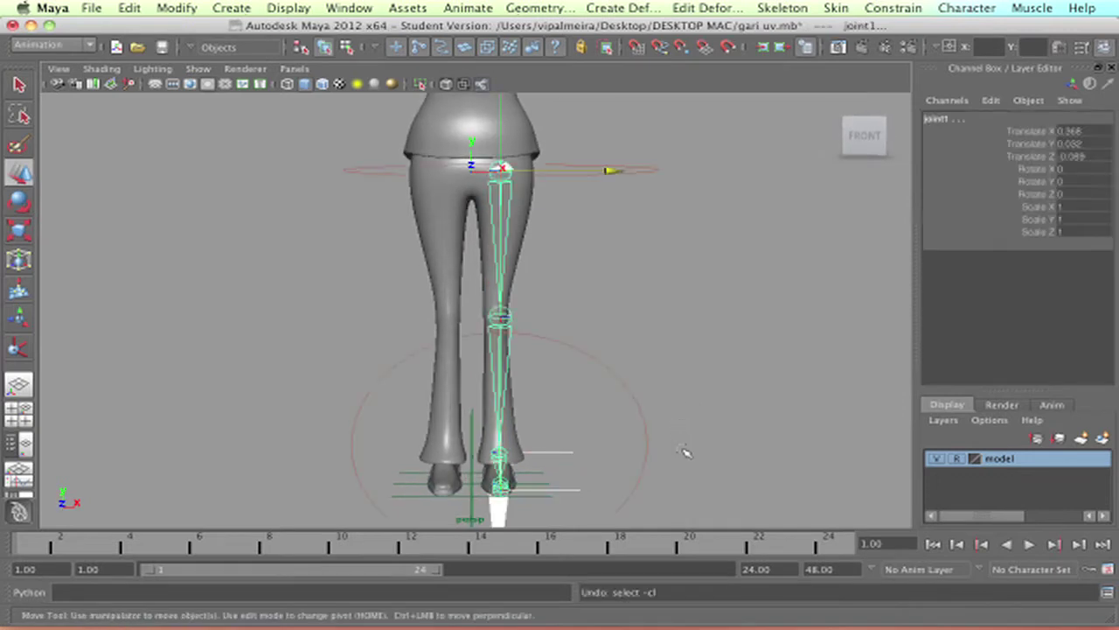
key("z")
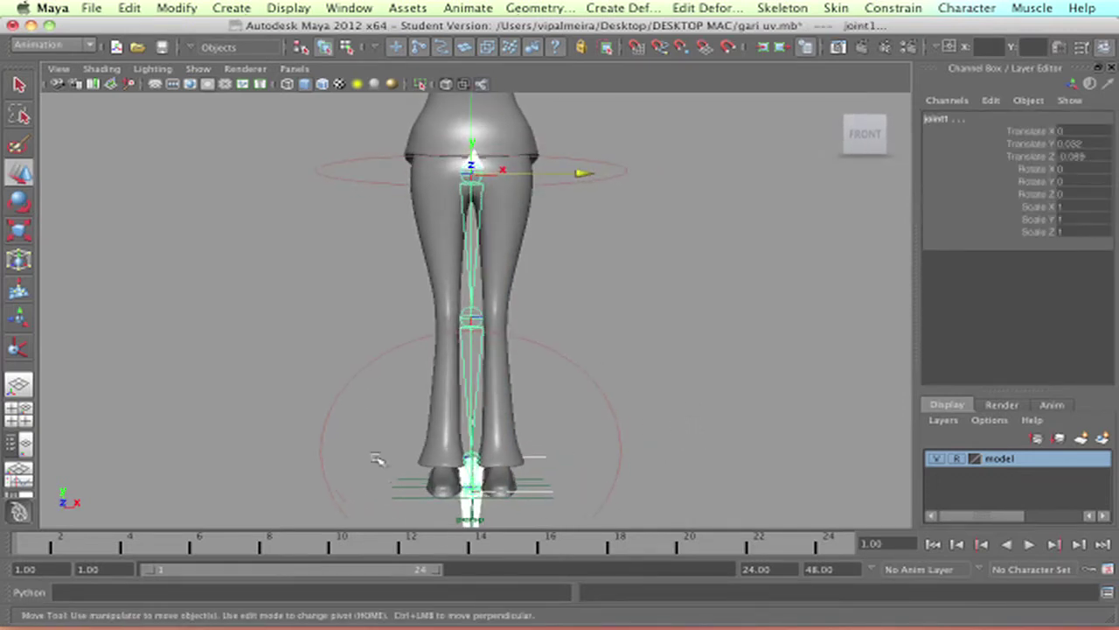
- Add the foot locators to the selection and move the whole leg rig sideways into the leg, locators at about X 0.357
left_click_drag(399, 456, 401, 519)
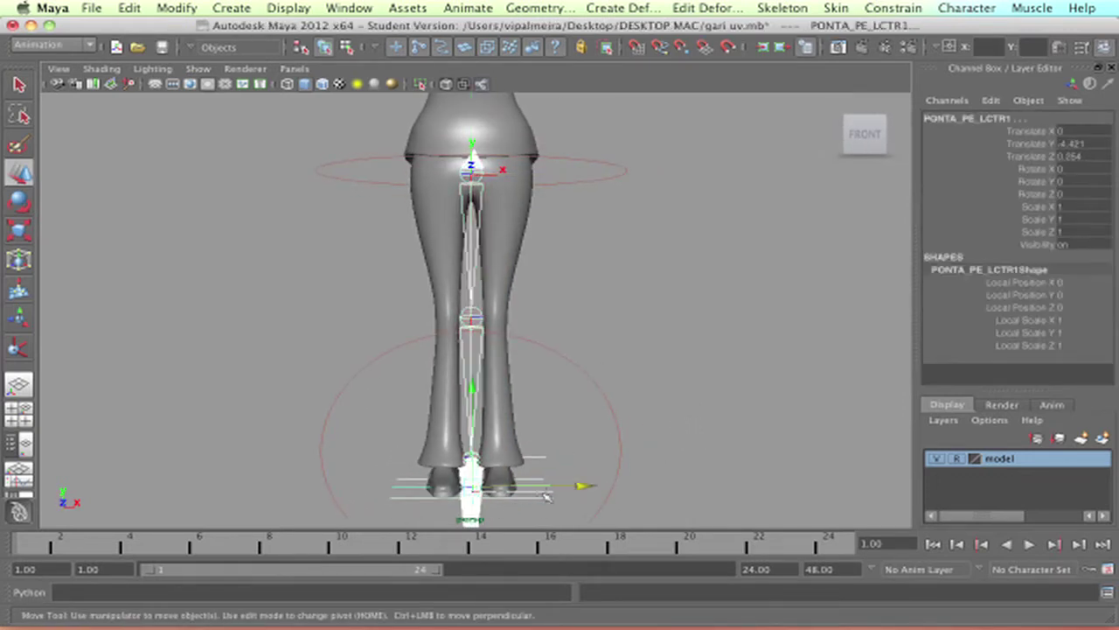
left_click_drag(581, 487, 606, 486)
middle_click_drag(607, 487, 609, 423, "alt")
left_click_drag(610, 423, 557, 476, "alt")
key("space")
key("space")
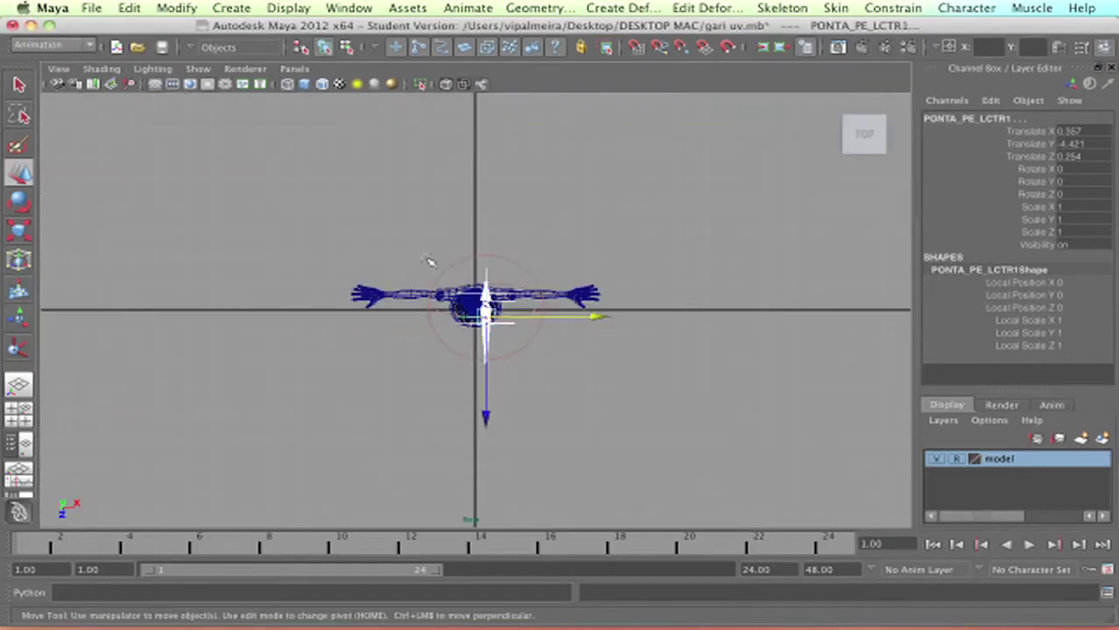
key("f")
right_click_drag(574, 351, 512, 369, "alt")
- Examine the heel and toe-tip locators in the side view, selecting each to check its name
key("space")
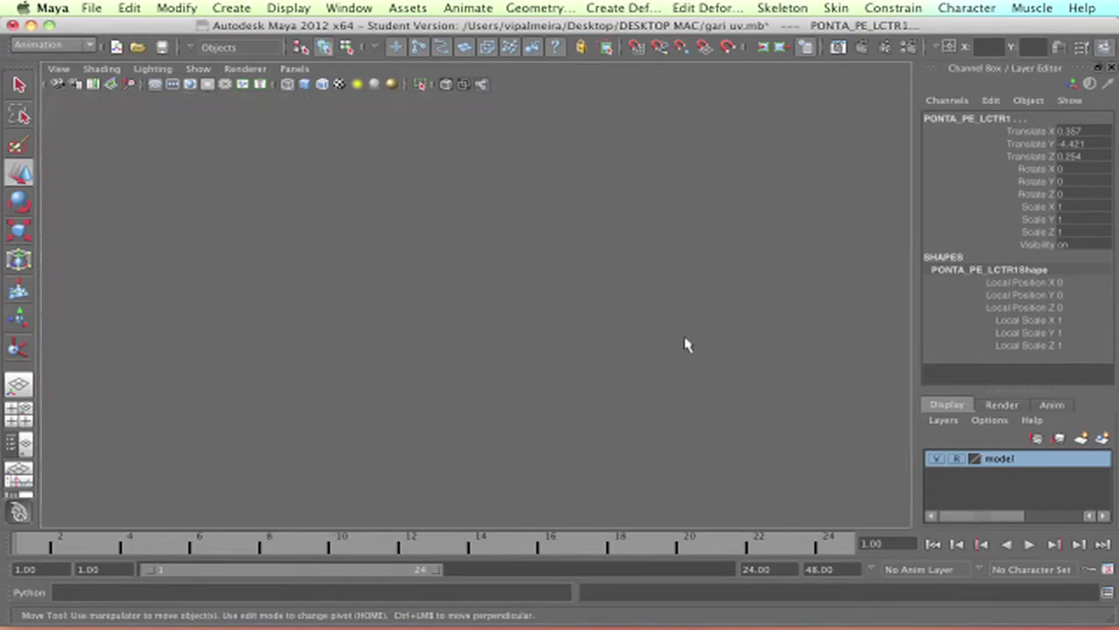
key("space")
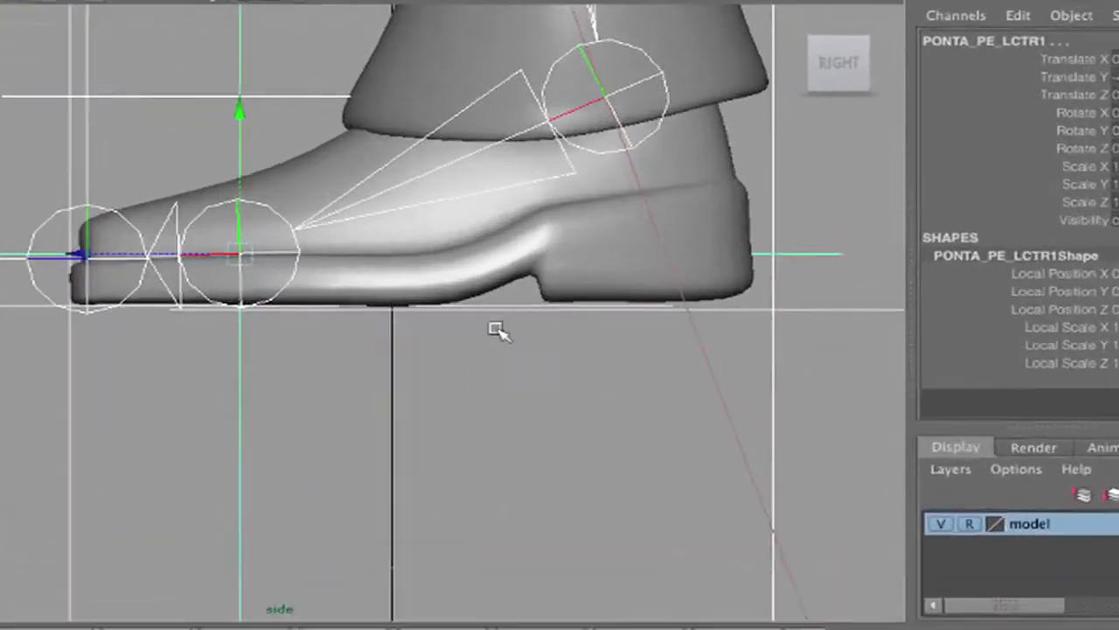
right_click_drag(626, 322, 621, 298, "alt")
left_click(584, 258)
right_click_drag(178, 365, 488, 384, "alt")
right_click_drag(325, 382, 505, 392, "alt")
left_click_drag(641, 294, 627, 366)
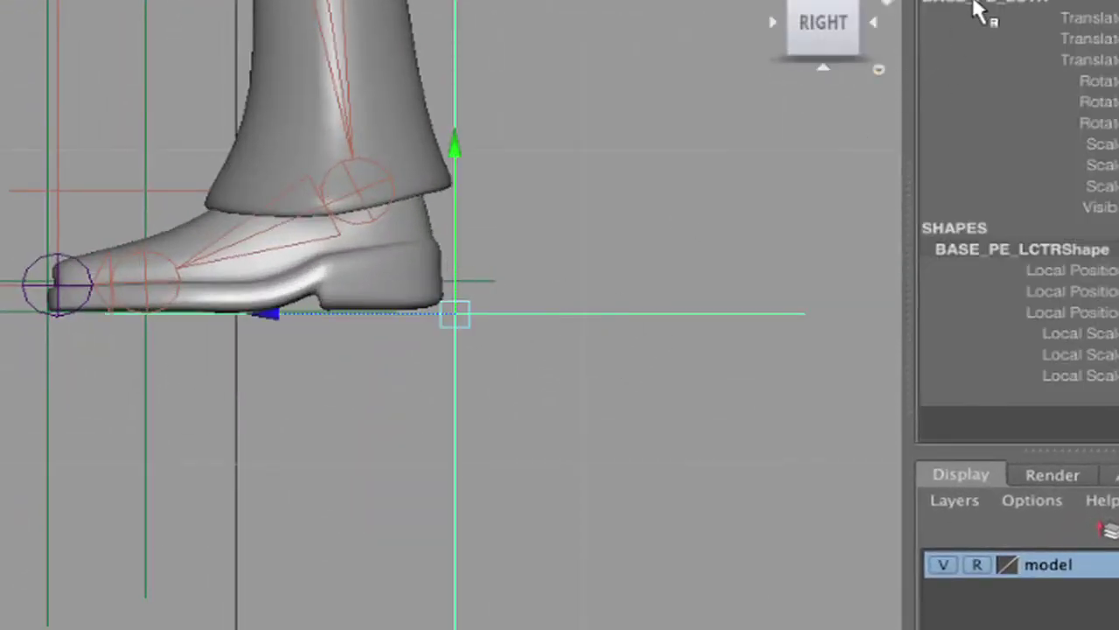
left_click_drag(13, 486, 68, 370)
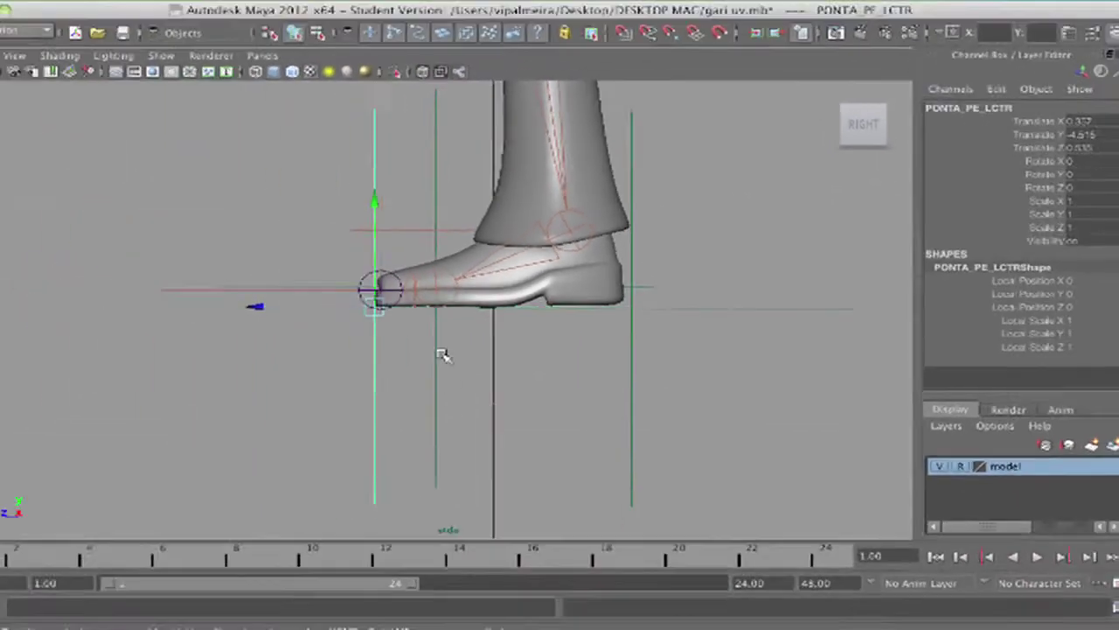
left_click(159, 385)
- Rename the locator at the ball joint as MEIO_DO_PE_LCTR
left_click(459, 201)
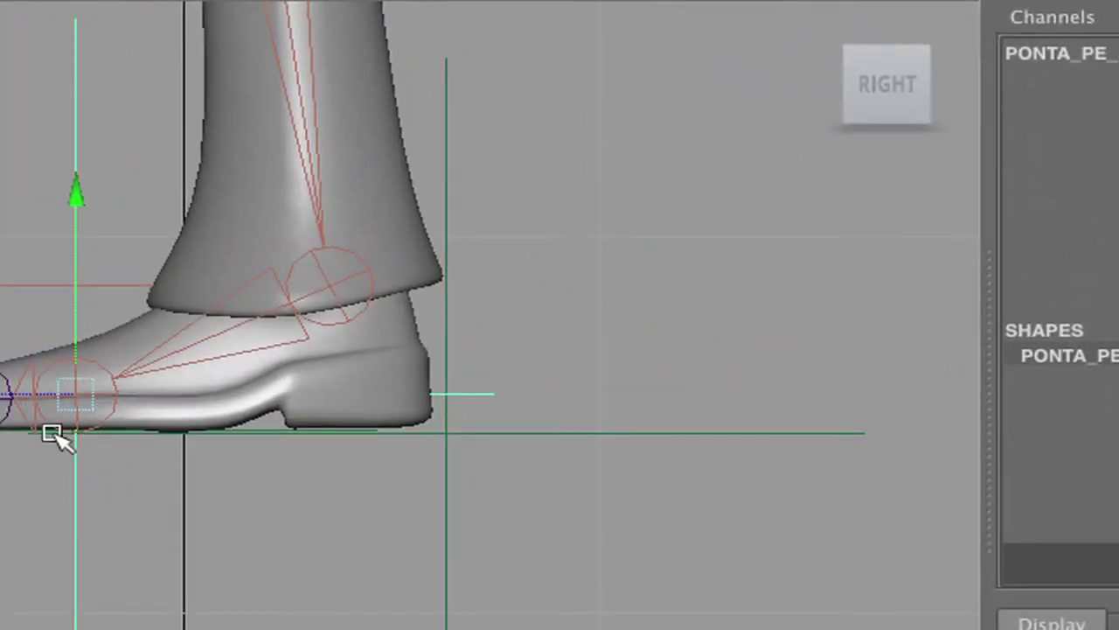
scroll(52, 434, "up", 2)
scroll(123, 269, "down", 5)
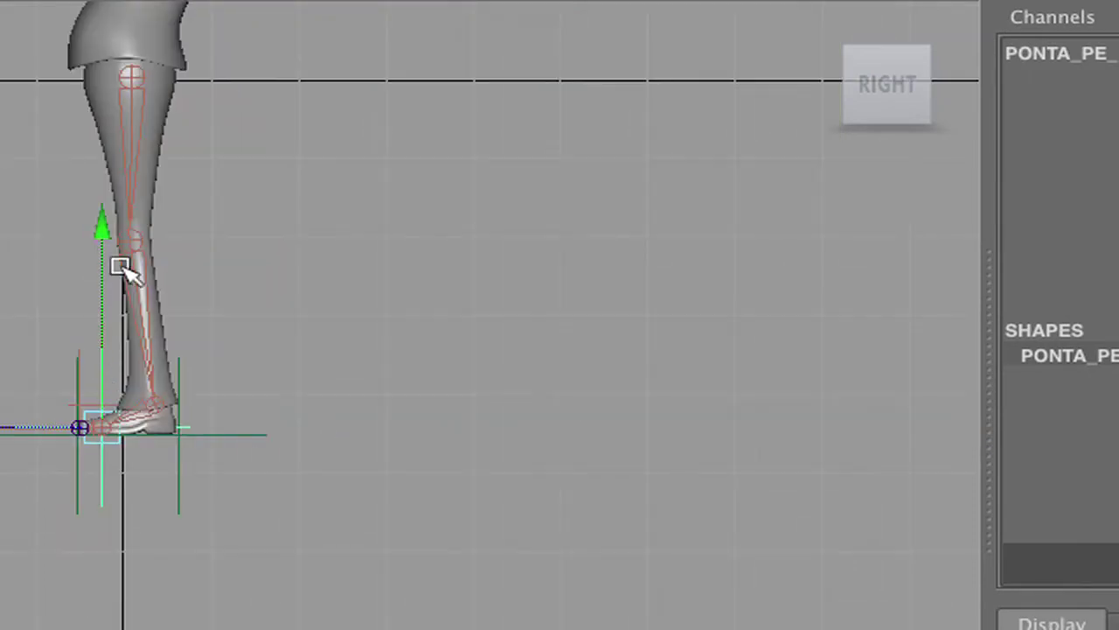
scroll(122, 269, "up", 5)
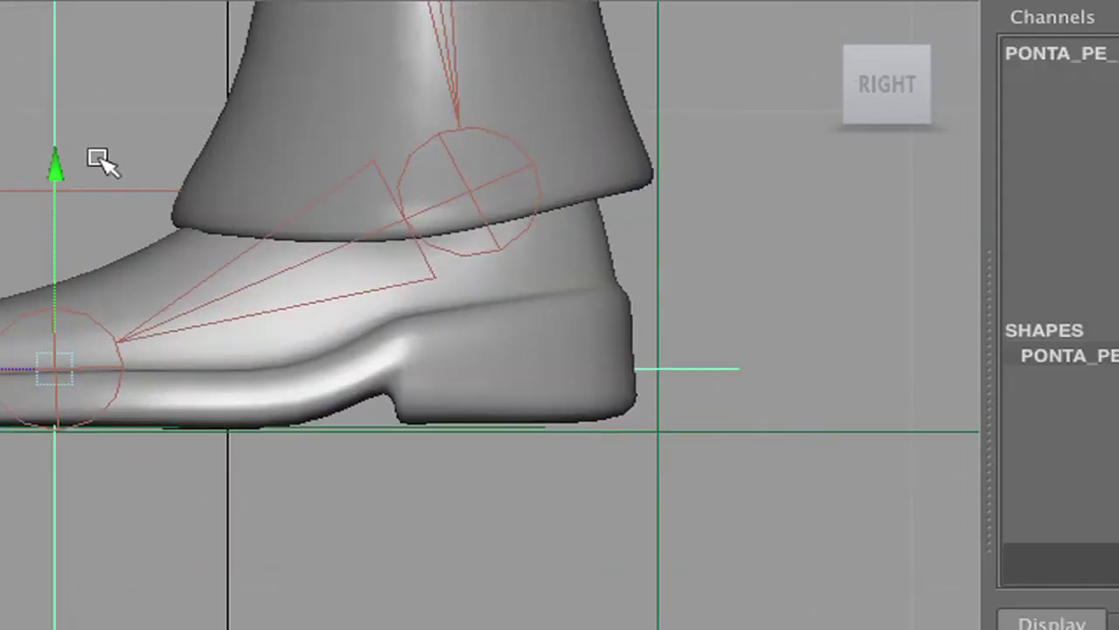
double_click(1097, 52)
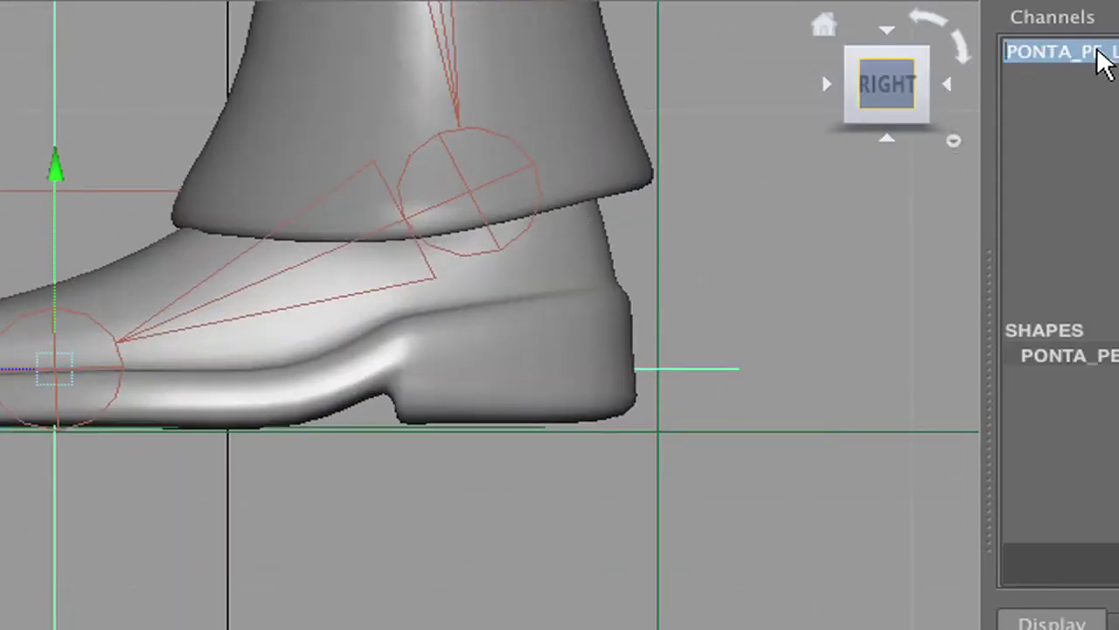
type("MEIO DO PE")
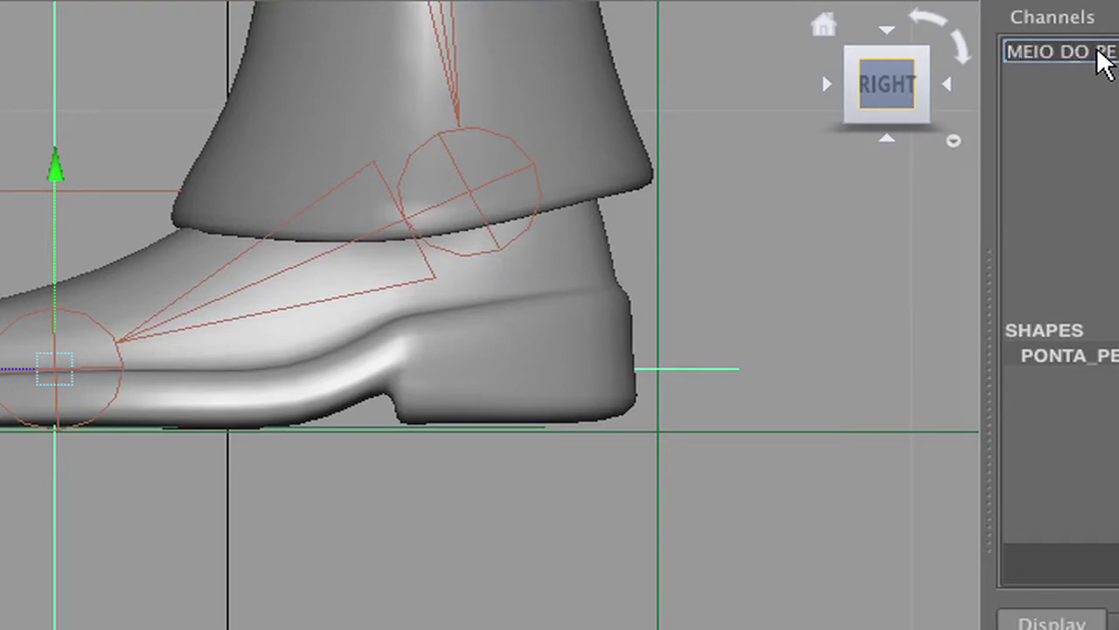
type("IO_DO_PE_LCTR")
key("Return")
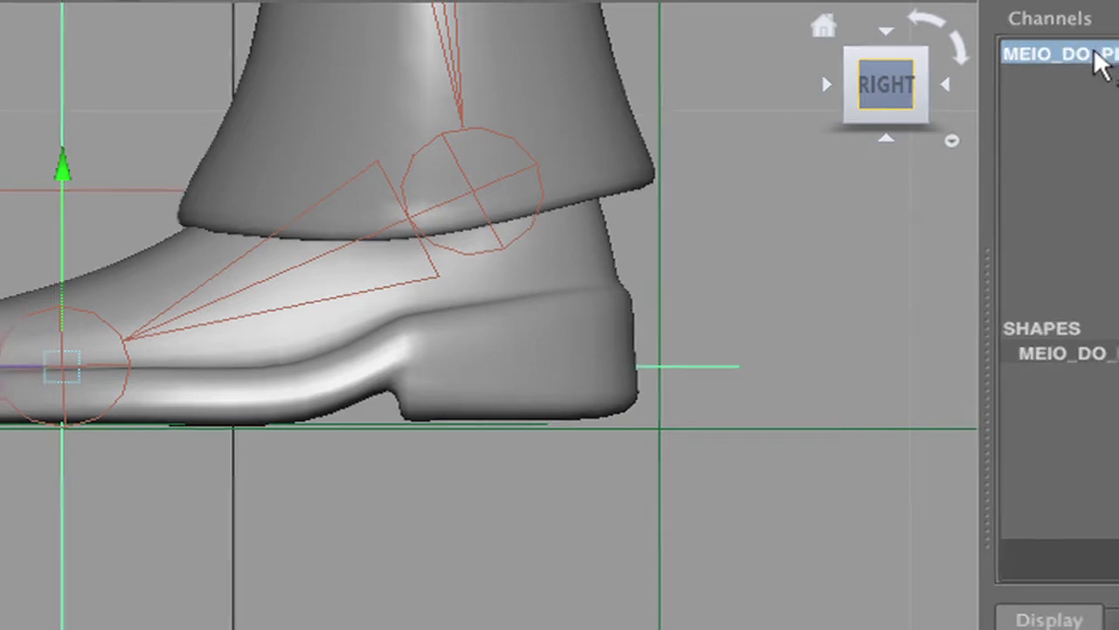
- Duplicate the ball-joint locator in place and rename the copy as DOBRA_DEDOS
key("Return")
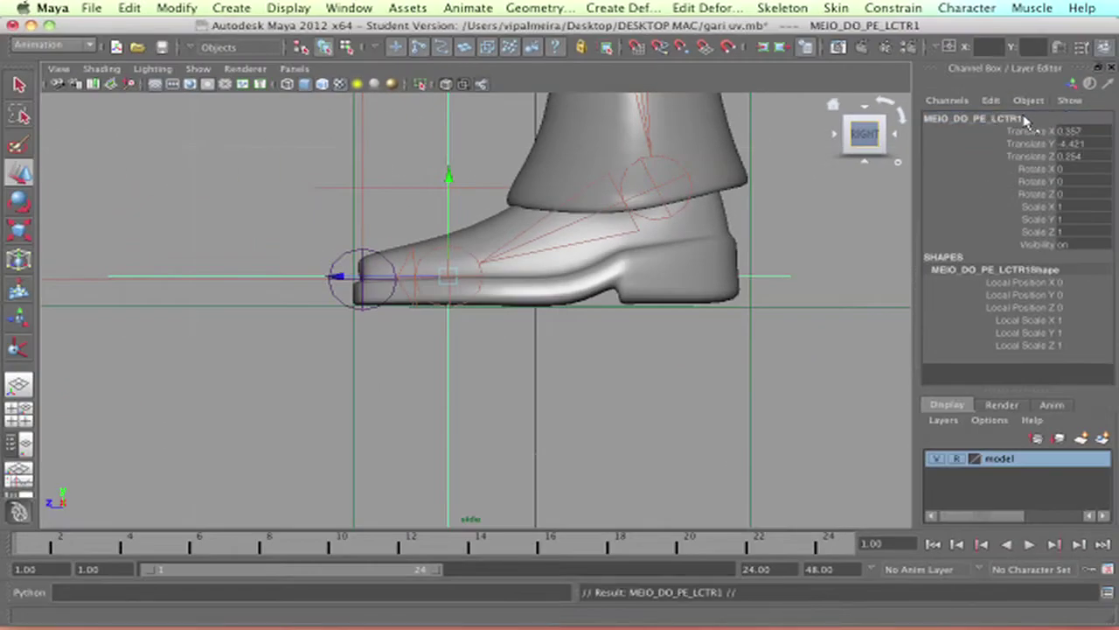
left_click(1030, 120)
type("C")
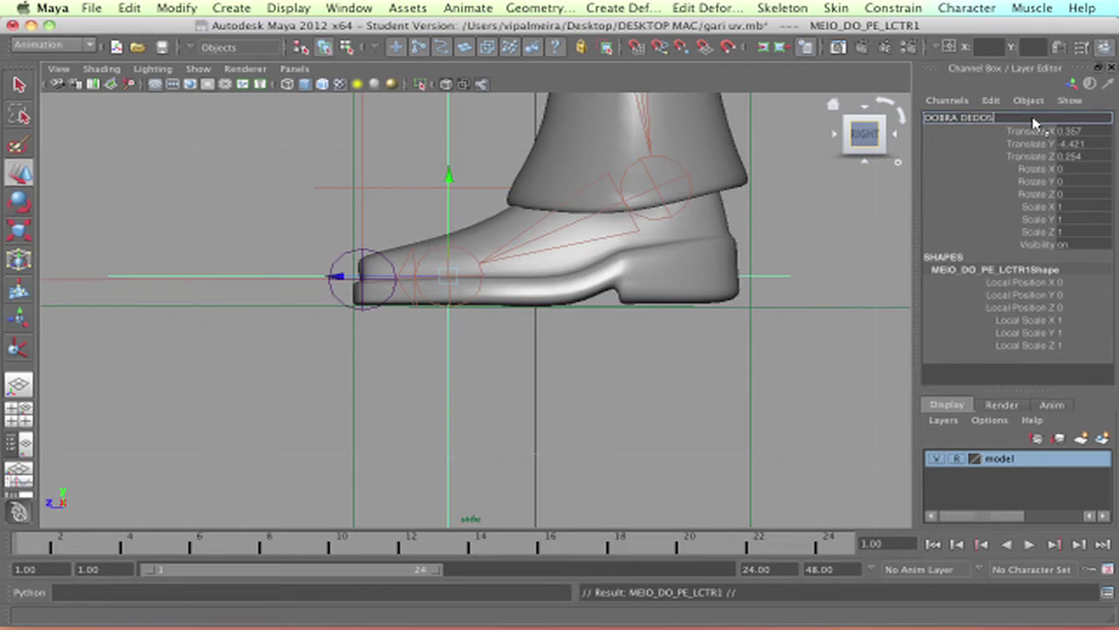
key("Return")
- Isolate the heel, toe-tip and ball-joint locators in the side view and hide the grid
left_click(799, 328)
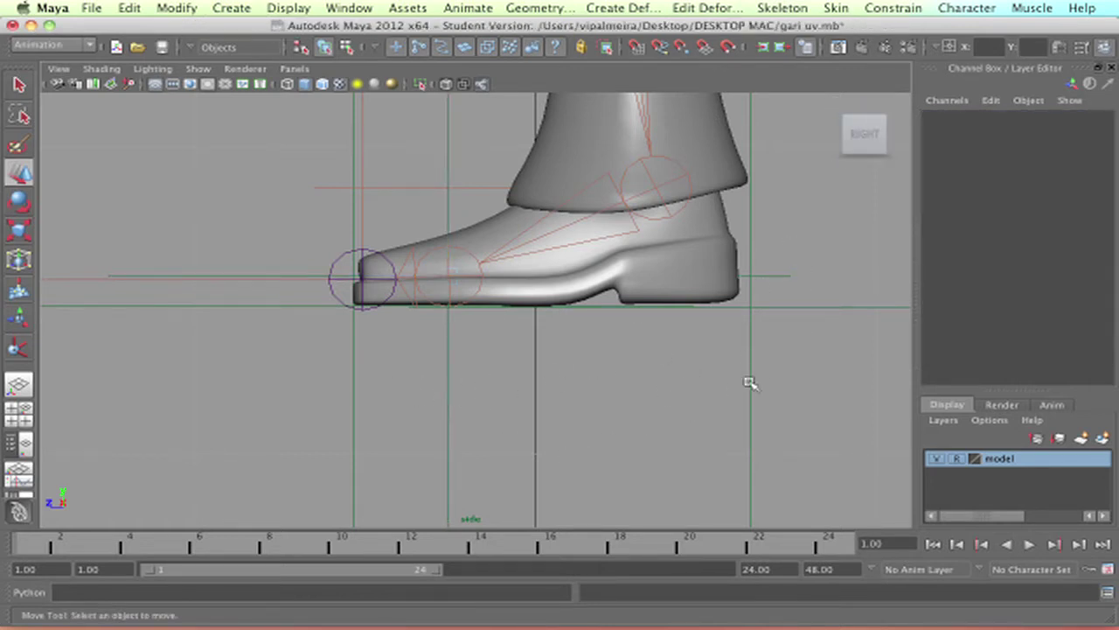
left_click(750, 411)
left_click(353, 399, "shift")
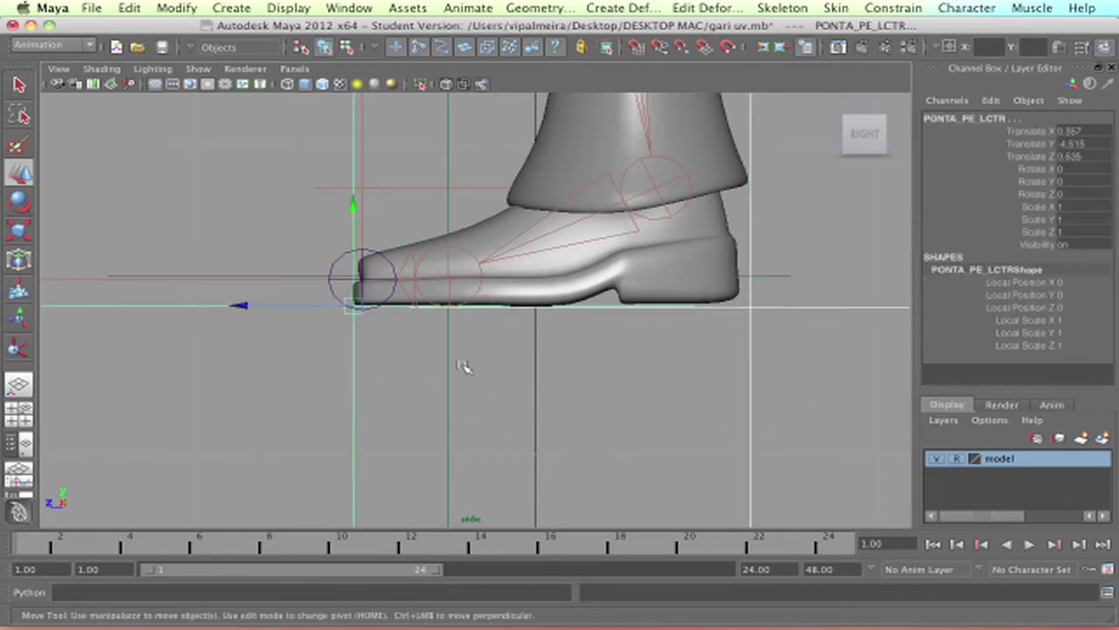
left_click(449, 392, "shift")
left_click(420, 83)
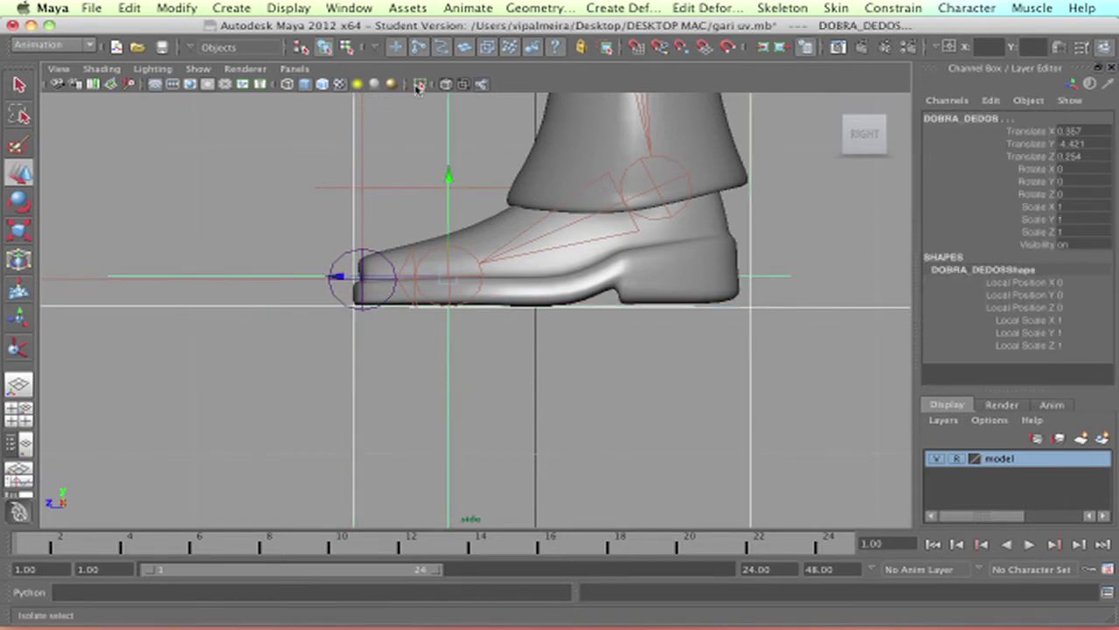
left_click(642, 308)
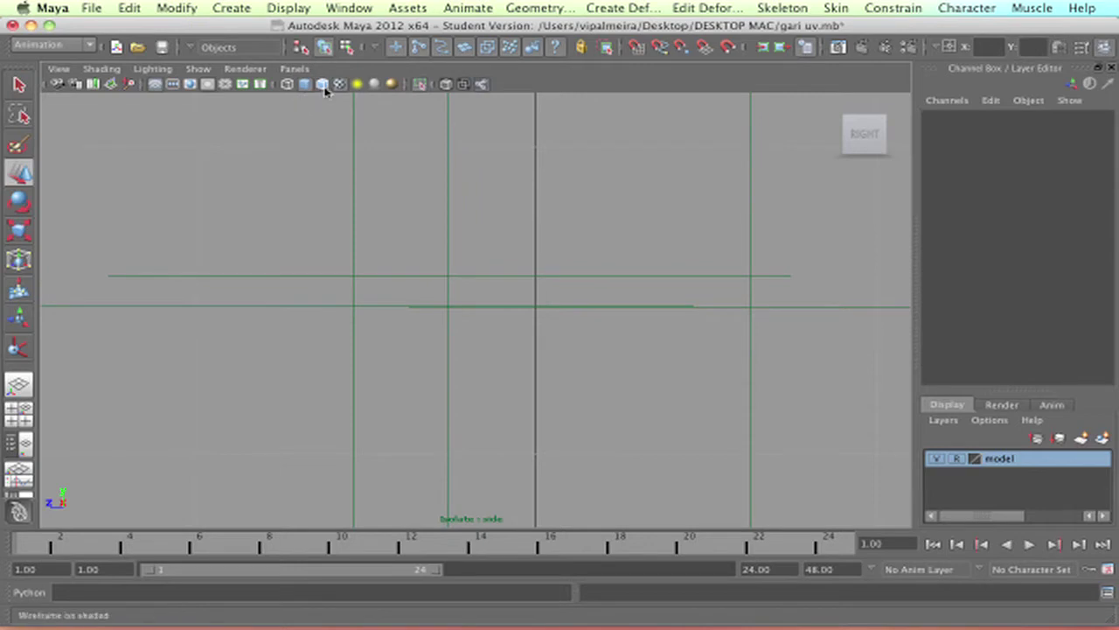
left_click(155, 84)
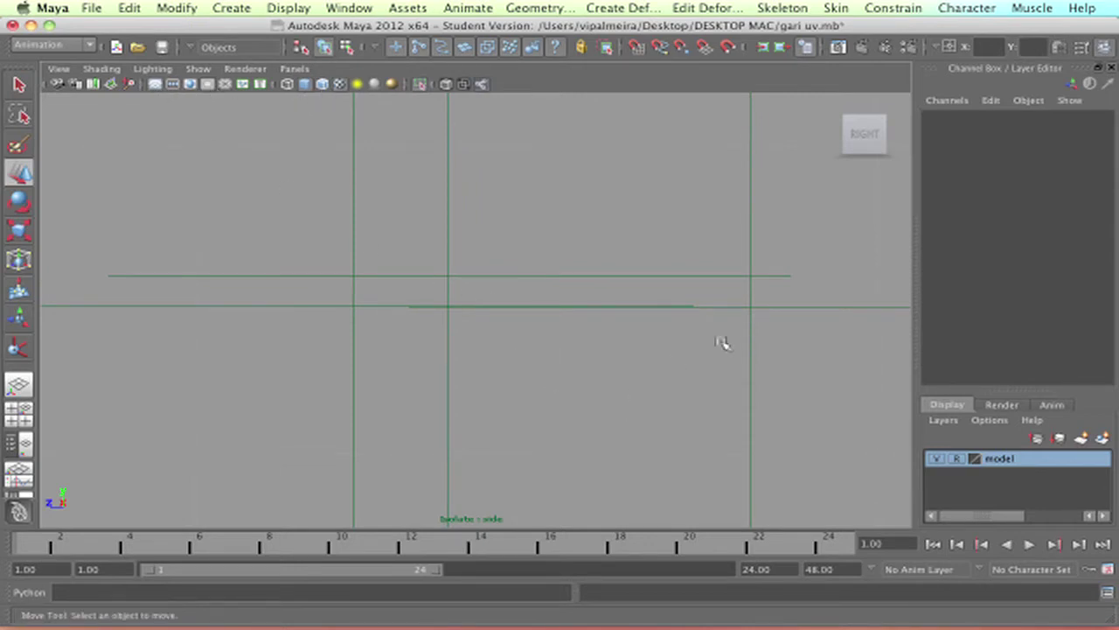
- Select all the foot locators and scale them down uniformly to about 0.193
left_click_drag(794, 243, 120, 399)
key("r")
left_click_drag(449, 279, 4, 299)
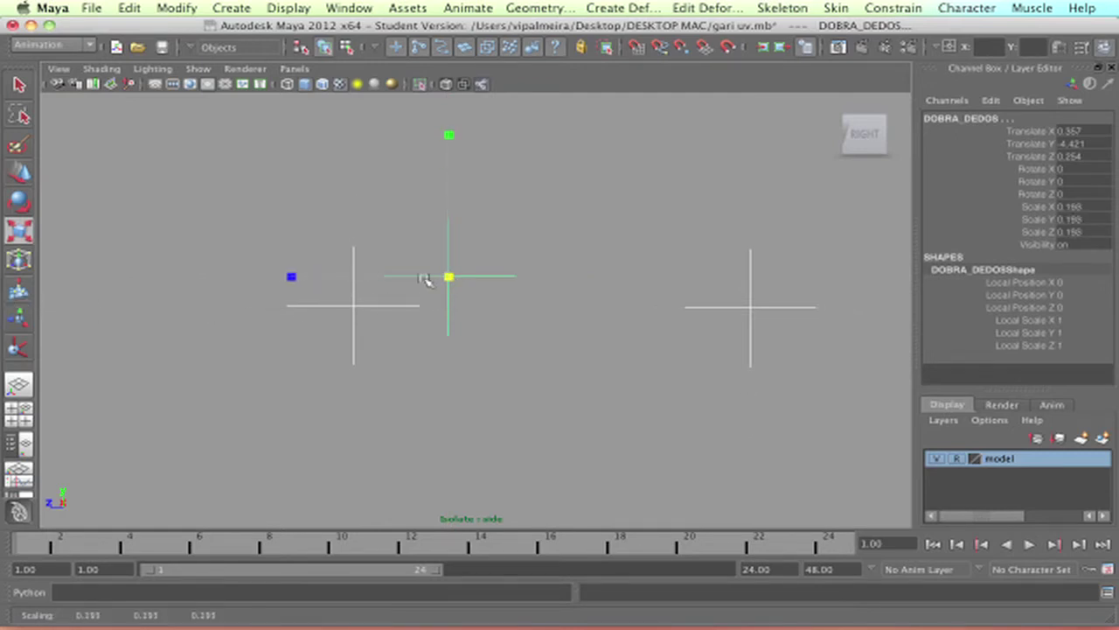
left_click(668, 399)
left_click(353, 338)
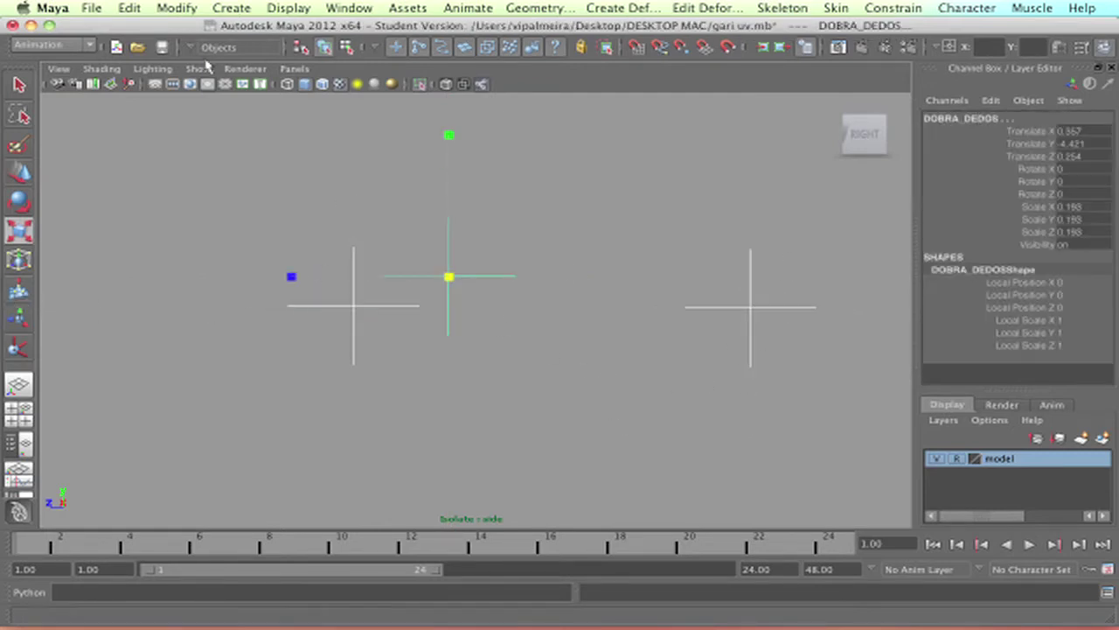
- Freeze the foot locators' transformations and scale them uniformly to about 0.24
left_click(91, 8)
mouse_move(128, 8)
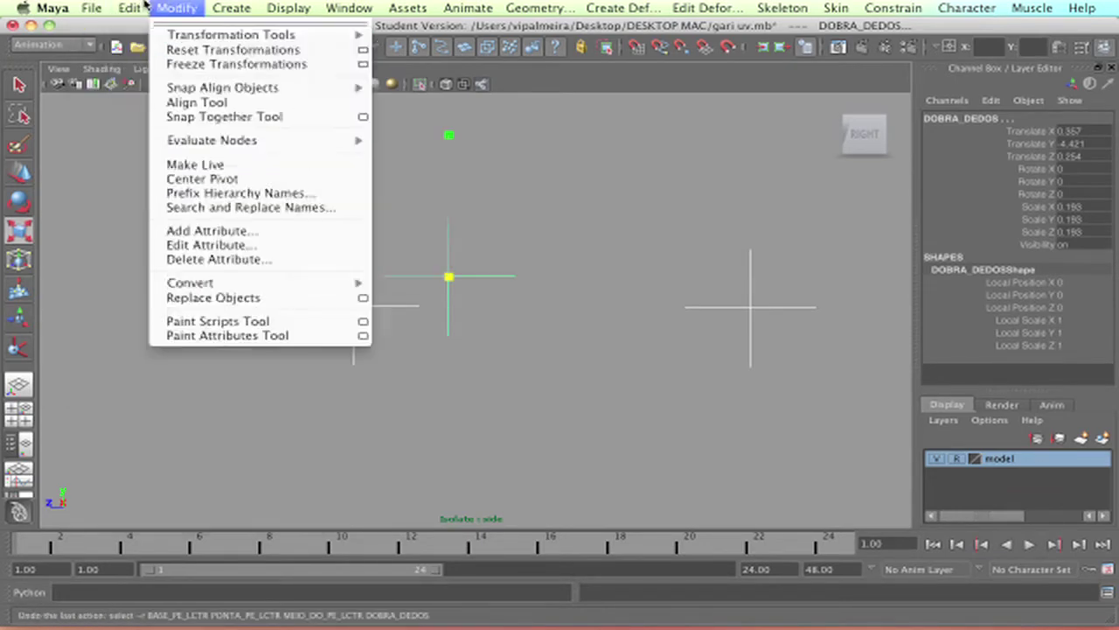
mouse_move(93, 11)
left_click(276, 64)
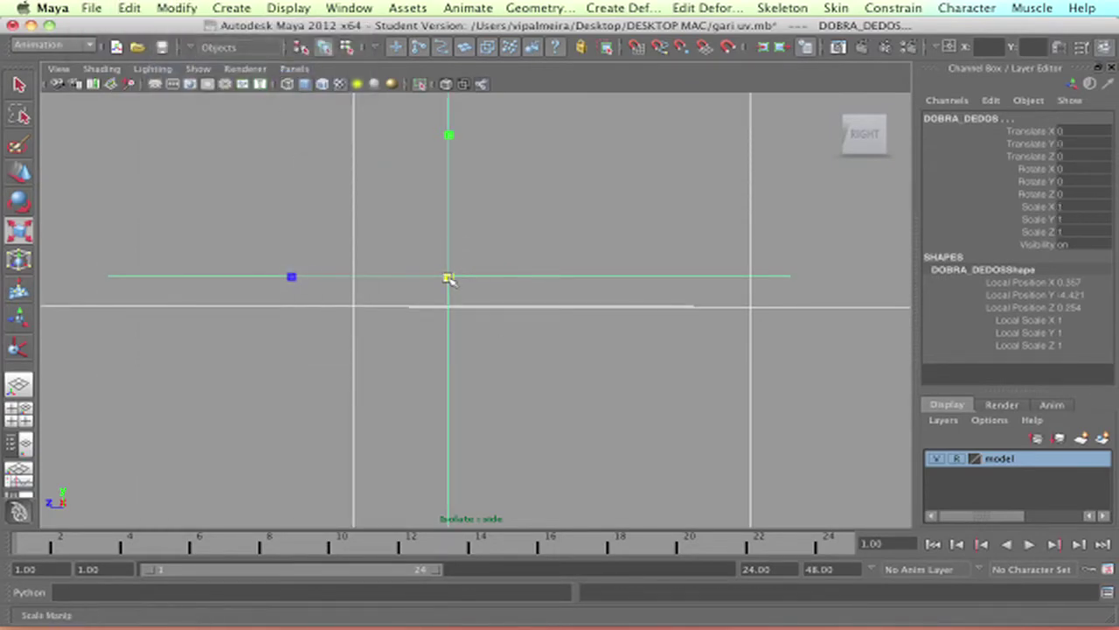
left_click_drag(448, 277, 11, 280)
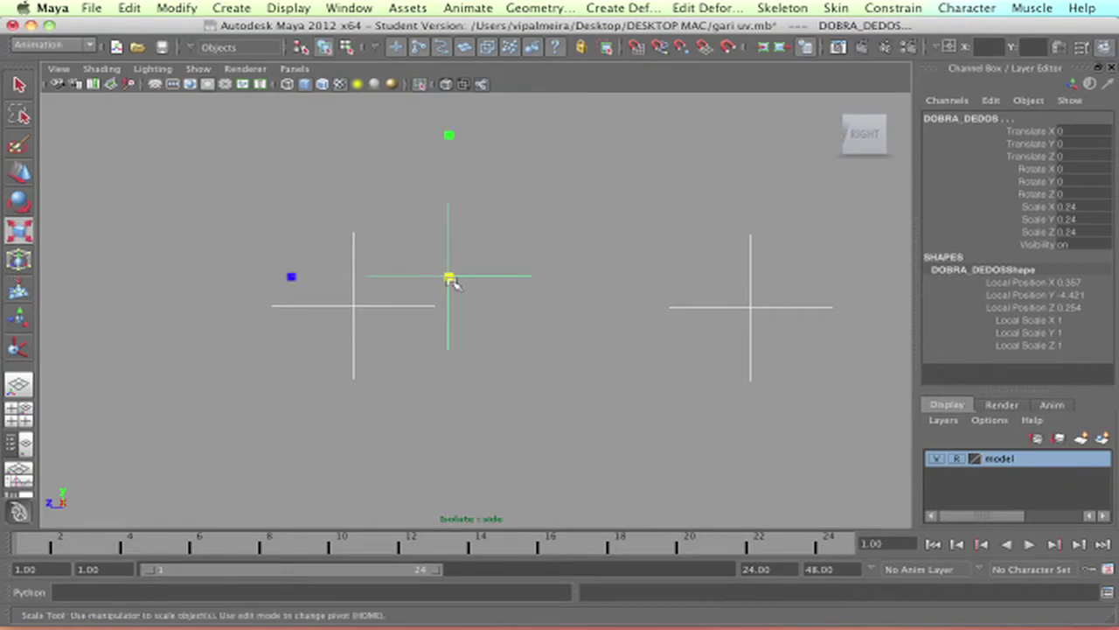
- Scale the foot locators down uniformly to 0.154 and select the heel locator for moving
left_click(656, 343)
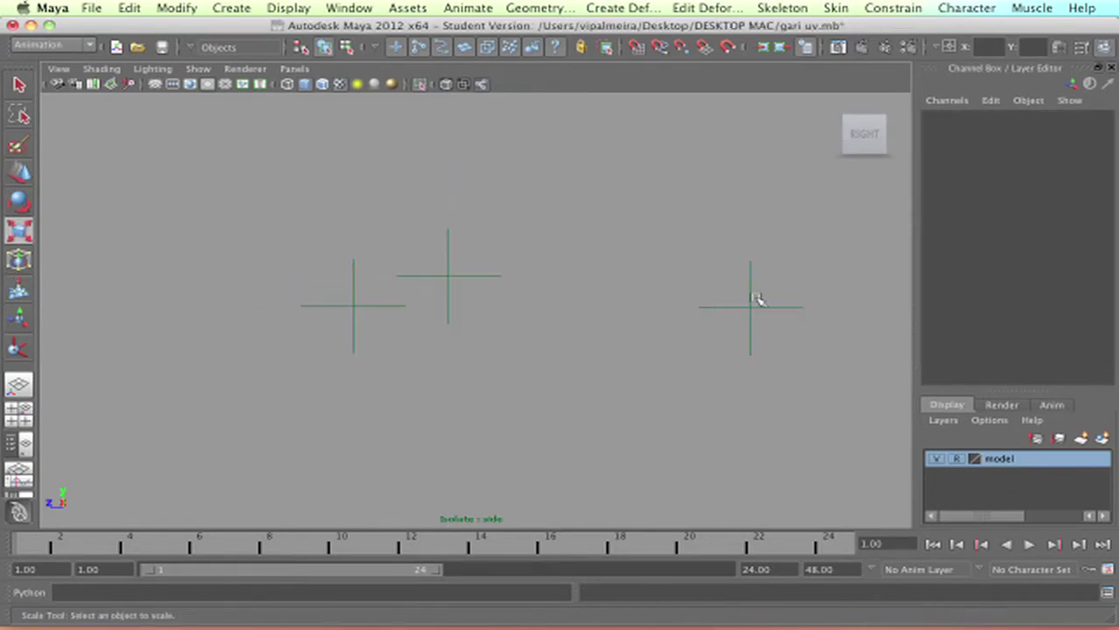
left_click(749, 343)
left_click(741, 373)
left_click(747, 299)
key("w")
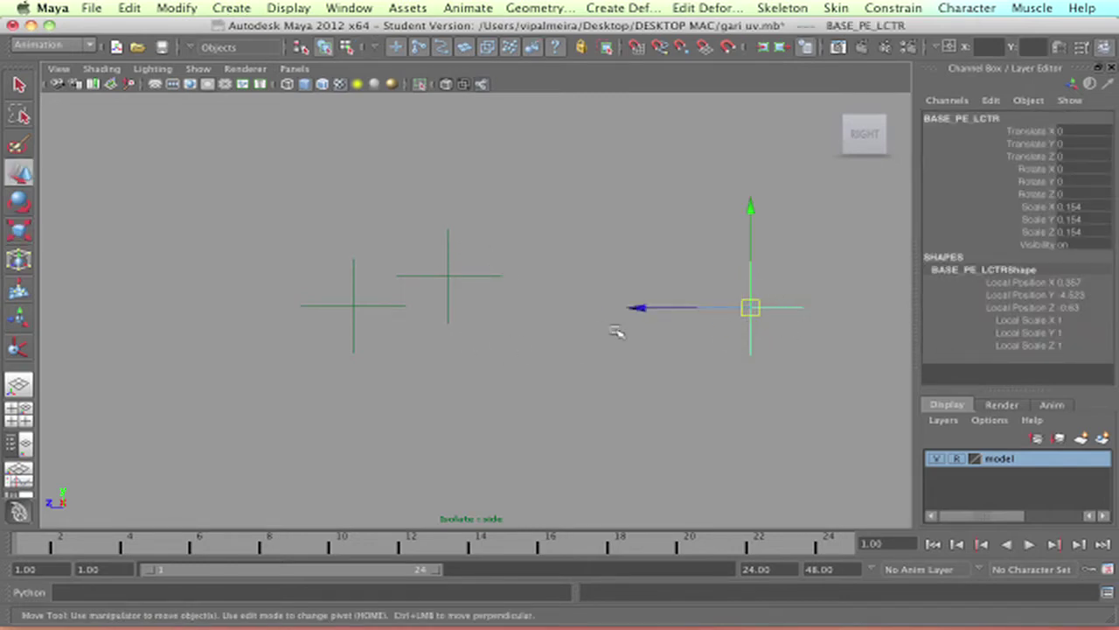
- Select the toe-tip and heel locators in turn to review the foot's planned pivot hierarchy
left_click(353, 341)
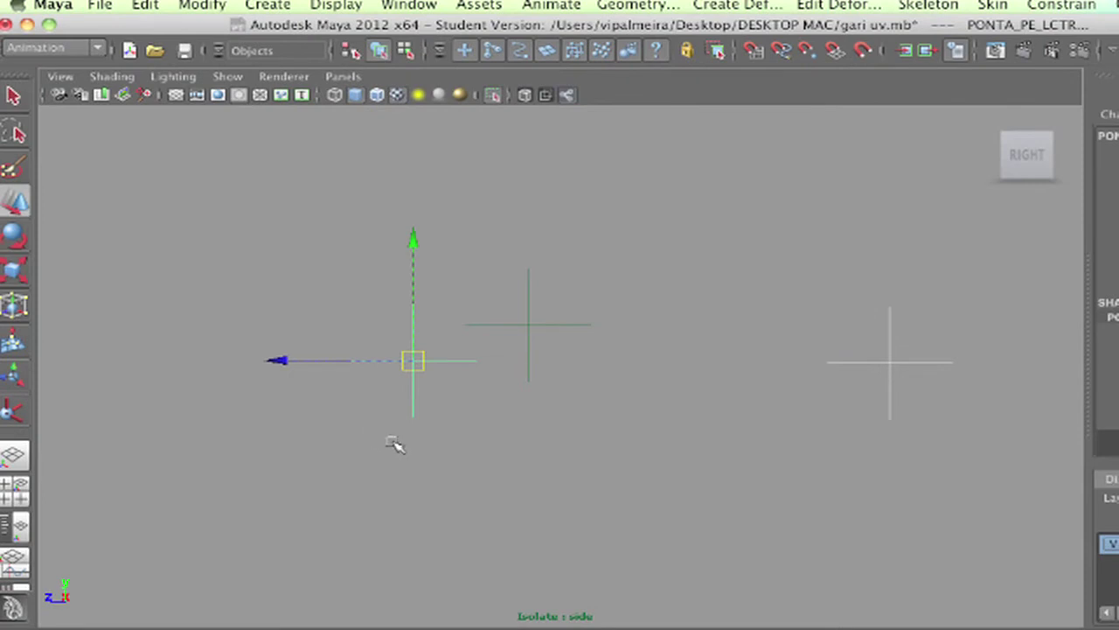
left_click(533, 432)
left_click(932, 362)
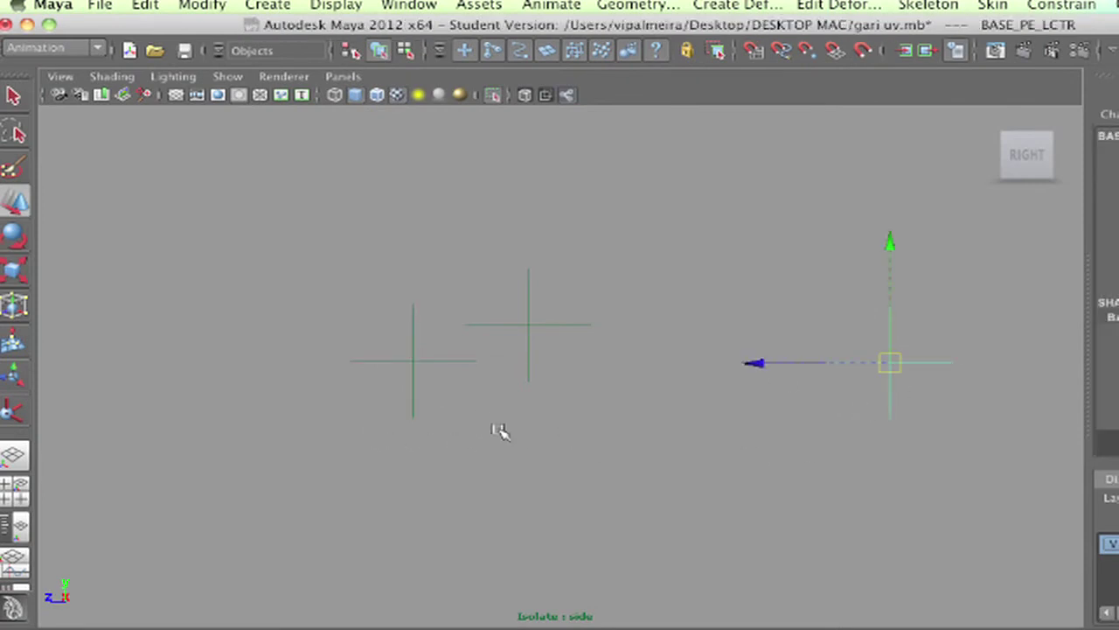
left_click_drag(472, 400, 375, 416)
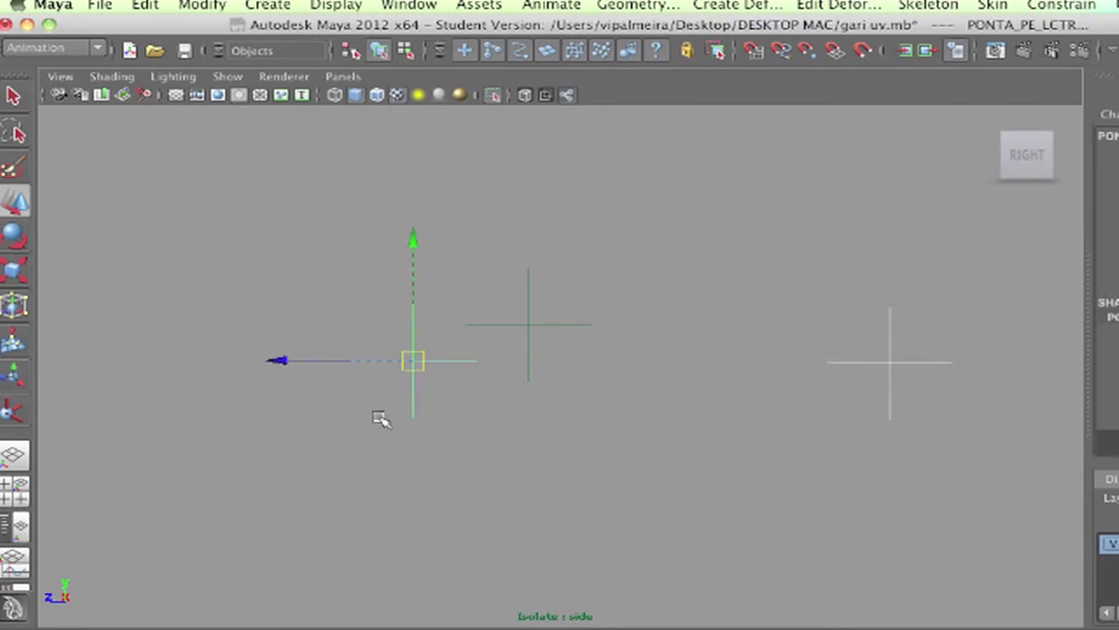
left_click(432, 432)
left_click(887, 370)
left_click(820, 422)
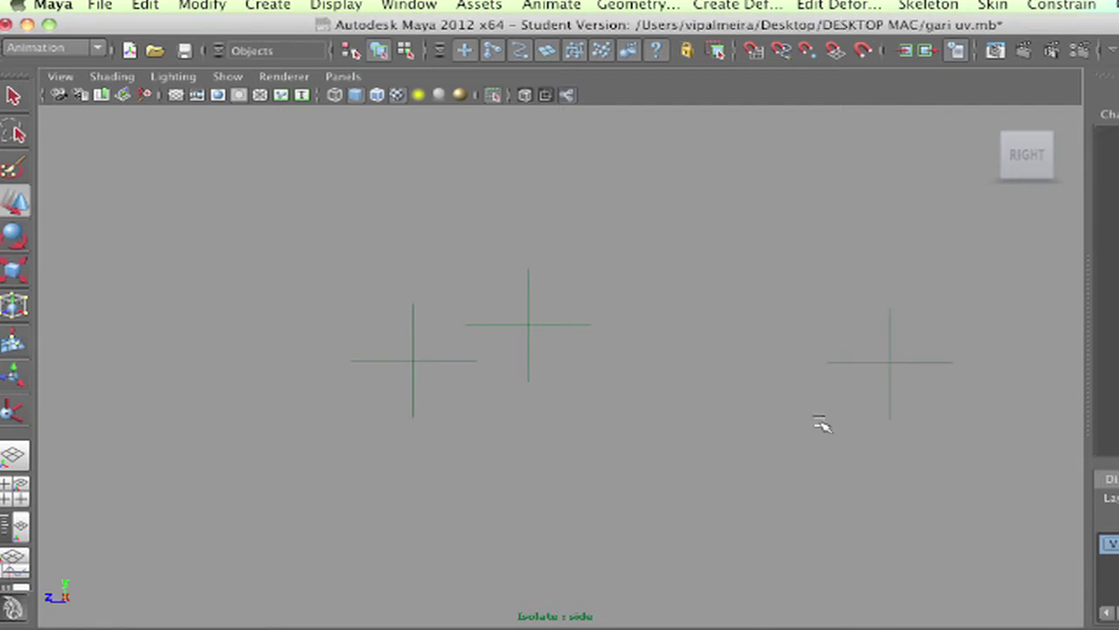
- Parent the two overlapping ball-joint locators under the toe-tip locator PONTA_PE_LCTR
left_click(464, 363)
left_click(568, 351)
left_click_drag(615, 273, 551, 352)
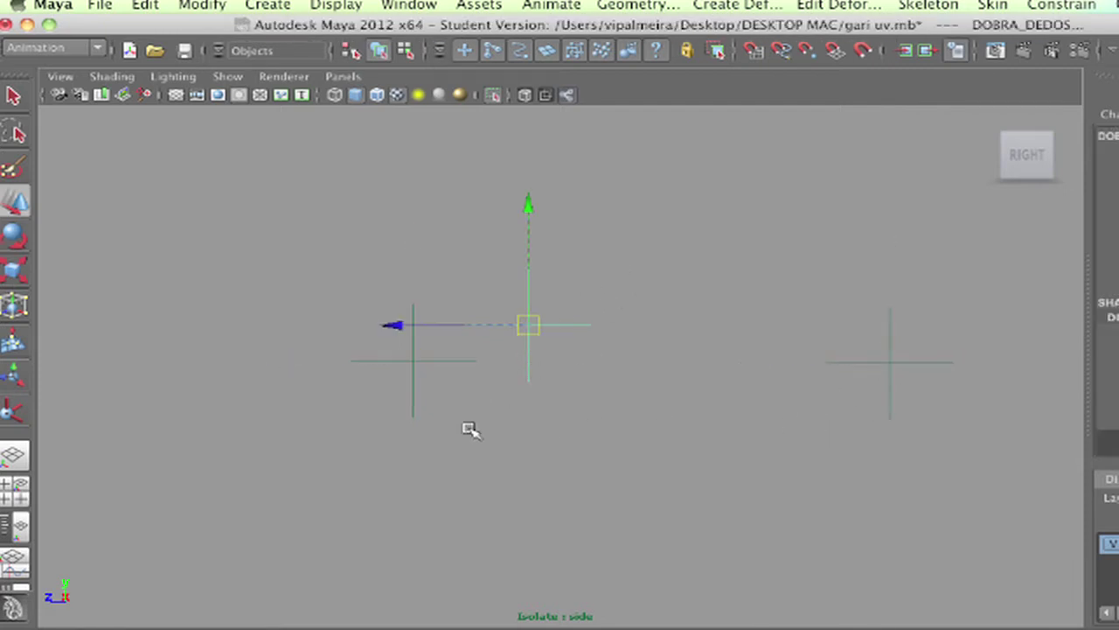
left_click_drag(477, 391, 367, 429, "shift")
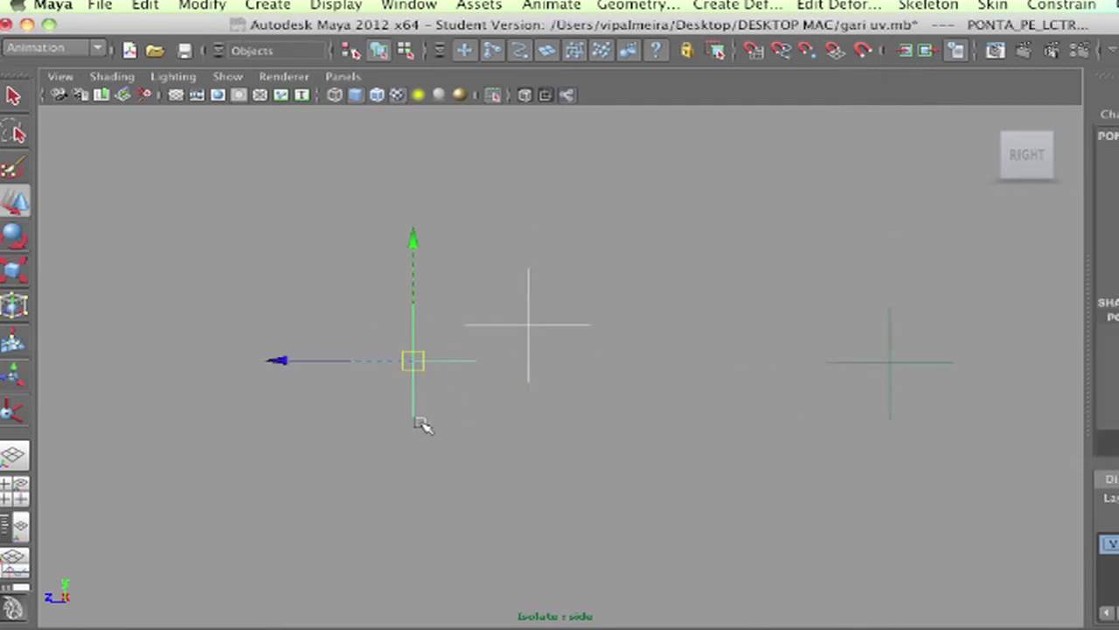
left_click(149, 7)
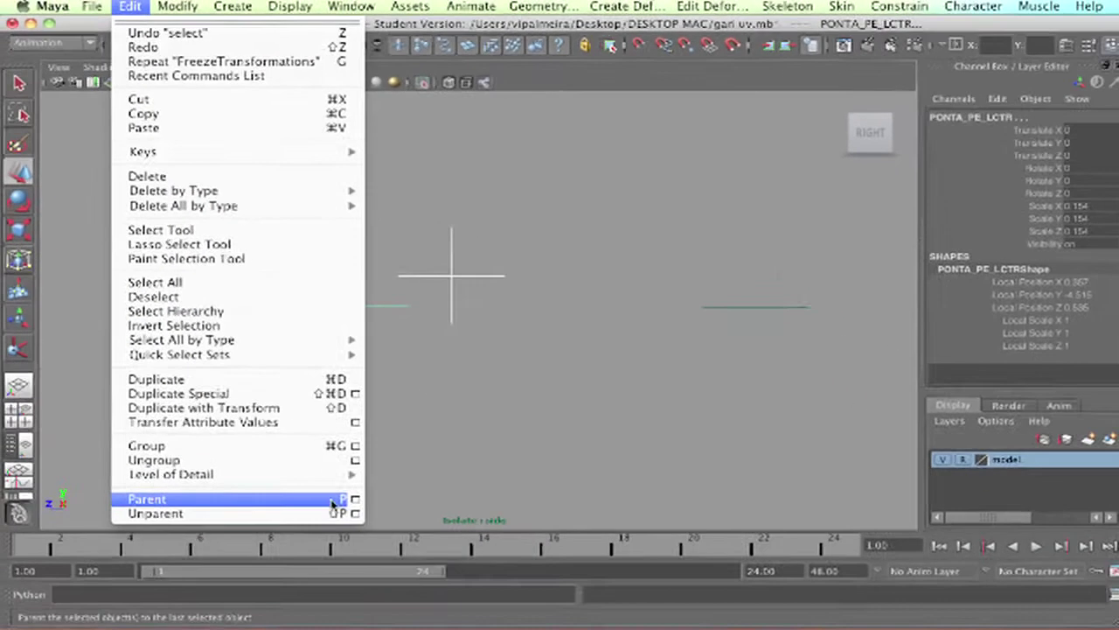
left_click(298, 498)
left_click(381, 323)
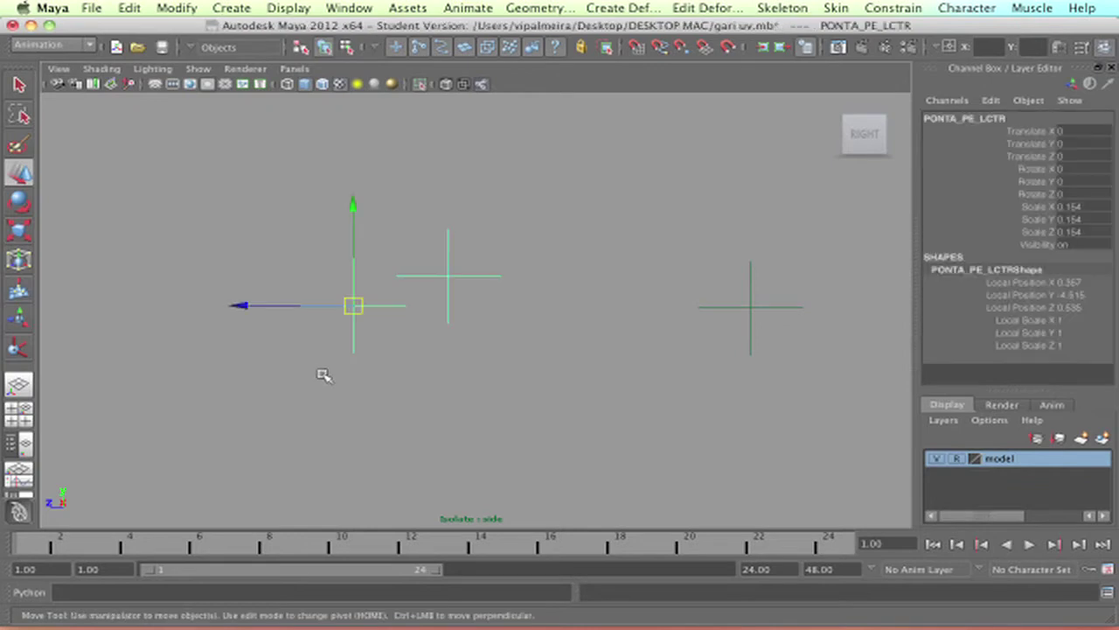
- Parent the toe-tip locator under the heel locator BASE_PE_LCTR
left_click_drag(835, 329, 715, 384)
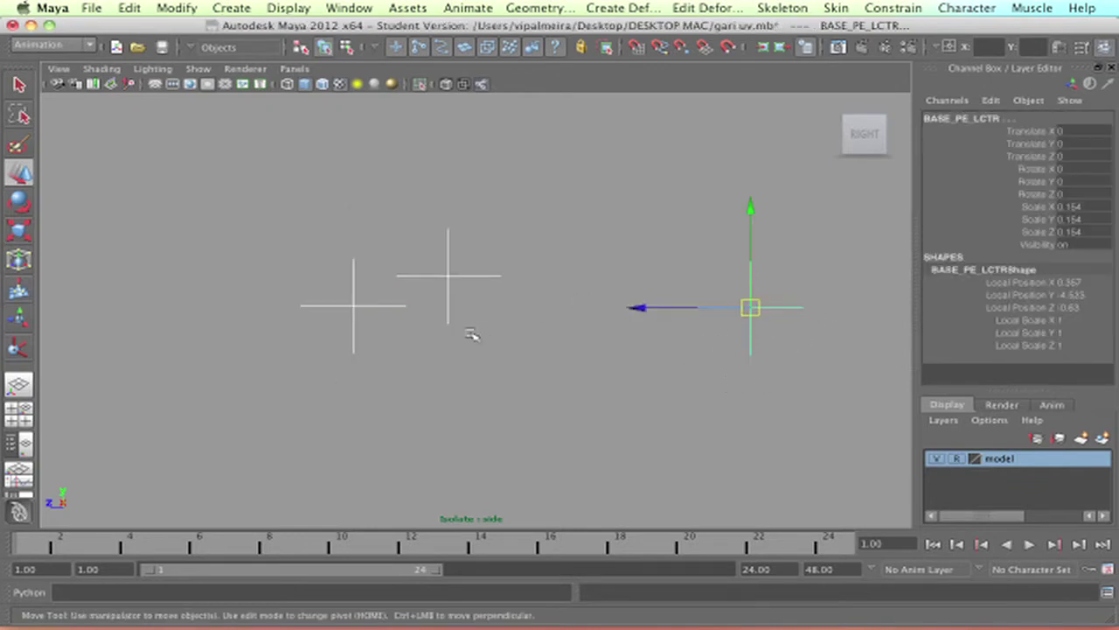
left_click_drag(392, 343, 308, 383)
left_click_drag(799, 330, 711, 369)
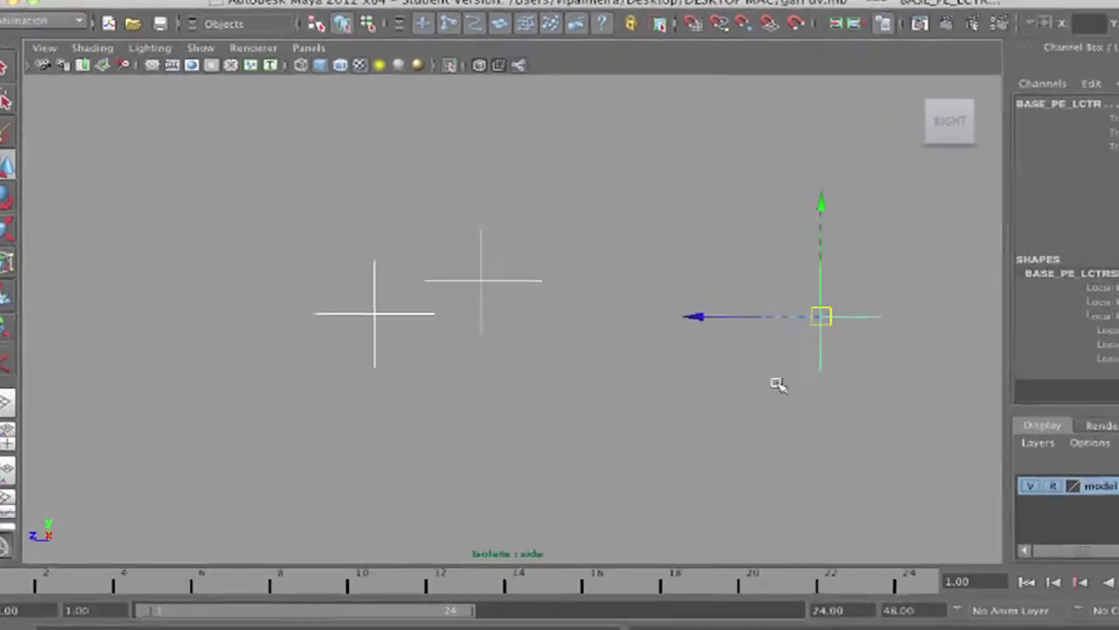
key("p")
left_click(522, 400)
- Test the locator hierarchy by moving the heel locator and moving and rotating the toe-tip locator, undoing each change
mouse_move(925, 316)
left_mouse_down()
mouse_move(908, 344)
mouse_move(856, 248)
mouse_move(928, 302)
left_mouse_up()
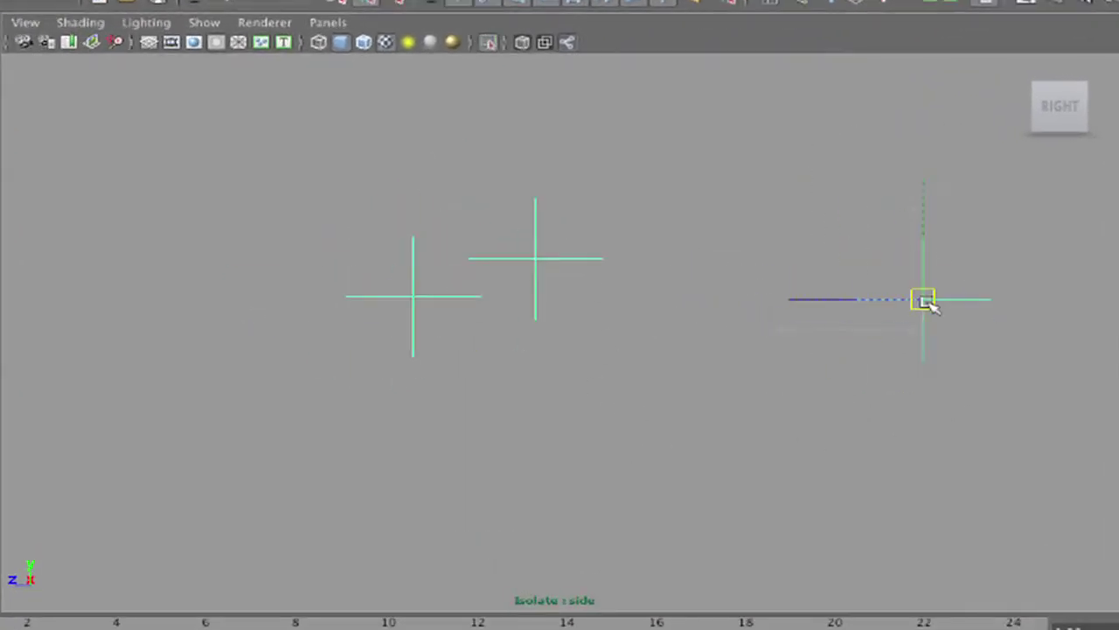
key("ctrl+z")
left_click(426, 379)
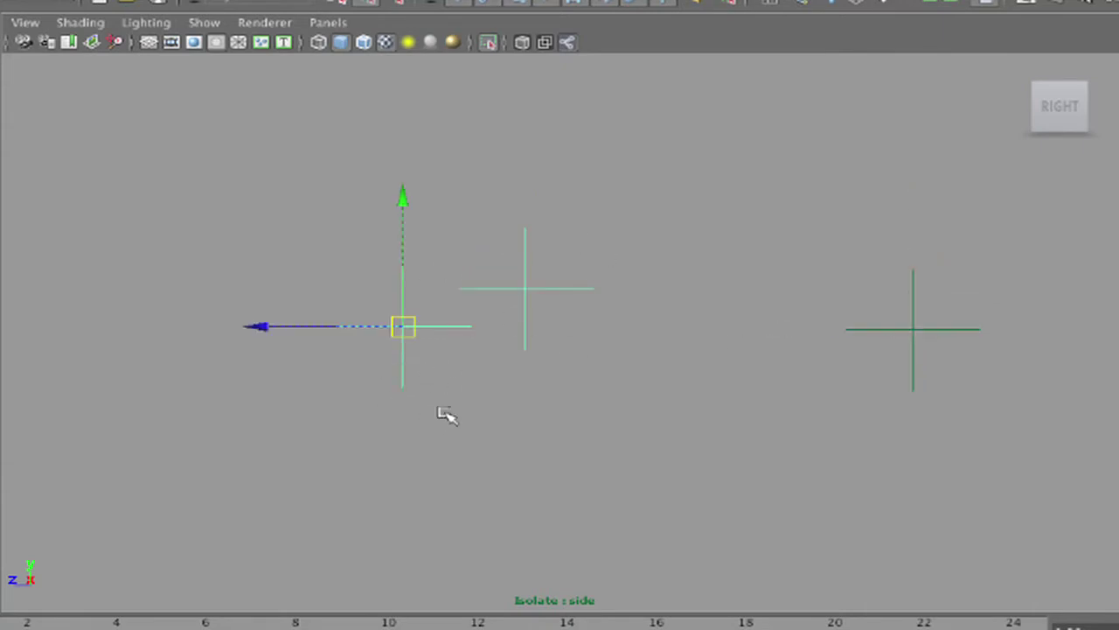
left_click_drag(407, 331, 455, 307)
key("ctrl+z")
key("e")
left_click_drag(527, 195, 507, 170)
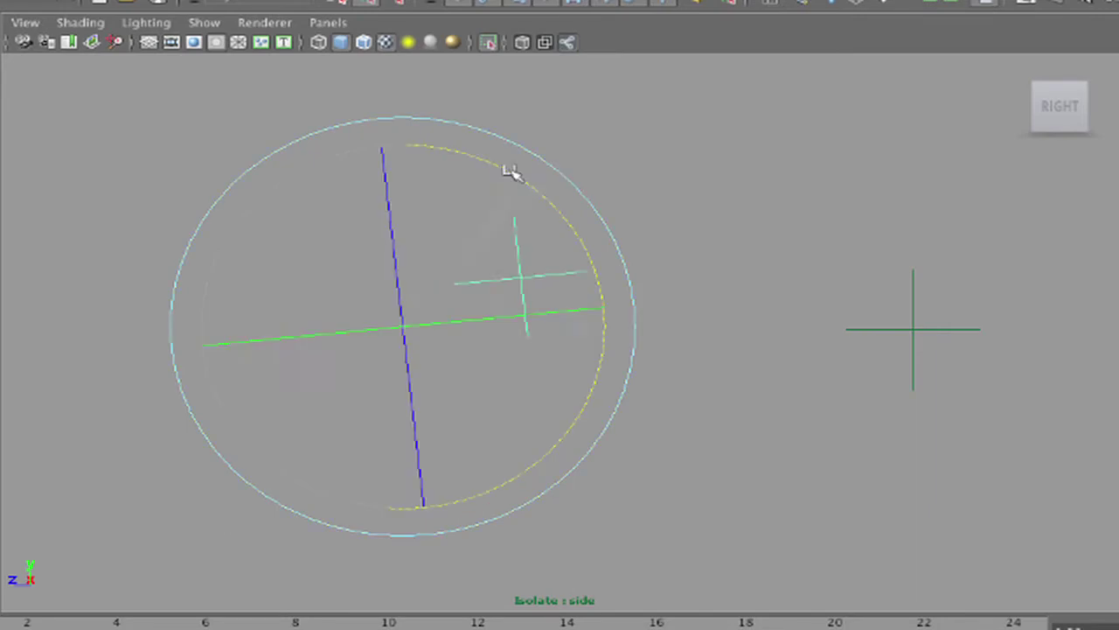
key("ctrl+z")
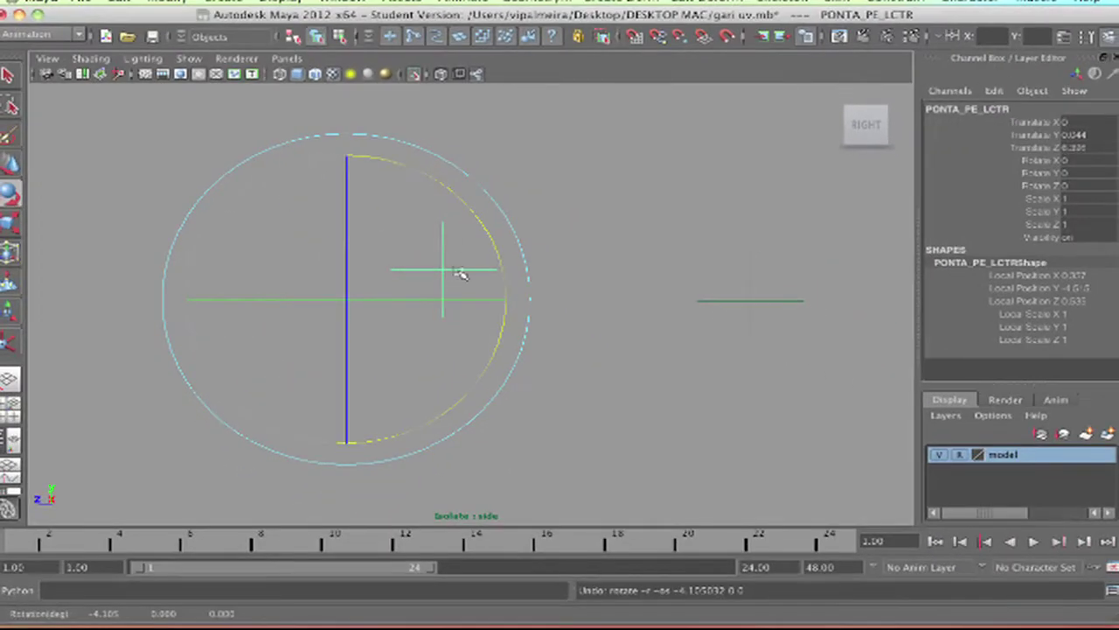
- Clear the locator selection and turn off isolation to show the whole leg in the side view
left_click(604, 232)
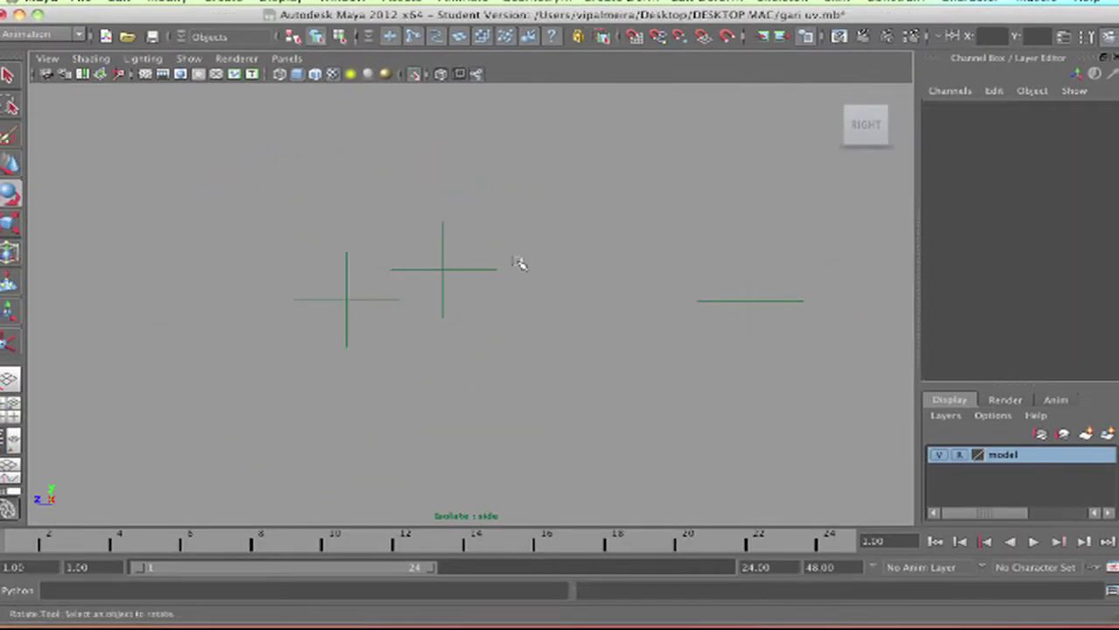
left_click_drag(465, 253, 467, 294)
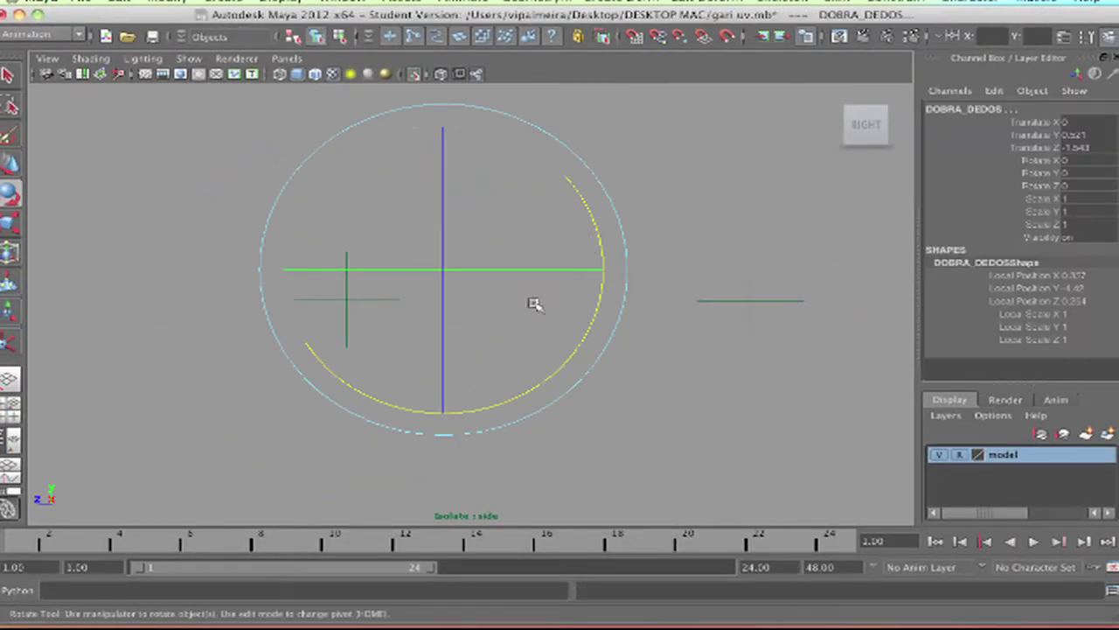
left_click(691, 381)
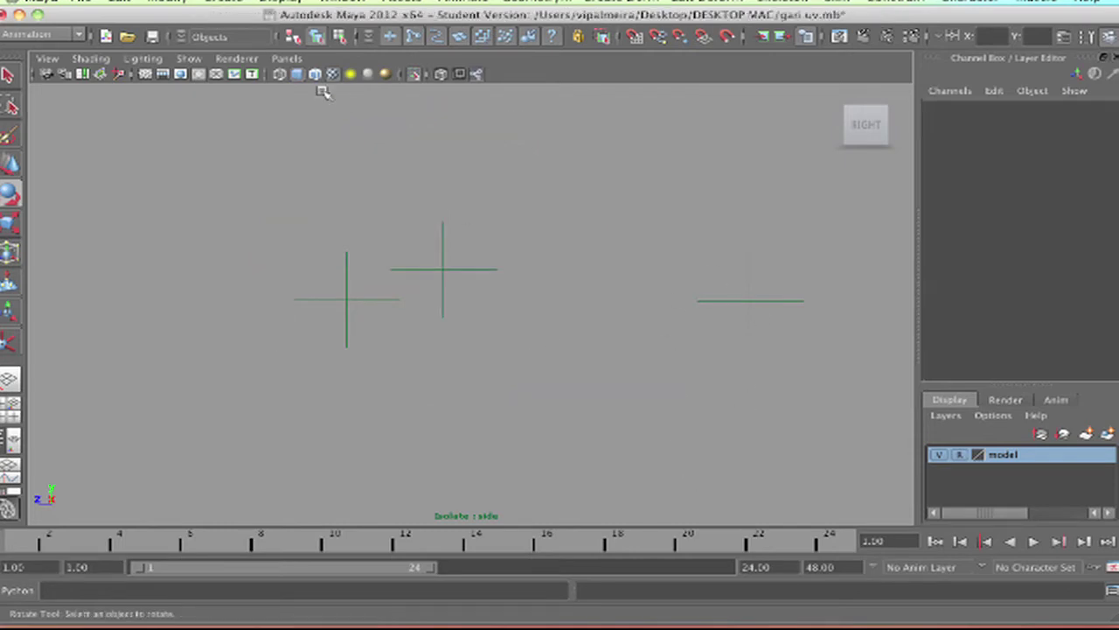
left_click(416, 73)
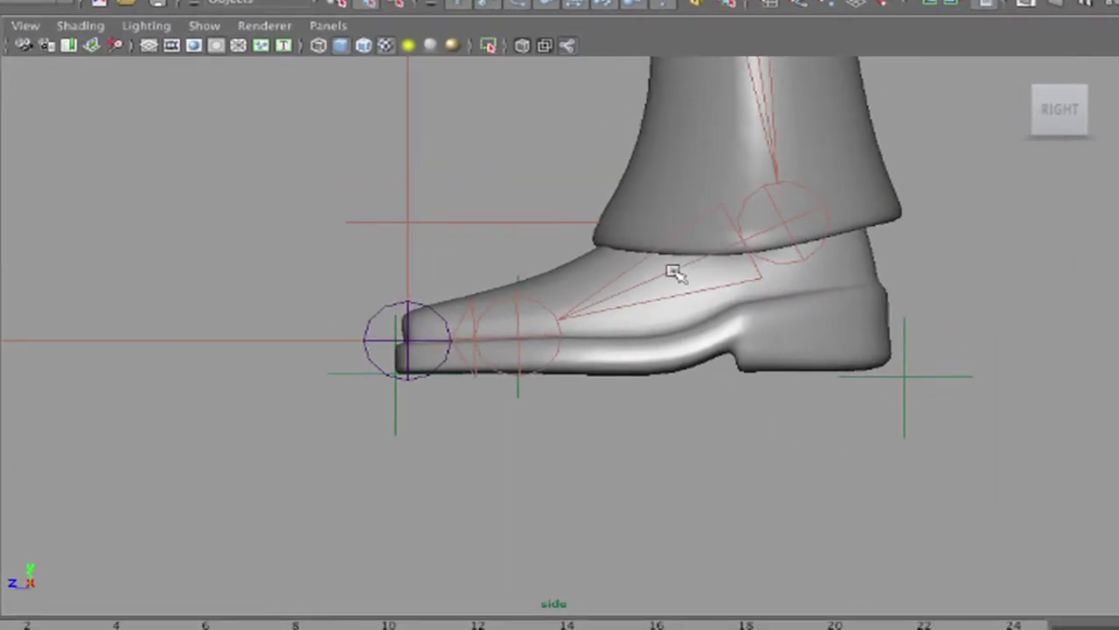
- Try deleting the leg's two IK handles and undo the deletions
left_click_drag(501, 206, 415, 256)
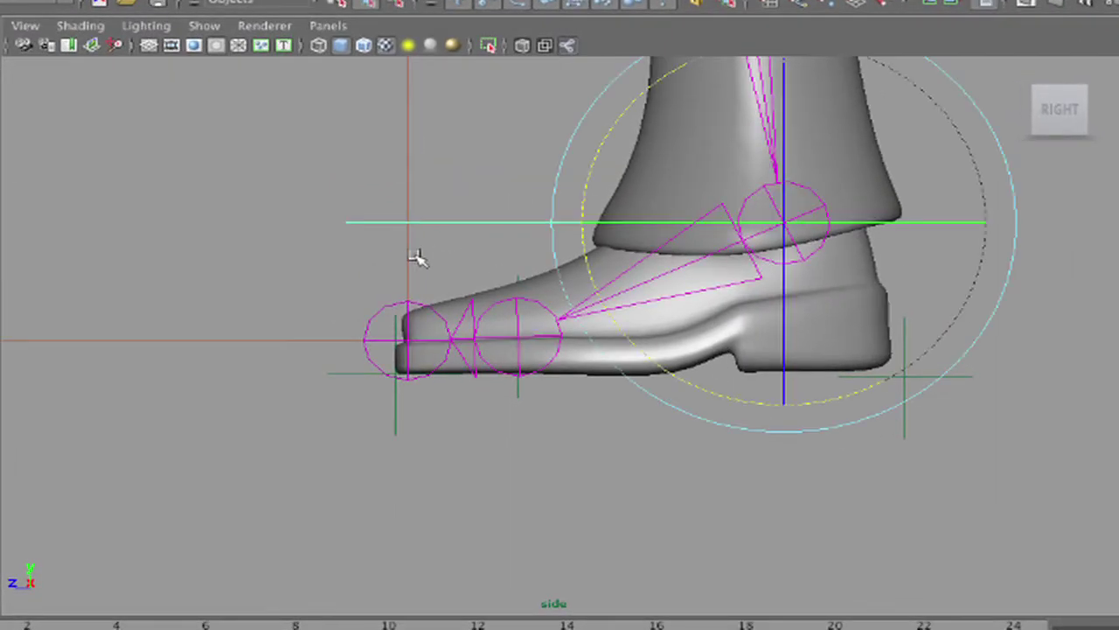
scroll(470, 237, "down", 8)
scroll(687, 275, "up", 4)
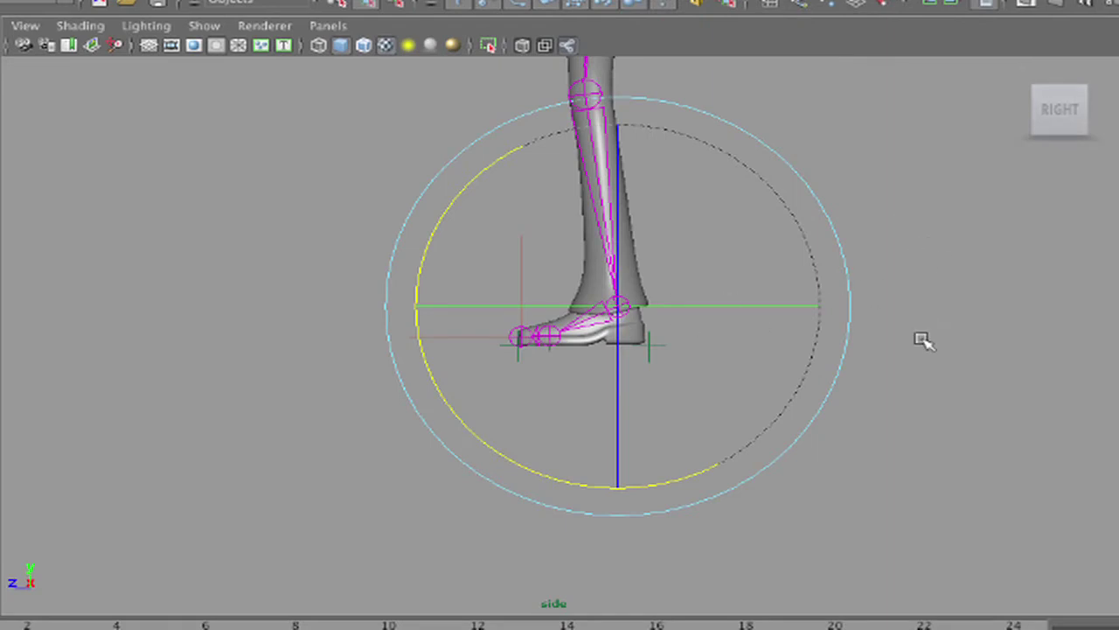
left_click(522, 252)
left_click(522, 259)
key("Delete")
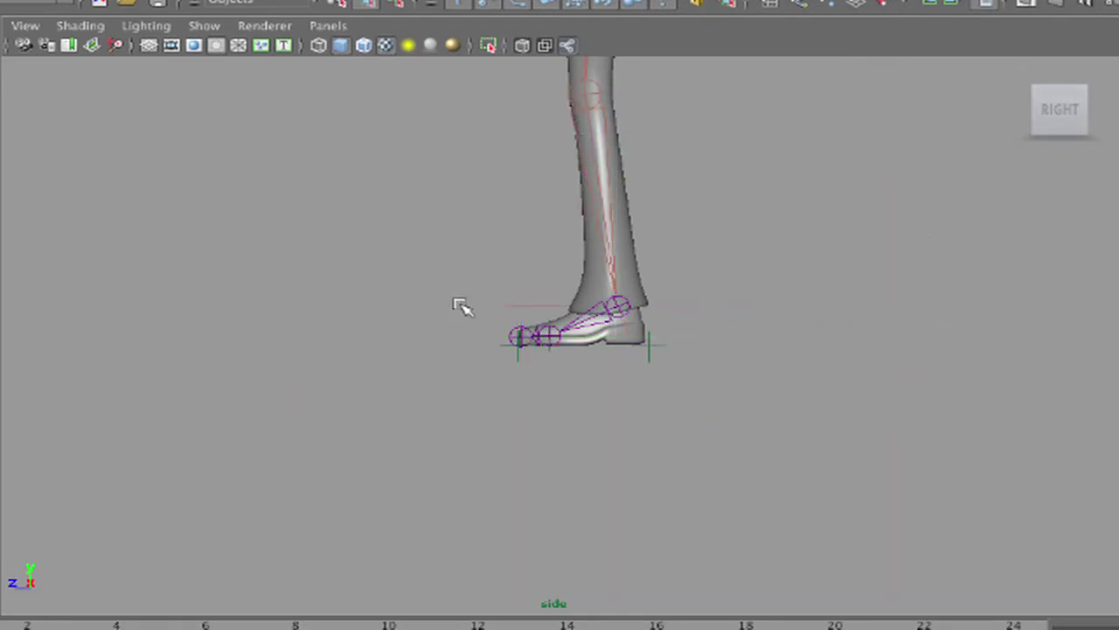
left_click(516, 303)
key("Delete")
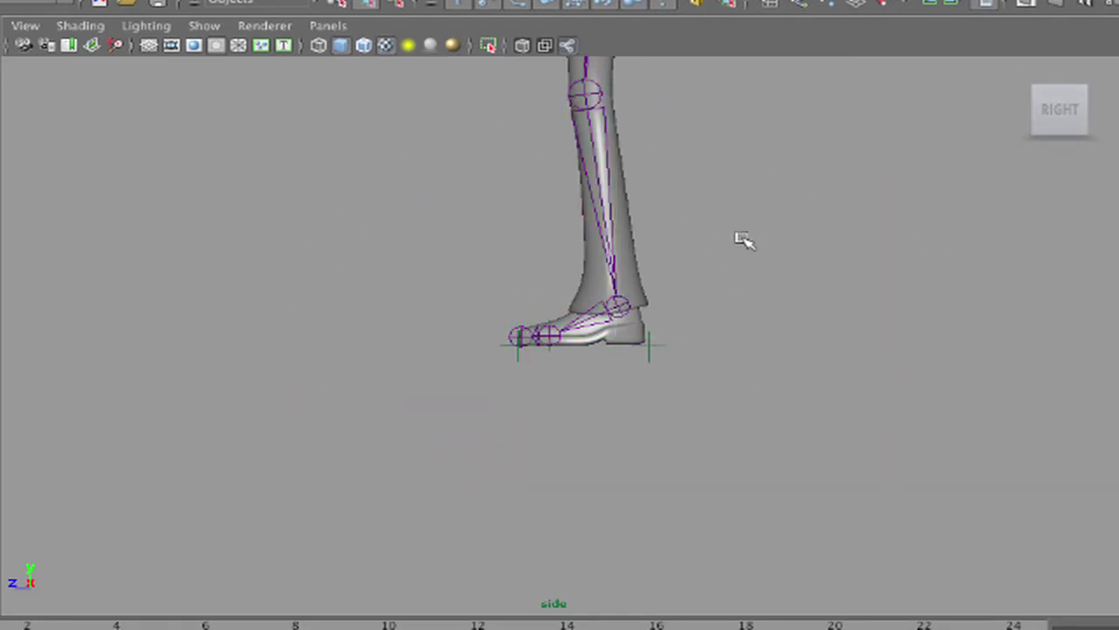
key("z")
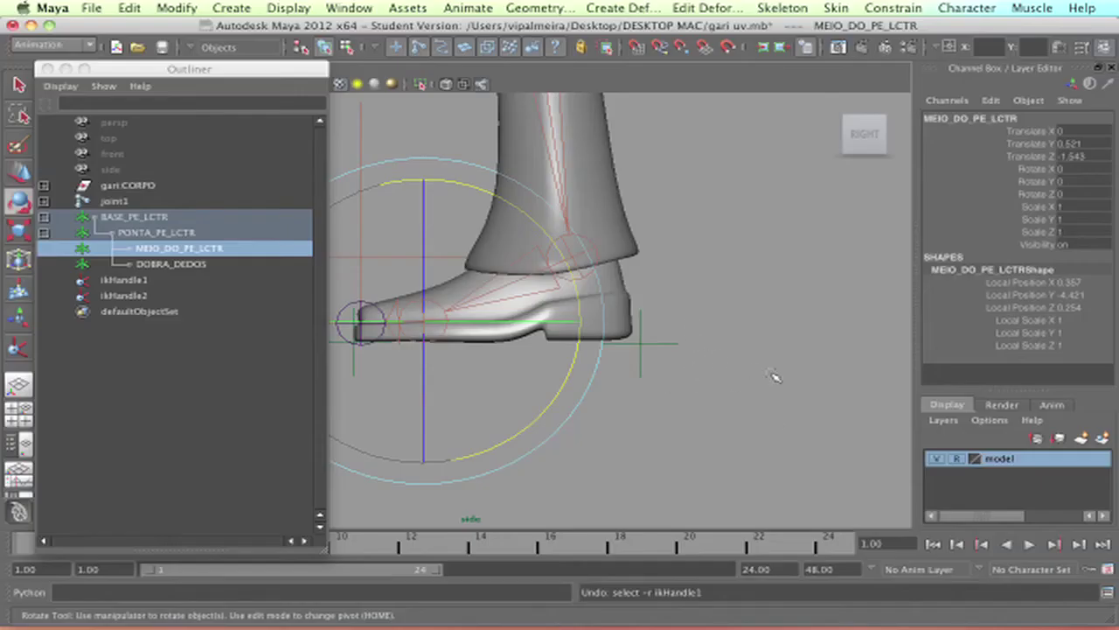
- Test the leg's bending by raising ikHandle1 at the ankle, and undo the move
left_click(748, 273)
middle_click_drag(577, 329, 693, 348, "alt")
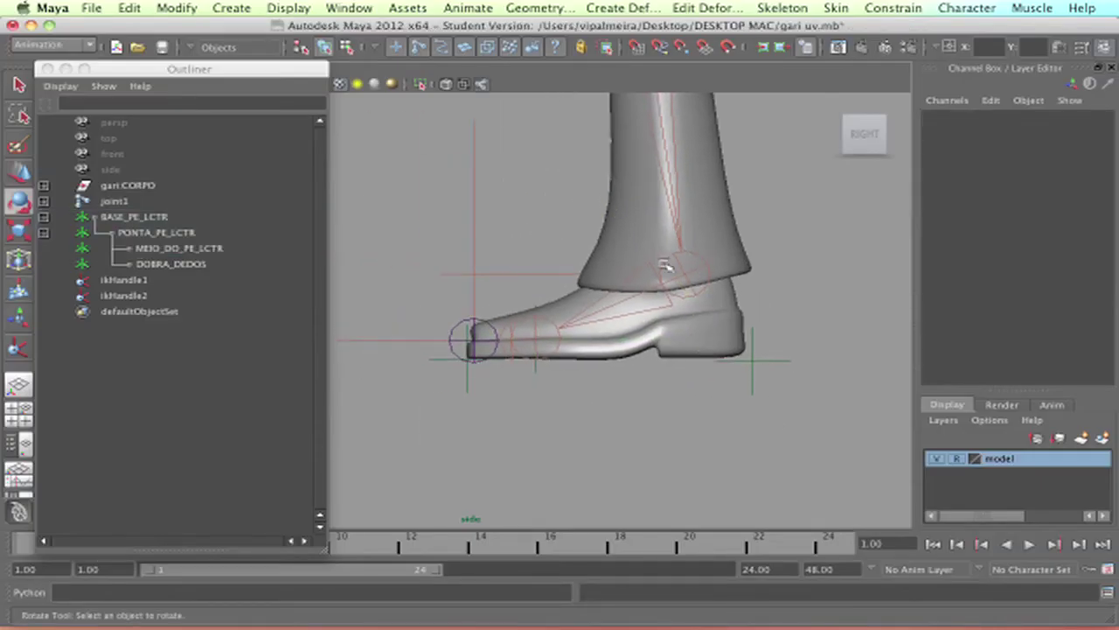
left_click(558, 272)
key("w")
left_click_drag(686, 276, 697, 226)
key("z")
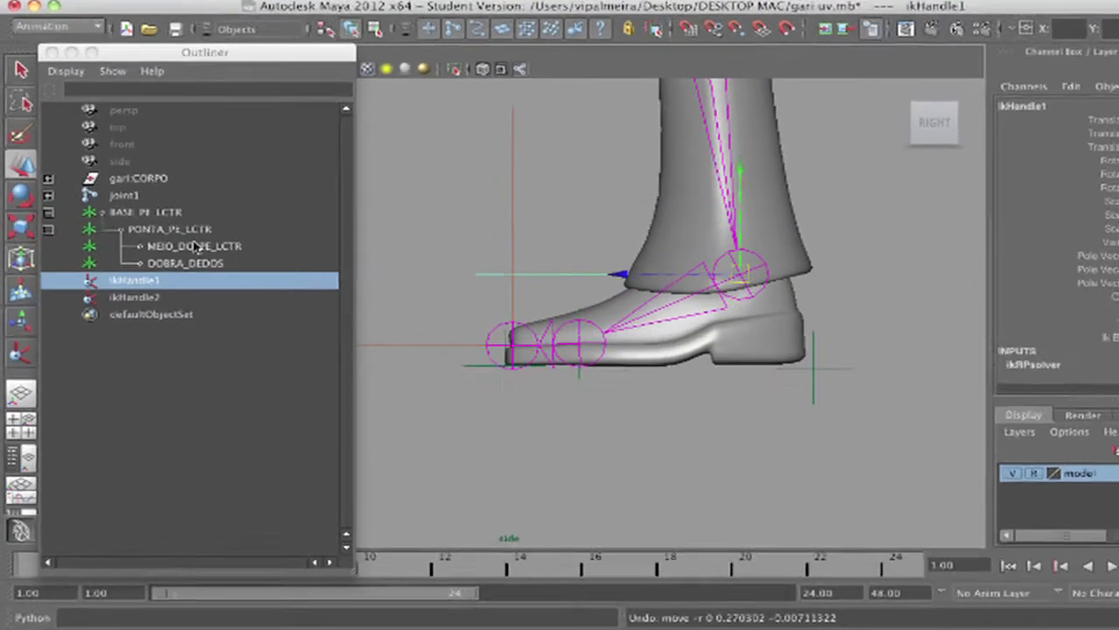
- Compare MEIO_DO_PE_LCTR with ikHandle1, try rotating the ankle IK handle and undo the rotation
left_click(179, 248)
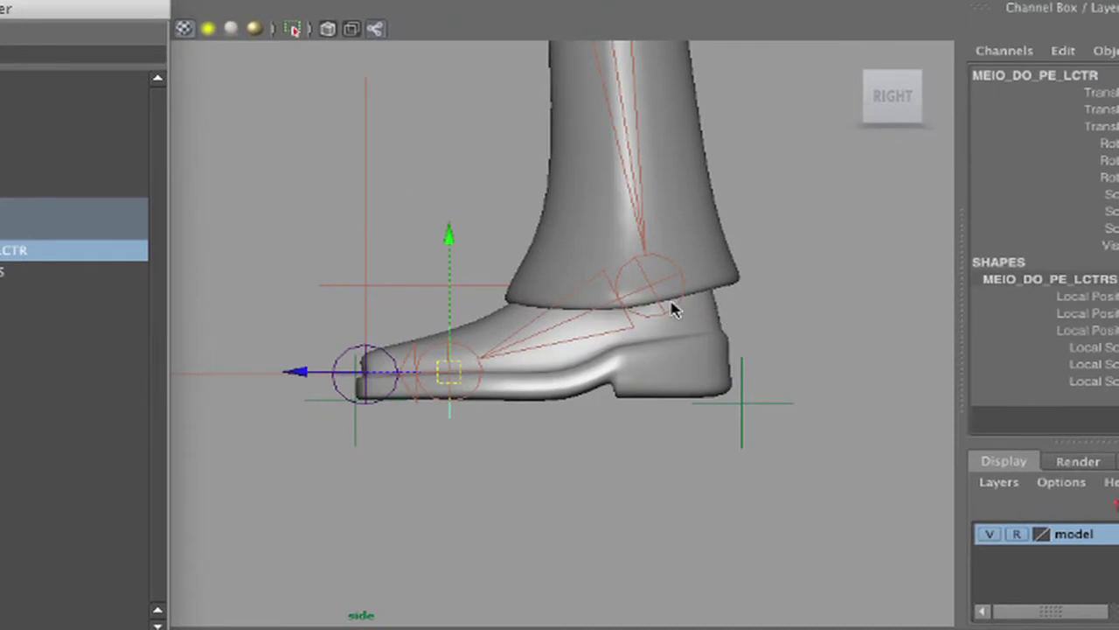
left_click(493, 291)
key("e")
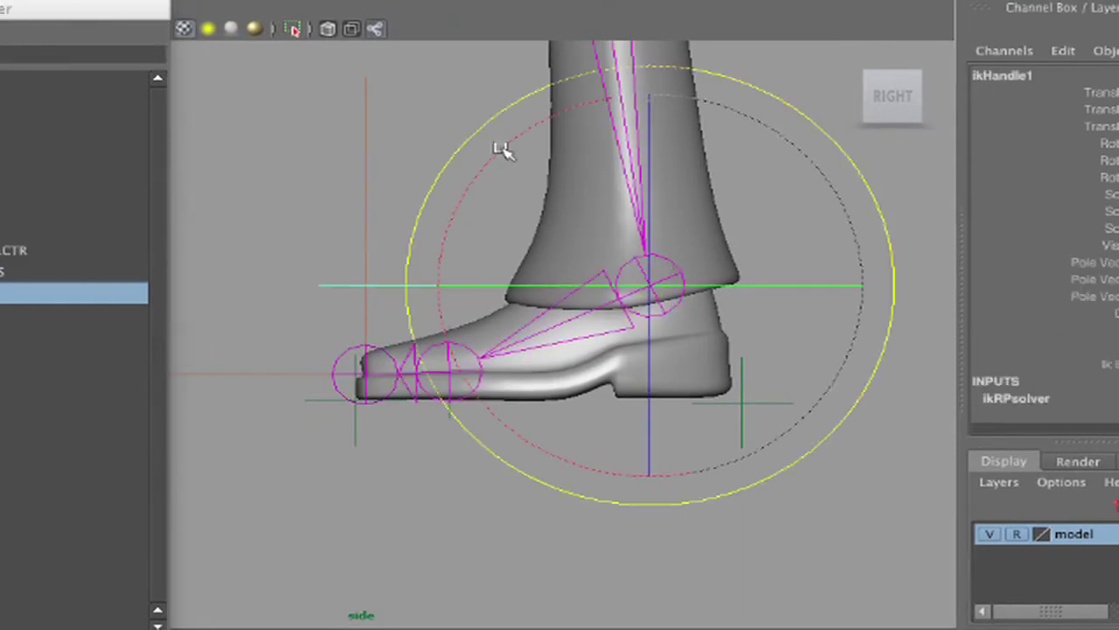
left_click_drag(498, 147, 533, 150)
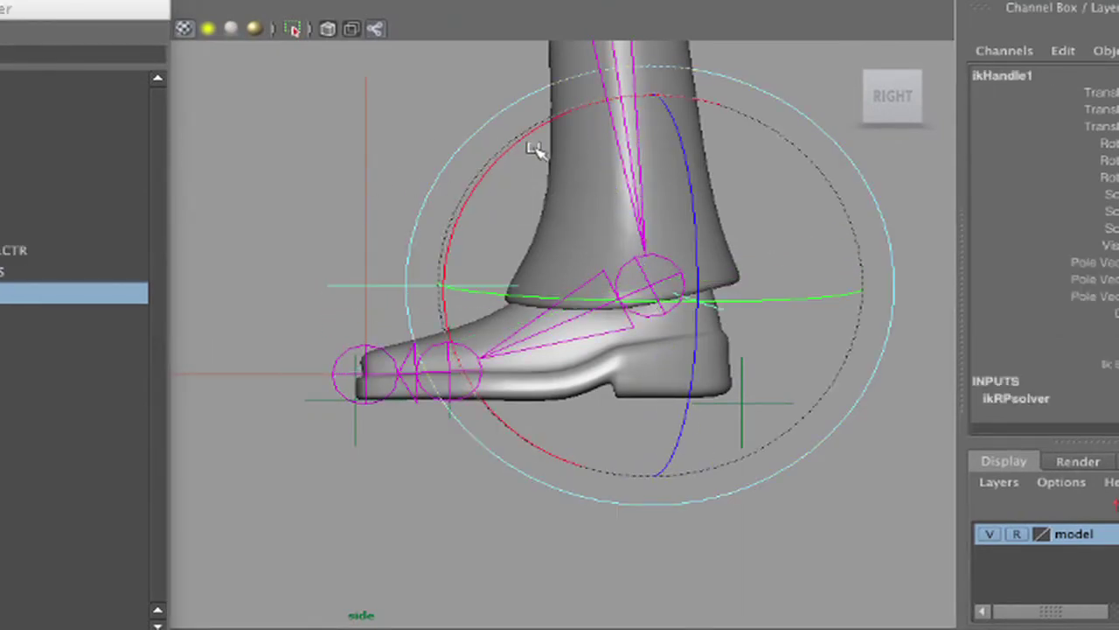
key("z")
key("z")
- Try moving the ankle IK handle up and forward from its position, and undo the move
left_click(415, 527)
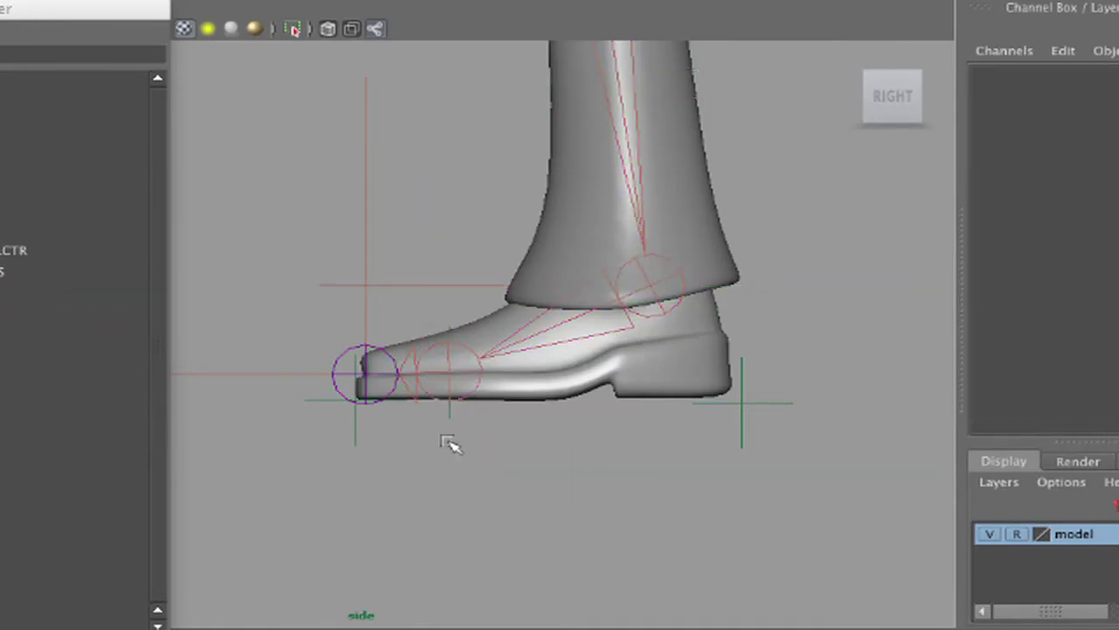
left_click(447, 415)
left_click(794, 277)
left_click(455, 281)
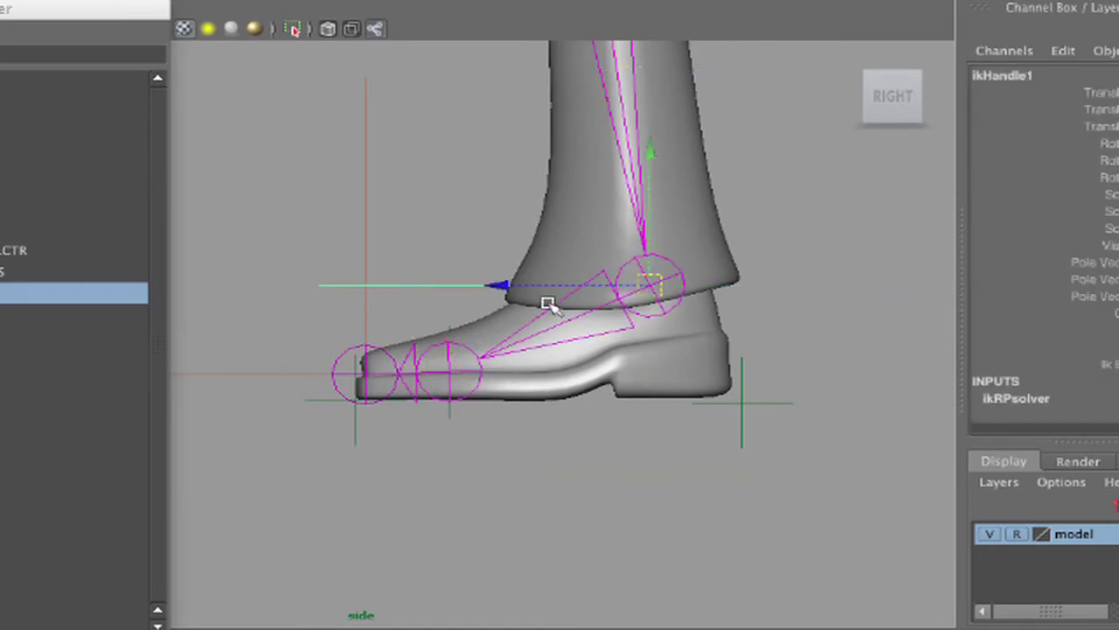
left_click_drag(654, 288, 514, 147)
key("z")
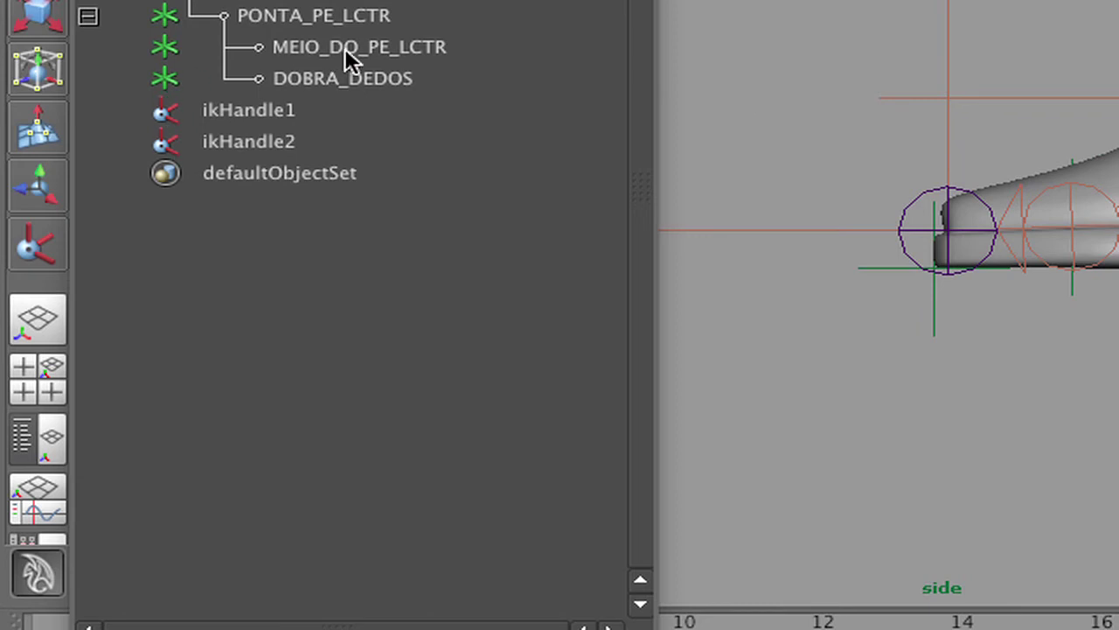
- Parent-constrain ikHandle1 to MEIO_DO_PE_LCTR with Maintain offset on and all translate and rotate axes constrained
left_click(345, 48)
middle_click_drag(270, 52, 255, 115)
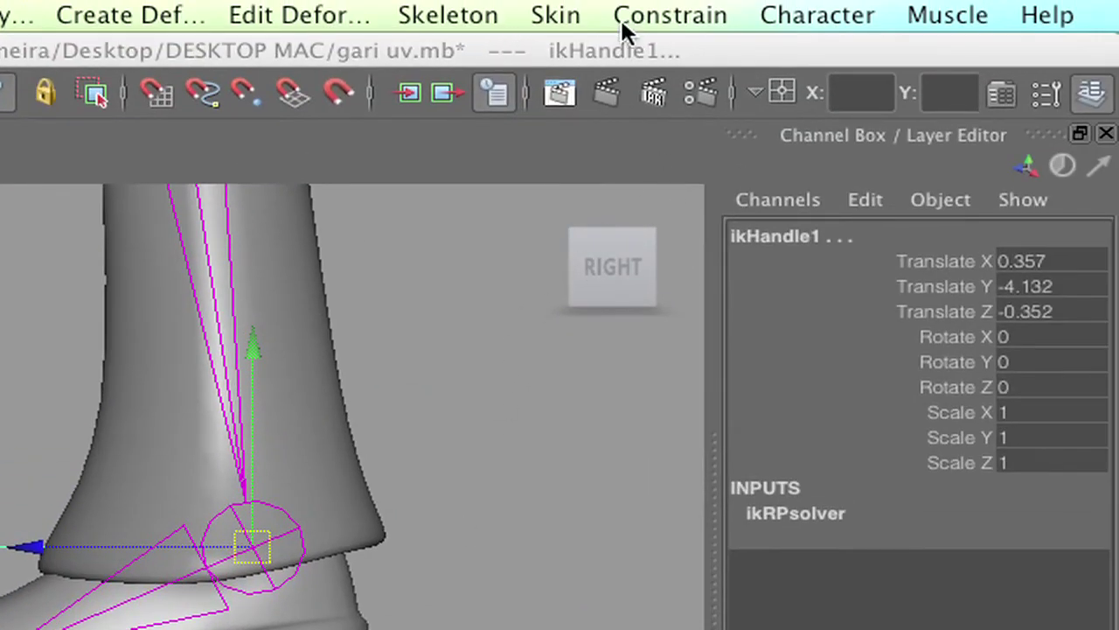
left_click(670, 21)
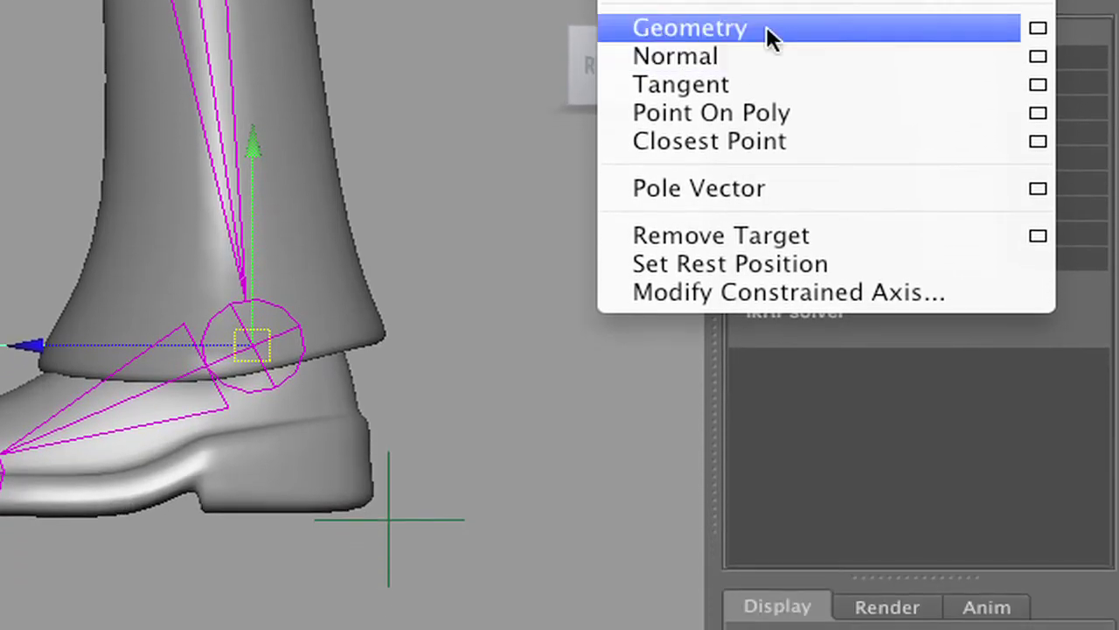
left_click(1036, 3)
left_click_drag(531, 54, 368, 15)
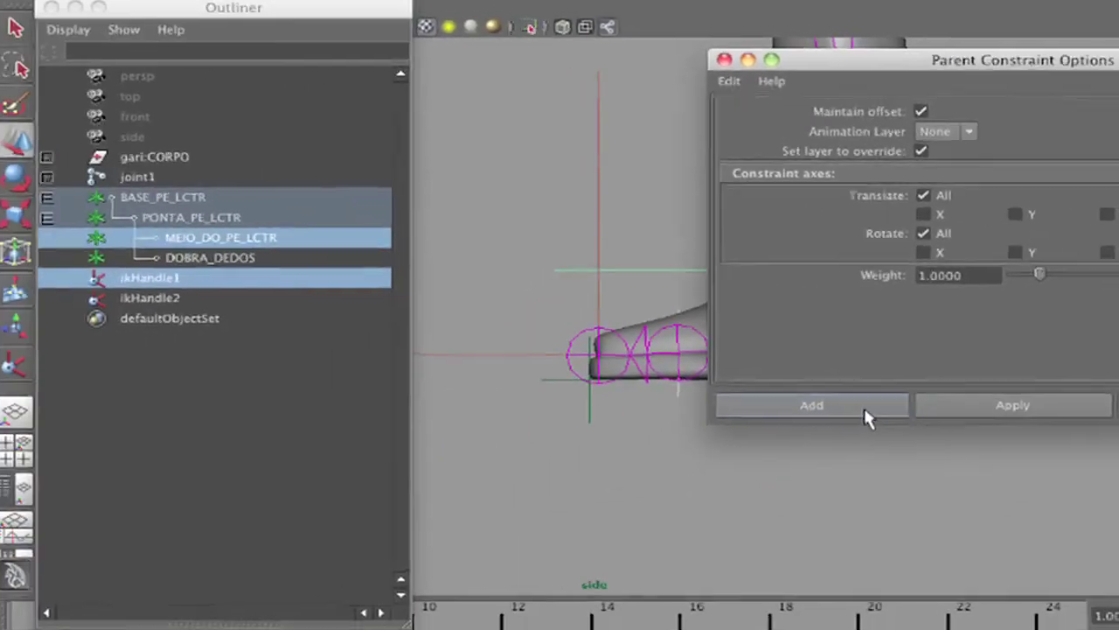
left_click(236, 559)
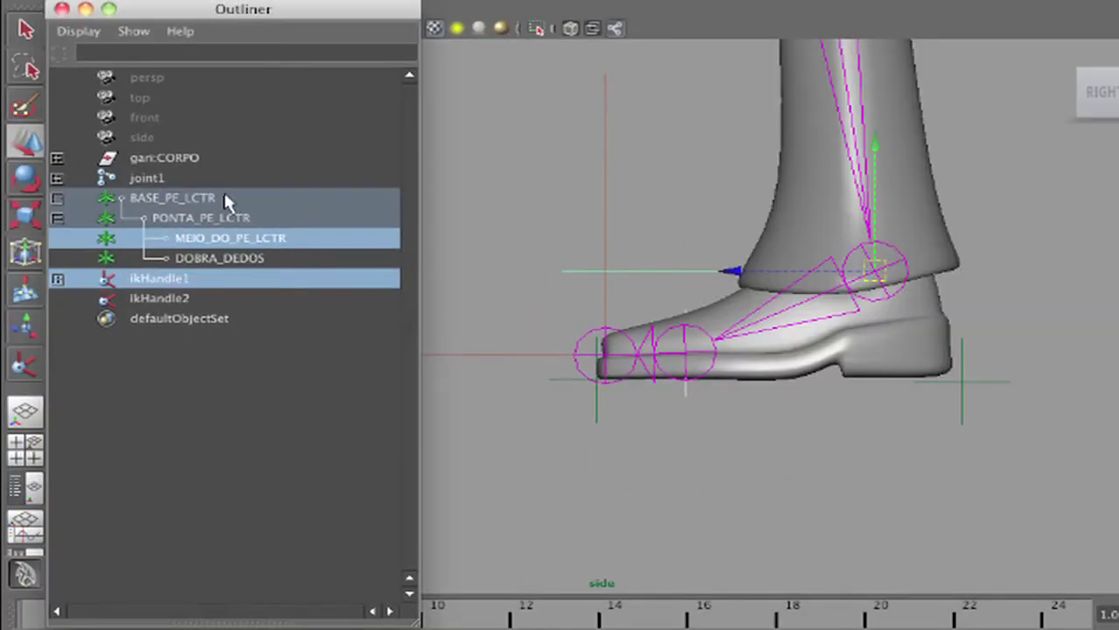
- Test the ankle constraint by moving MEIO_DO_PE_LCTR, and undo the move
left_click(235, 240)
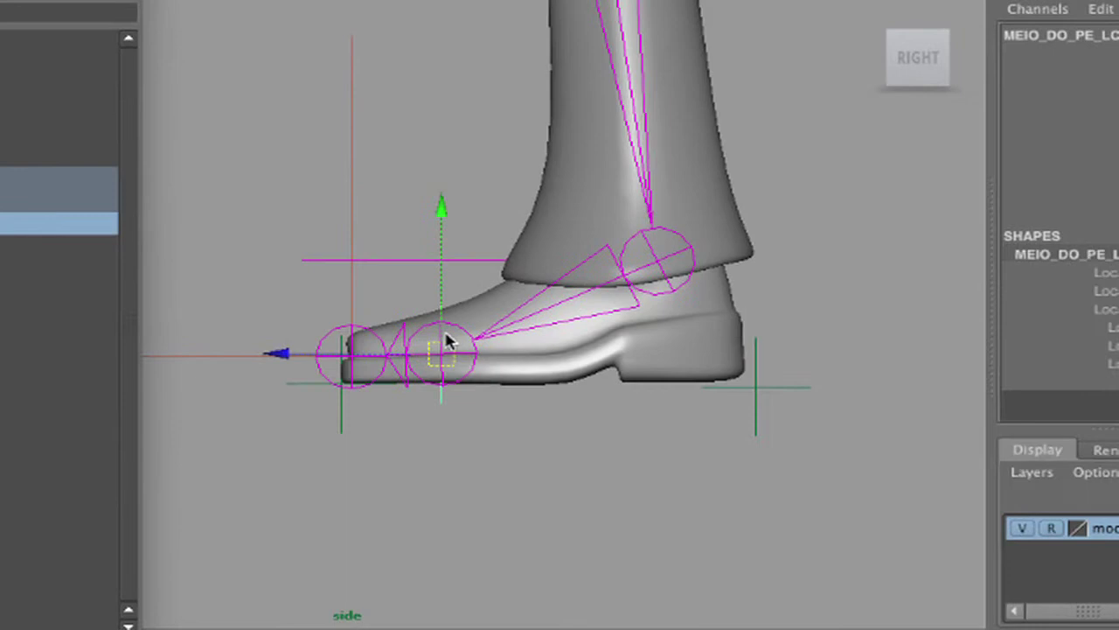
left_click_drag(446, 341, 543, 307)
key("ctrl+z")
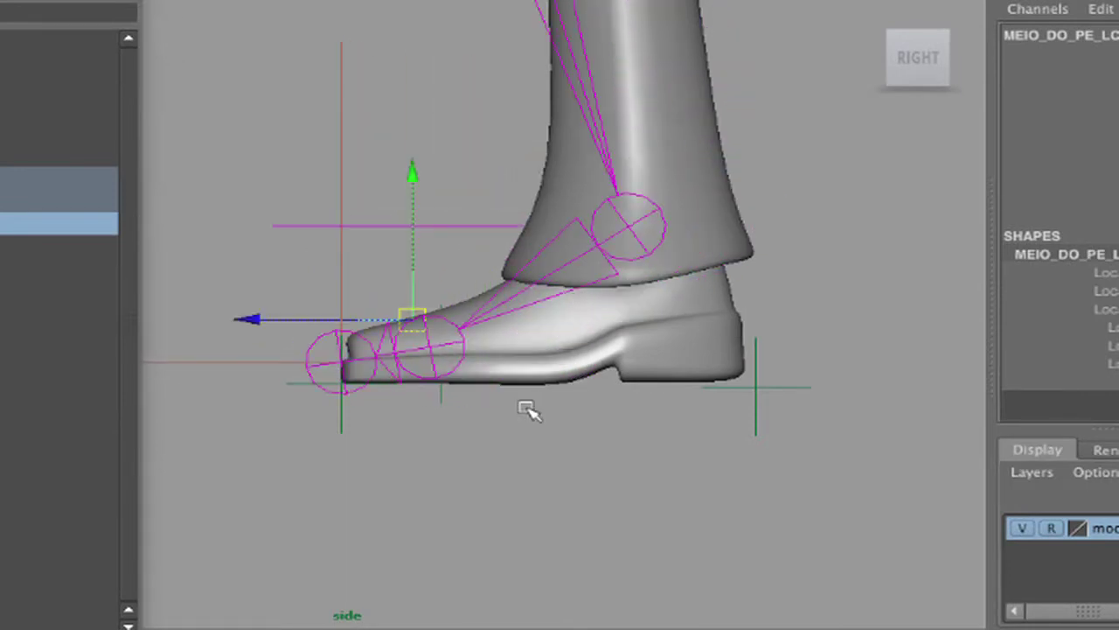
key("ctrl+z")
- Test the heel lift by rotating MEIO_DO_PE_LCTR around the ball of the foot, and undo each rotation
key("e")
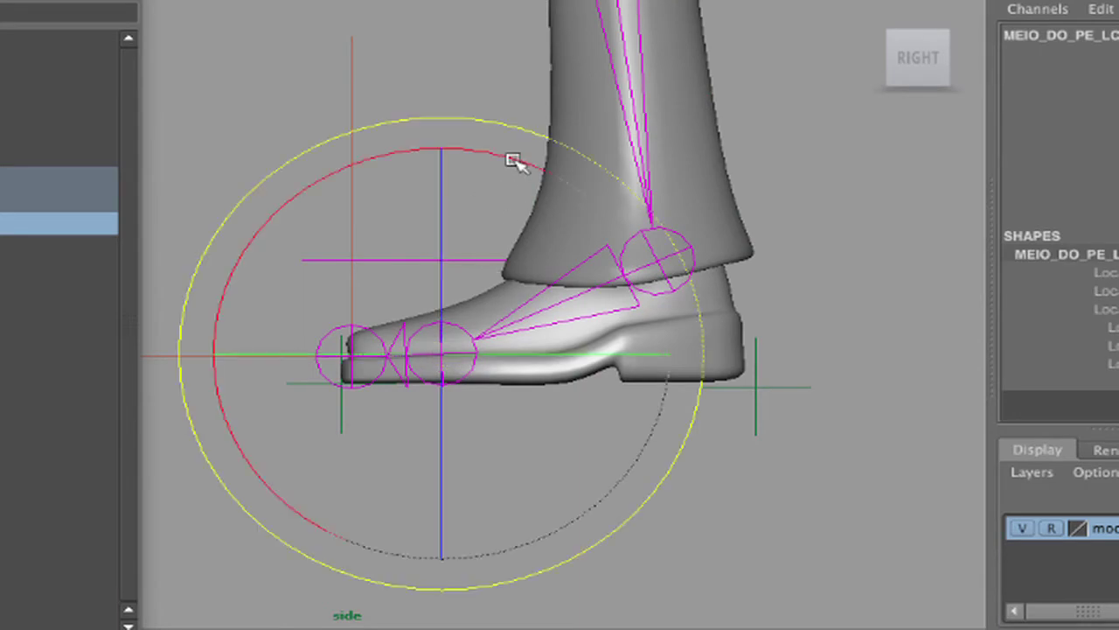
left_click_drag(514, 160, 448, 150)
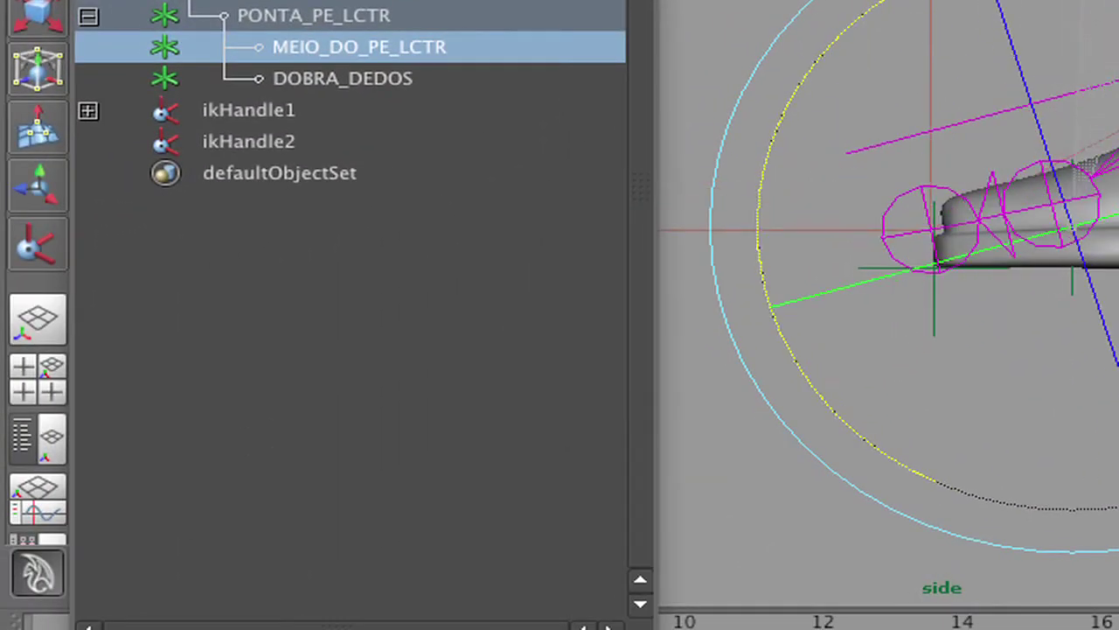
left_click_drag(991, 1, 1062, 2)
key("ctrl+z")
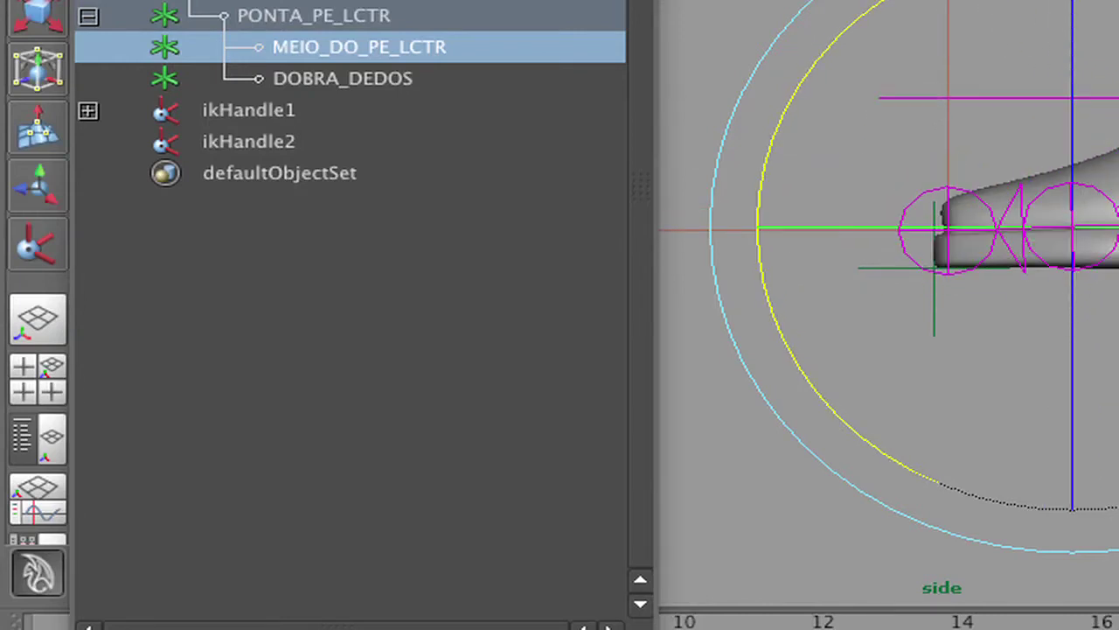
left_click_drag(1062, 2, 942, 2)
key("ctrl+z")
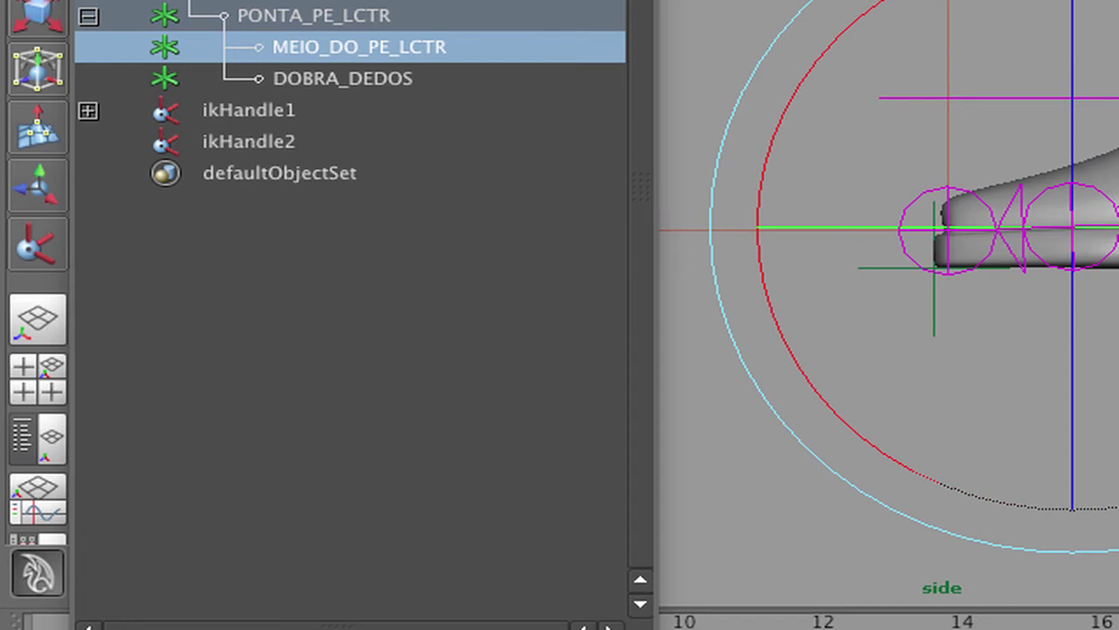
key("ctrl+z")
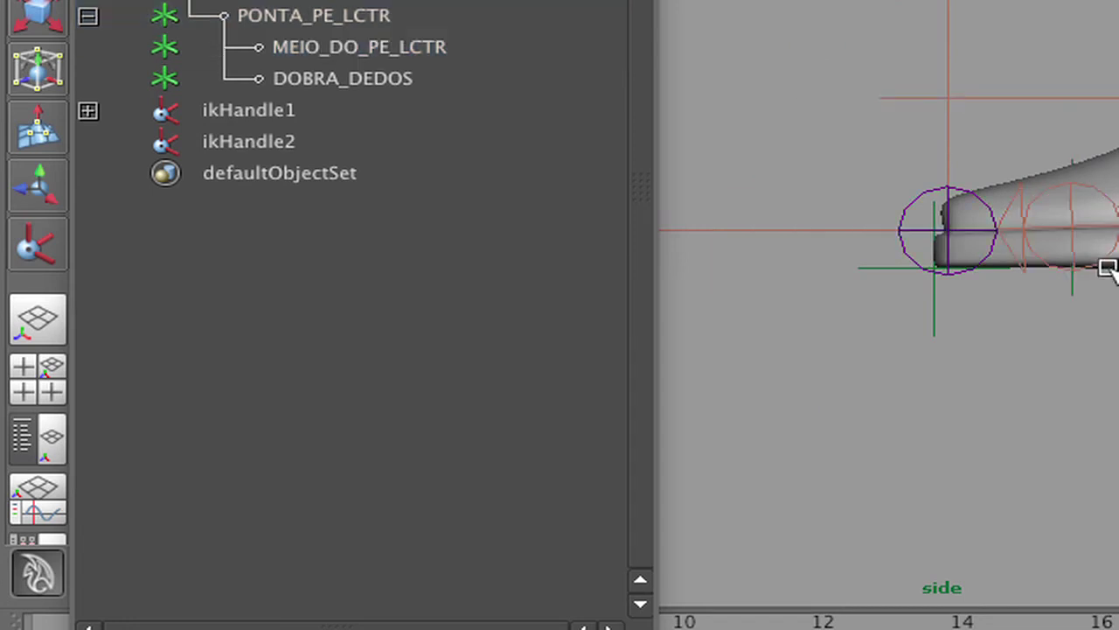
left_click(362, 48)
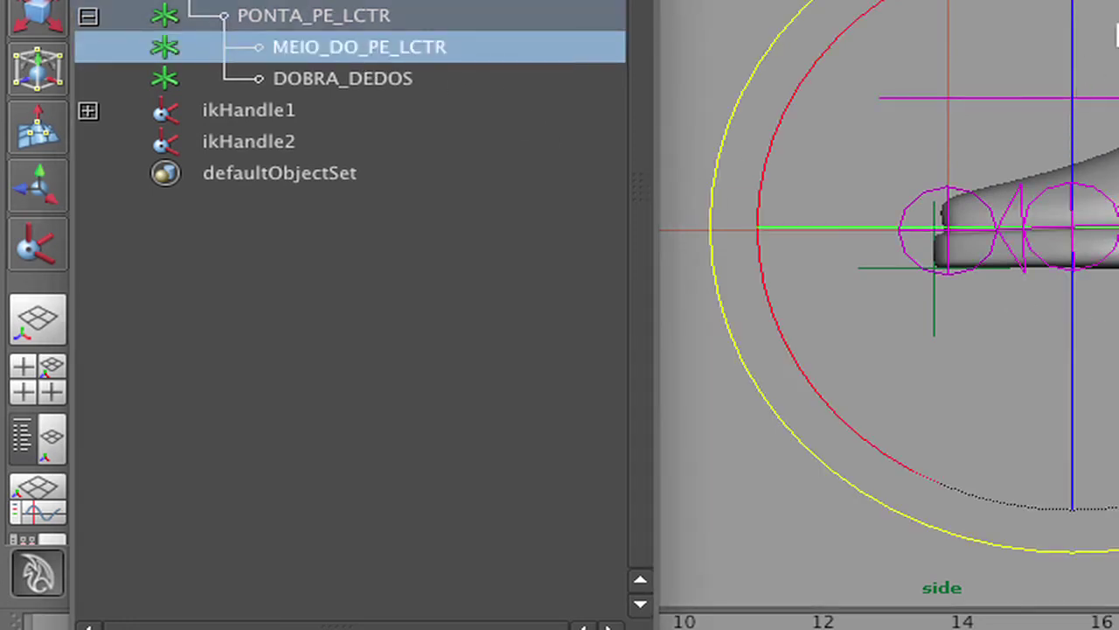
left_click_drag(1062, 2, 972, 2)
key("ctrl+z")
key("ctrl+z")
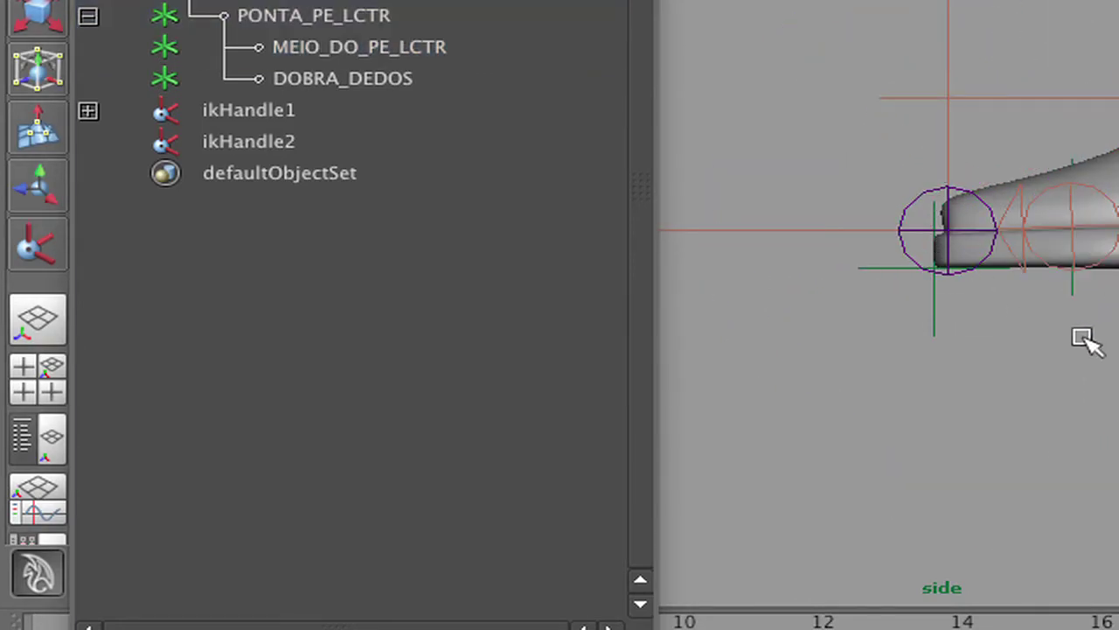
- Parent-constrain ikHandle2 at the toe tip to the DOBRA_DEDOS locator
left_click(780, 225)
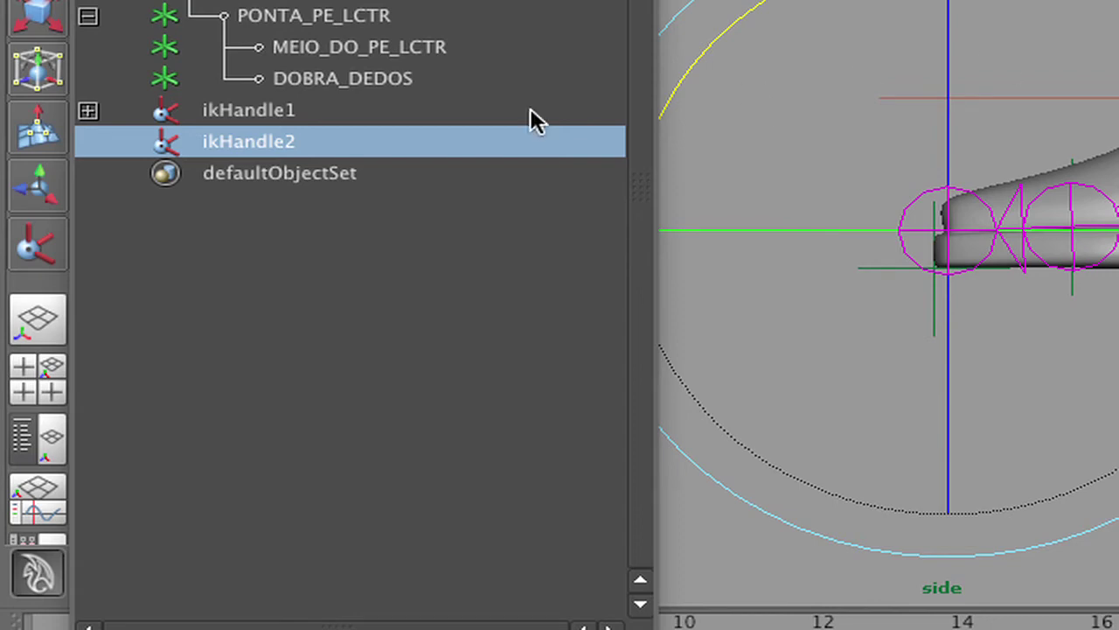
left_click(336, 70)
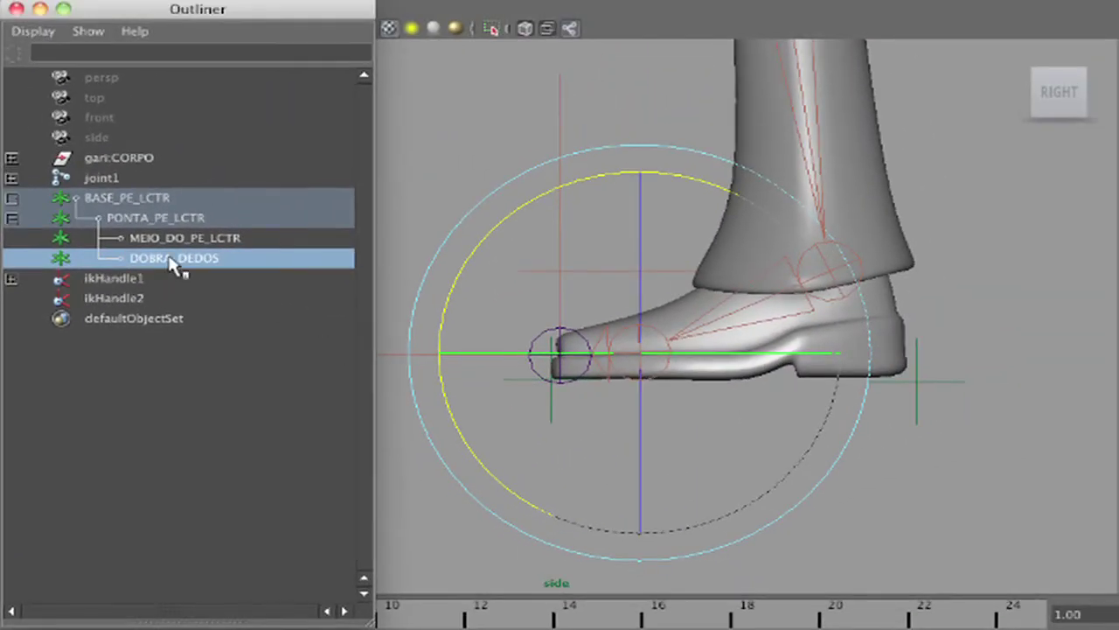
left_click(123, 299, "ctrl")
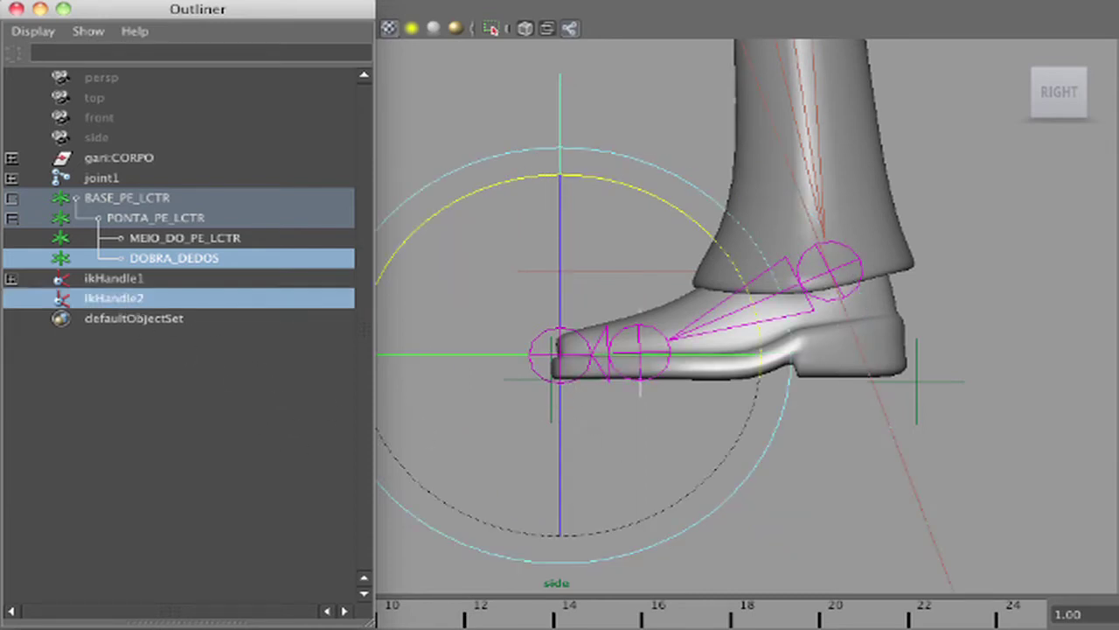
left_click(1015, 0)
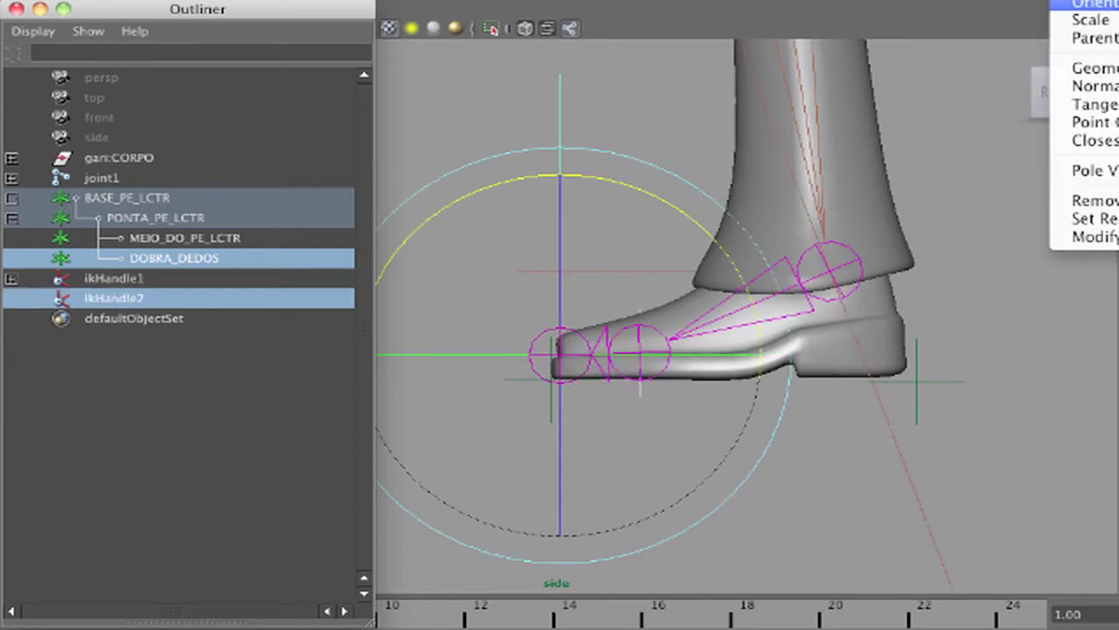
left_click(1093, 38)
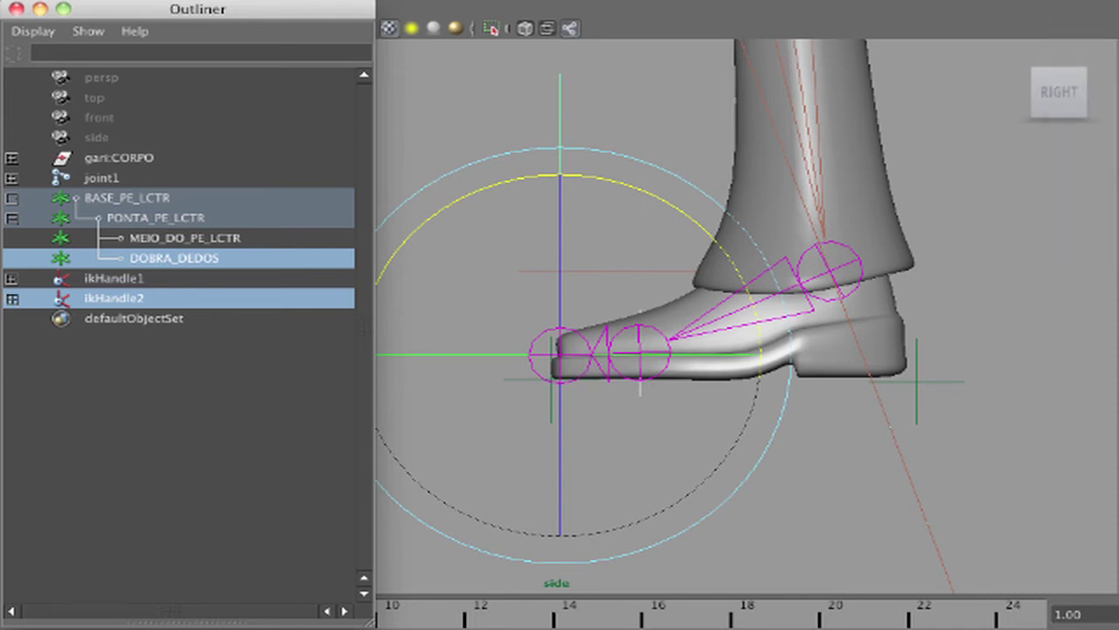
- Test the toe bend by rotating DOBRA_DEDOS, undo the rotation and clear the selection
left_click(183, 265)
left_click_drag(704, 189, 730, 190)
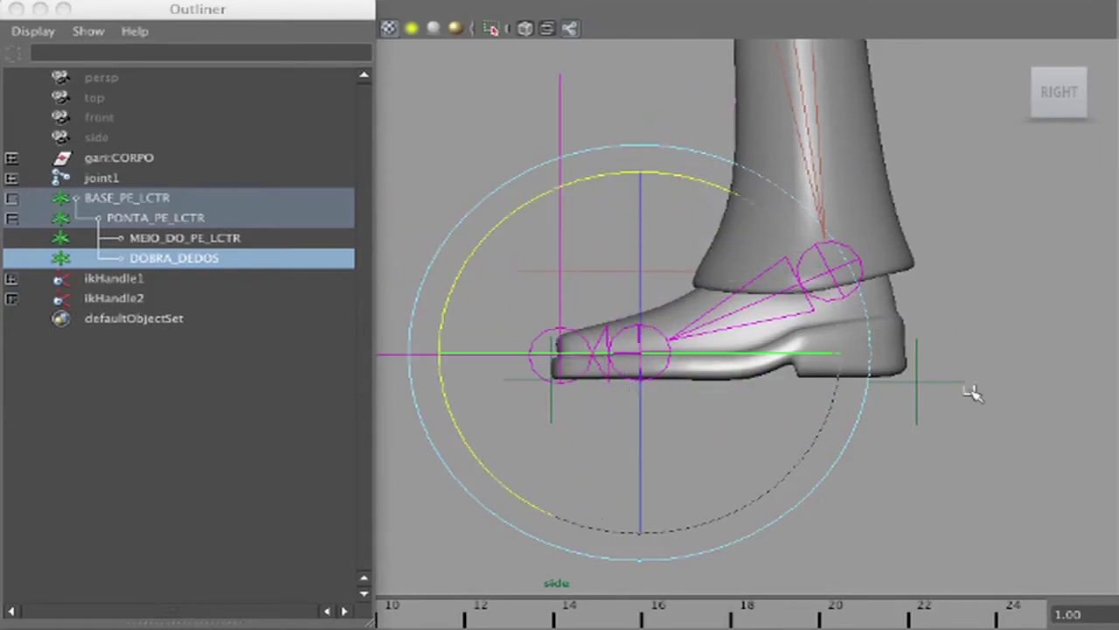
left_click(1021, 365)
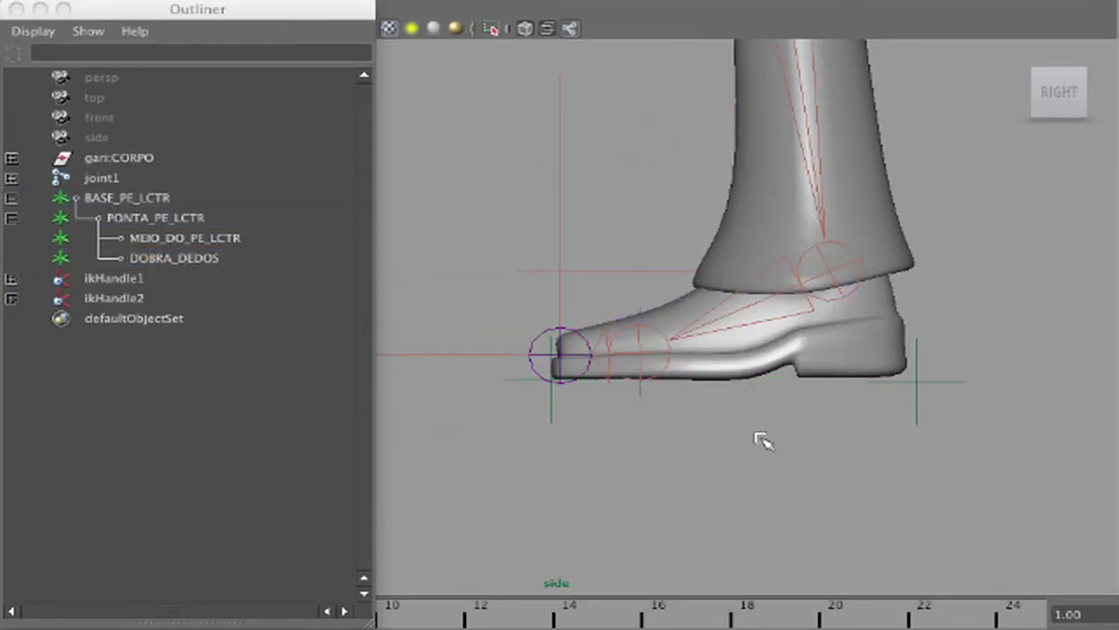
- Test pivoting the foot on its toe tip by rotating PONTA_PE_LCTR, and undo the rotation
left_click(169, 239)
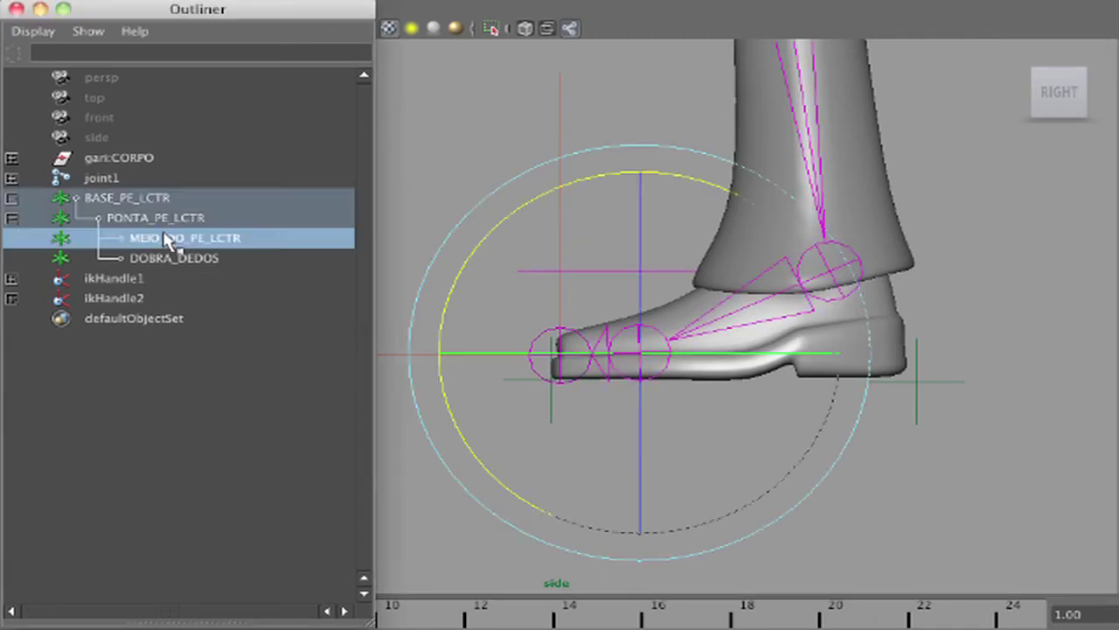
left_click(168, 221)
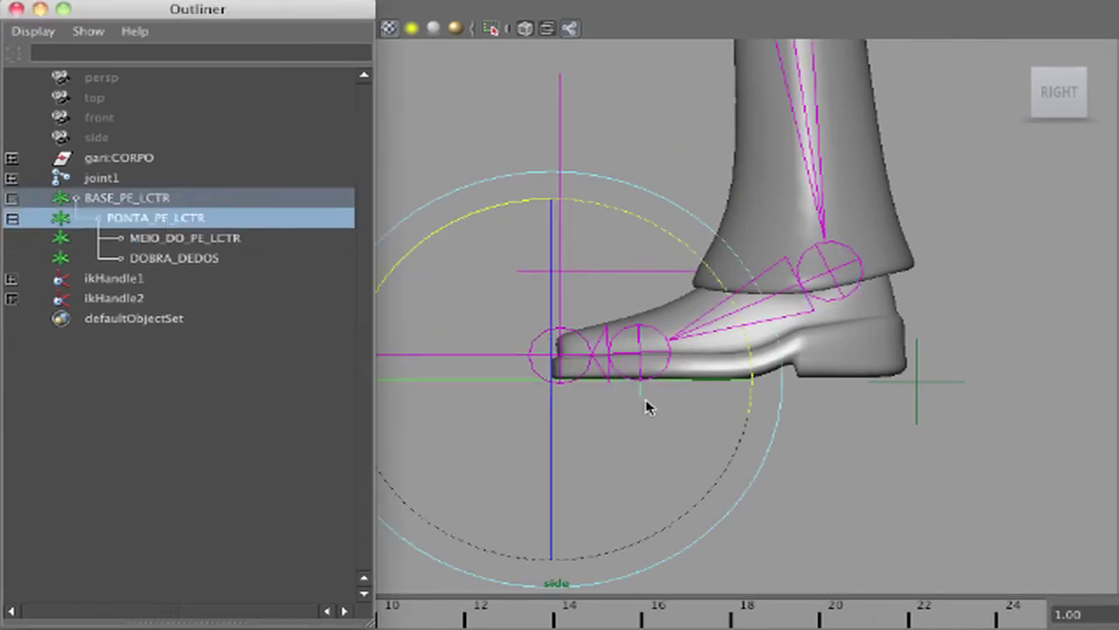
left_click_drag(687, 255, 761, 341)
left_click(999, 367)
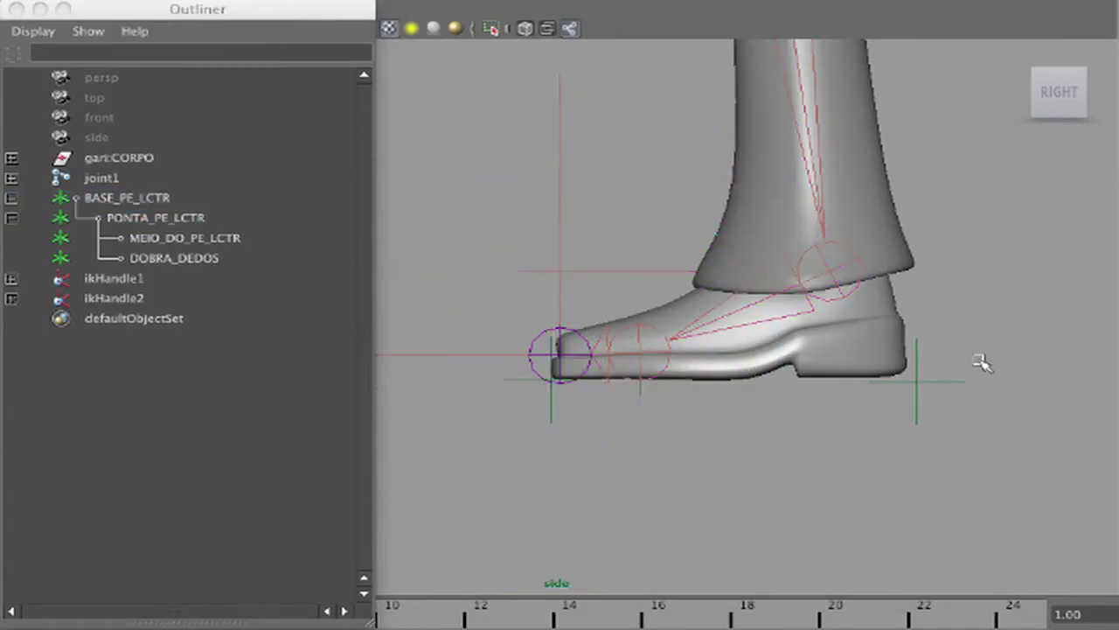
- Test the whole leg's bending by moving BASE_PE_LCTR up, forward and backward, and undo the moves
left_click(940, 381)
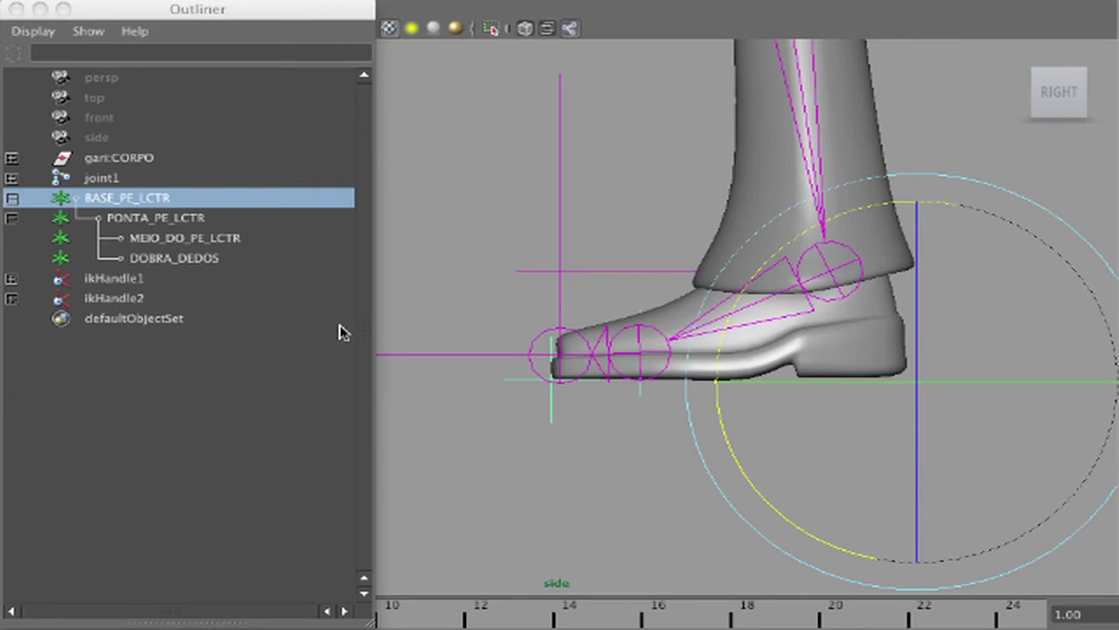
key("w")
left_click_drag(917, 381, 787, 299)
right_click_drag(787, 299, 532, 241, "alt")
middle_click_drag(590, 333, 623, 357, "alt")
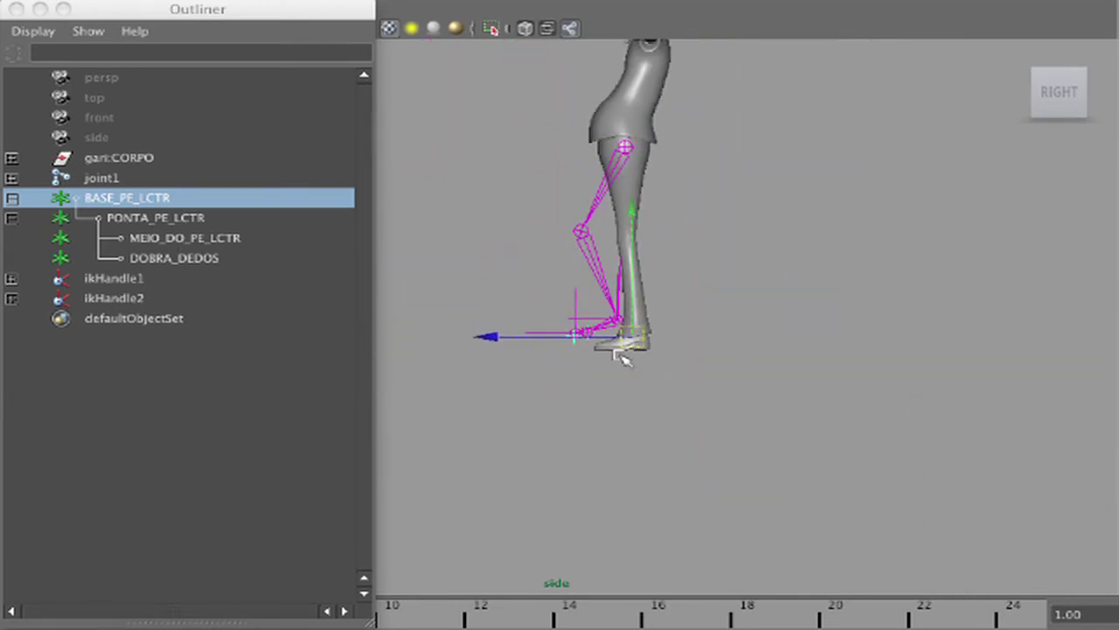
right_click_drag(622, 356, 840, 363, "alt")
left_click_drag(666, 350, 746, 333)
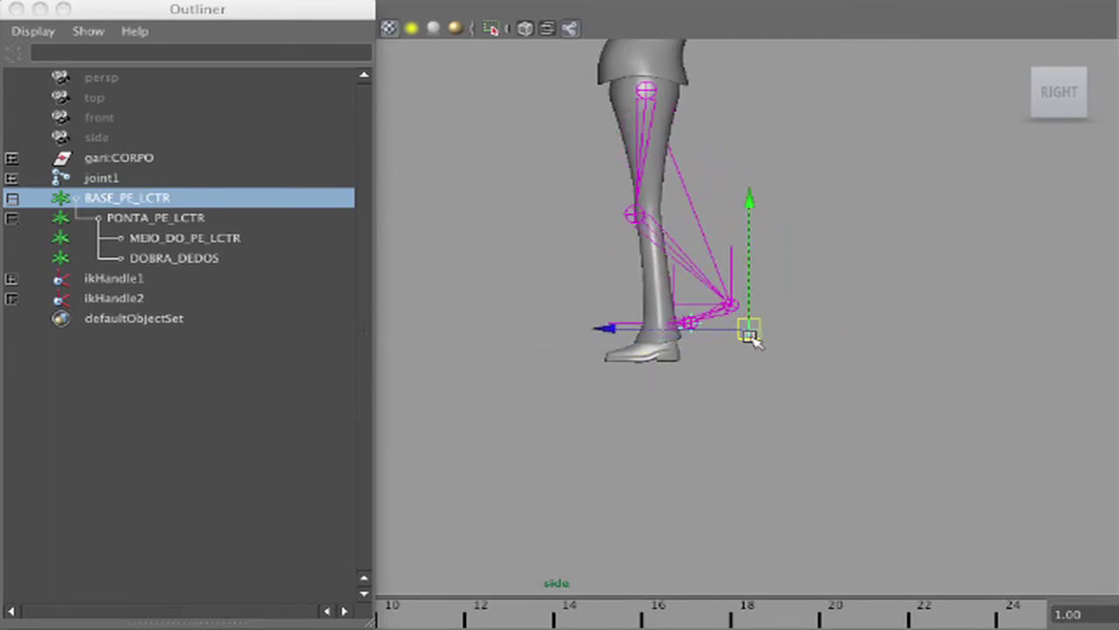
key("ctrl+z")
key("ctrl+z")
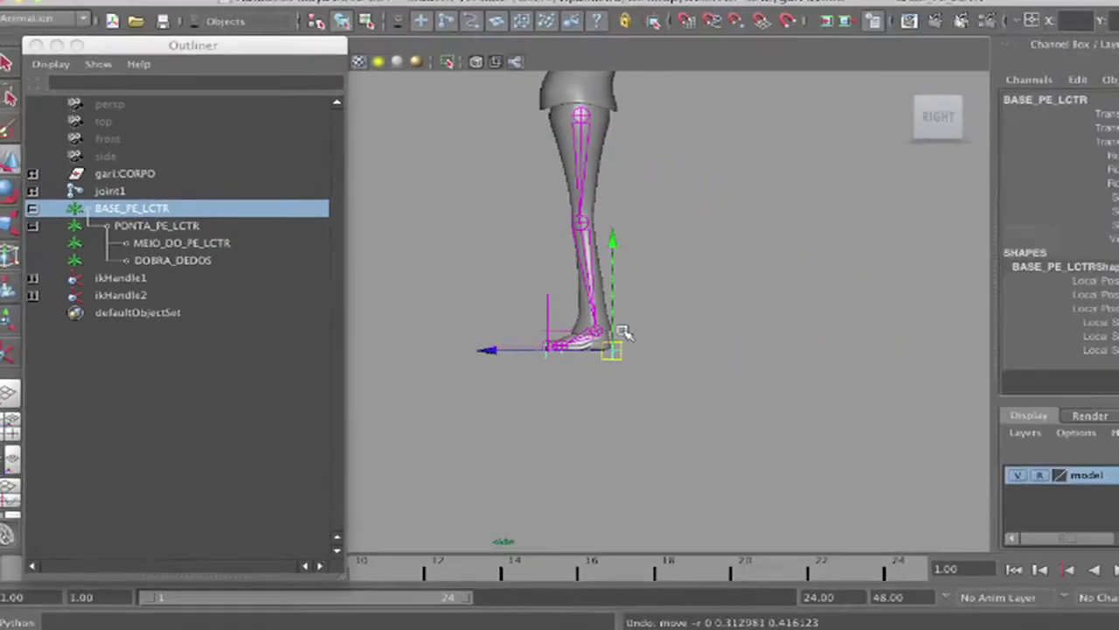
- Try rotating and moving BASE_PE_LCTR together in the side view, undo the changes and deselect it
key("e")
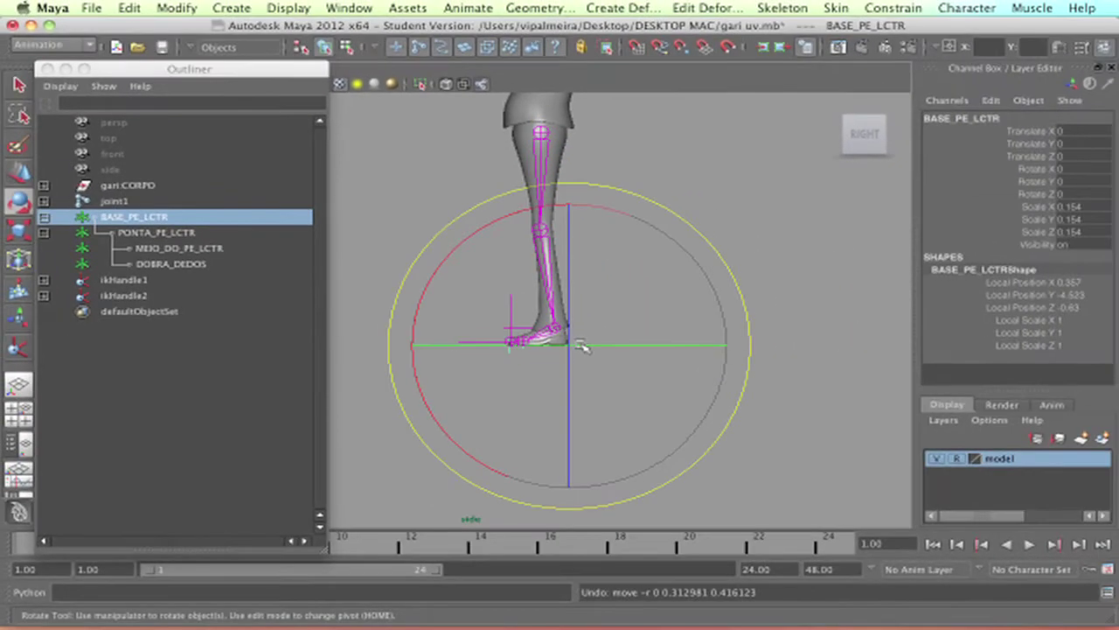
left_click_drag(521, 217, 480, 257)
key("w")
left_click_drag(571, 350, 664, 290)
key("e")
left_click_drag(569, 186, 553, 213)
key("super+z")
key("super+z")
key("super+z")
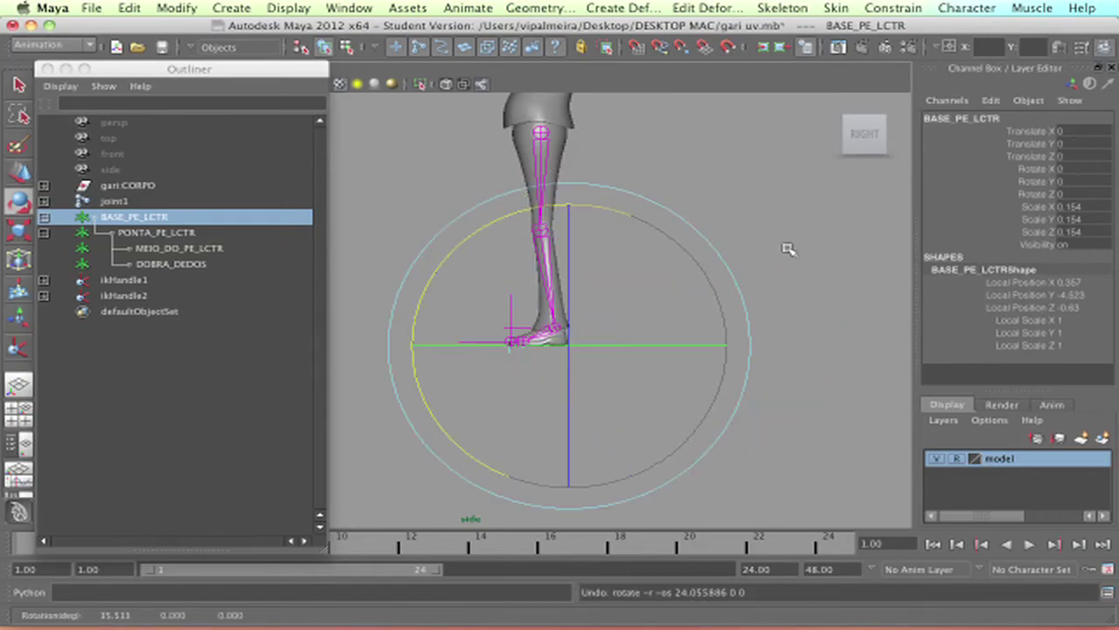
left_click(787, 248)
- Test rotating BASE_PE_LCTR around the heel in the perspective view, and undo the rotation
key("space")
key("space")
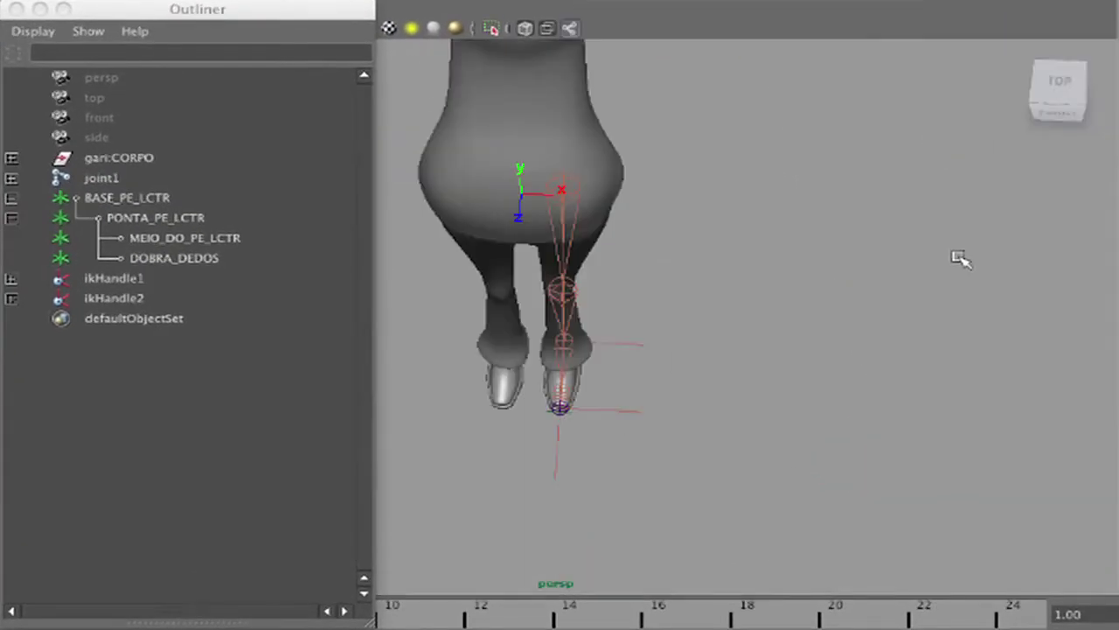
left_click_drag(866, 271, 763, 230, "alt")
right_click_drag(763, 230, 740, 377, "alt")
middle_click_drag(811, 342, 934, 348, "alt")
mouse_move(981, 354)
left_mouse_down("alt")
mouse_move(832, 312)
mouse_move(900, 420)
mouse_move(855, 428)
mouse_move(787, 525)
mouse_move(804, 333)
mouse_move(755, 495)
mouse_move(745, 465)
left_mouse_up("alt")
left_click(744, 476)
key("w")
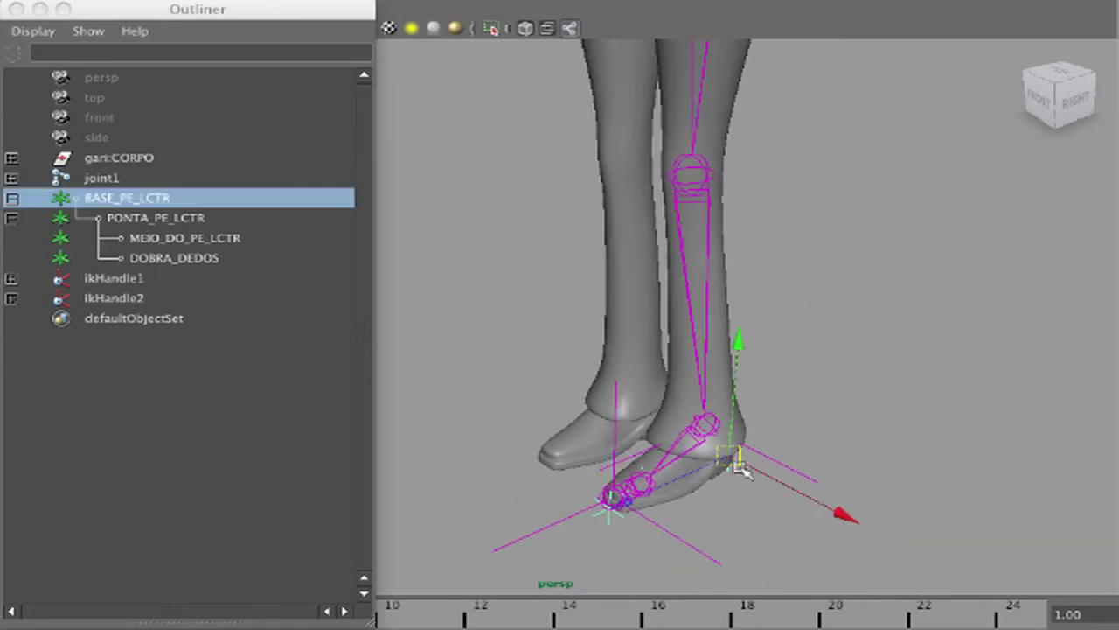
key("e")
left_click_drag(678, 564, 739, 551)
left_click(1024, 327)
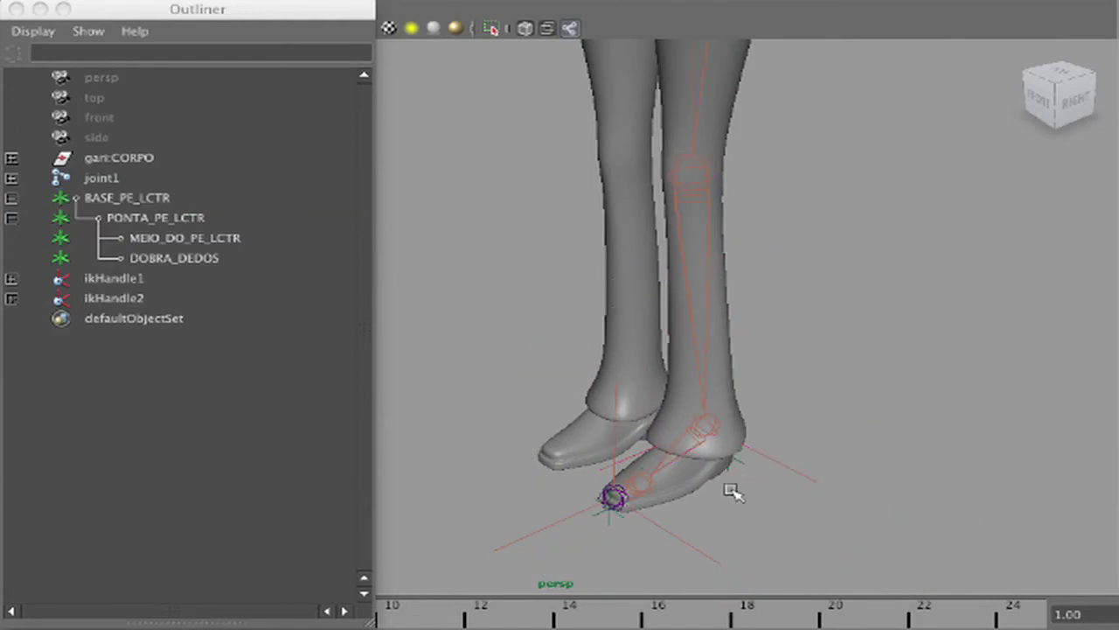
- Try rotating PONTA_PE_LCTR around its X axis in the perspective view, and undo the rotation
left_click(745, 465)
mouse_move(633, 498)
left_mouse_down()
mouse_move(787, 432)
mouse_move(633, 497)
left_mouse_up()
left_click(719, 509)
left_click(609, 521)
key("e")
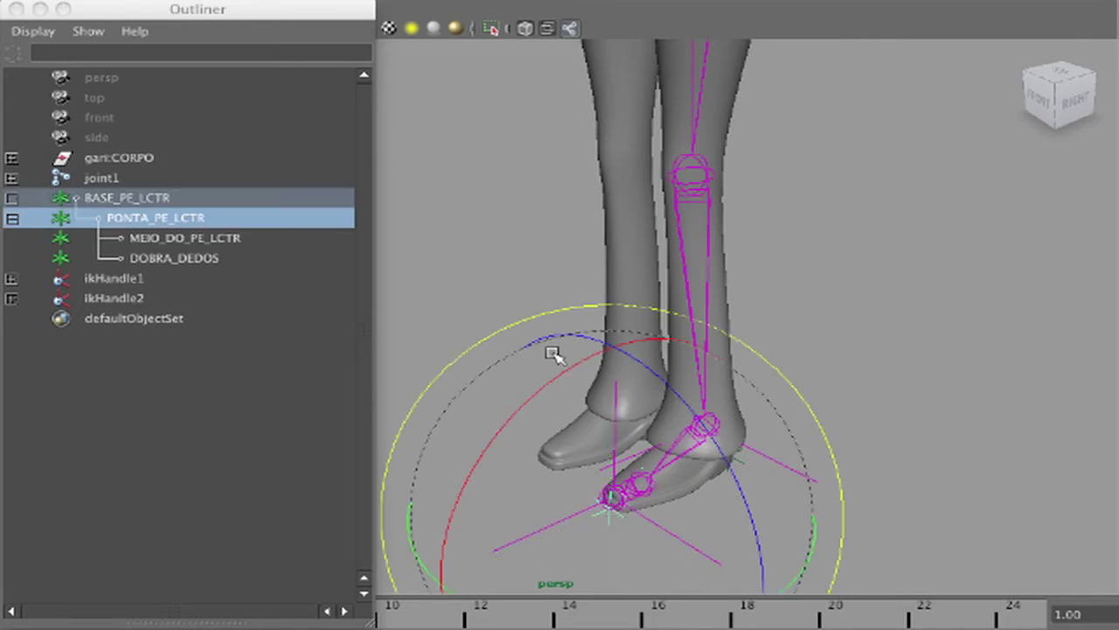
left_click_drag(564, 365, 469, 443)
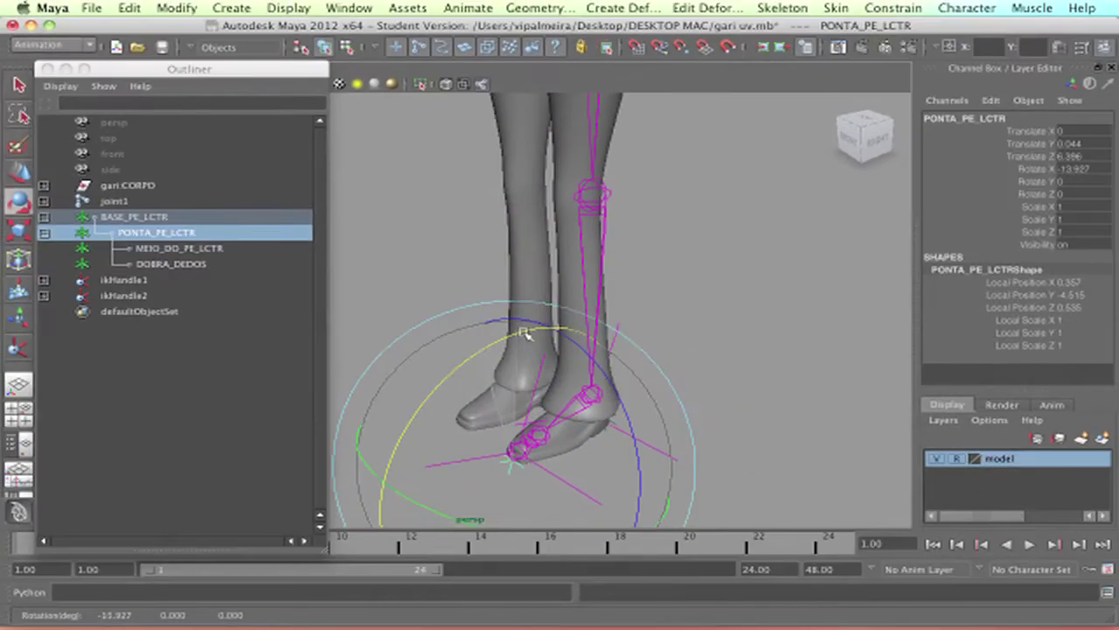
left_click_drag(525, 333, 472, 359)
key("super+z")
- Clear the selection and close the Outliner to leave the rigged foot in the perspective view
left_click(682, 338)
left_click_drag(570, 429, 612, 262, "alt")
left_click(47, 70)
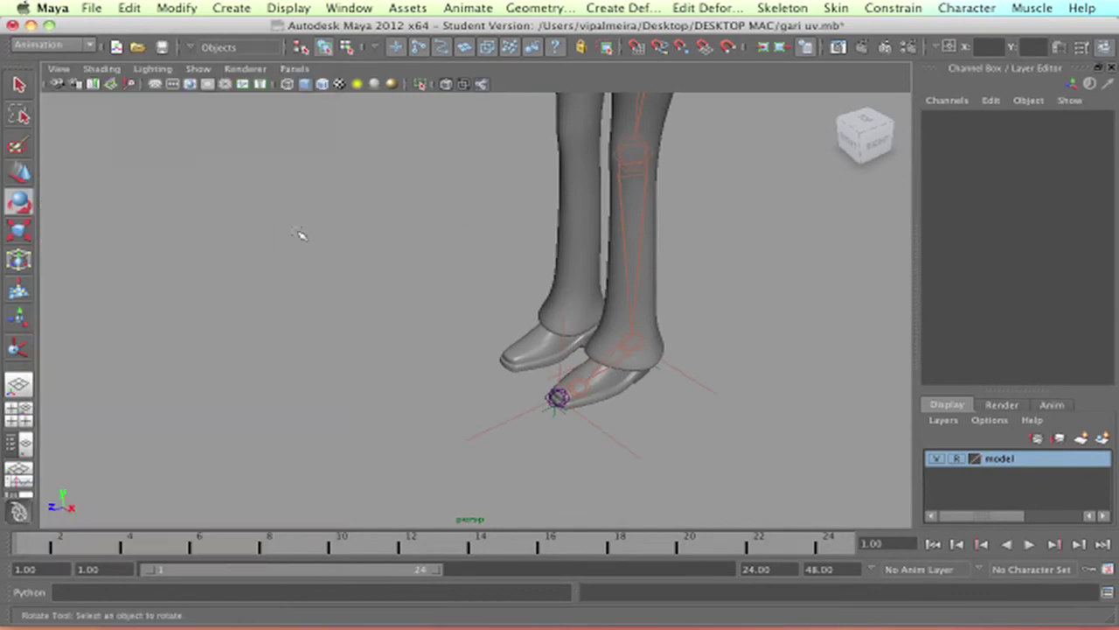
- Create a full NURBS circle with a Y normal axis, radius 1, cubic degree and 8 sections
middle_click_drag(595, 375, 430, 338, "alt")
right_click_drag(487, 361, 784, 366, "alt")
left_click_drag(784, 365, 320, 267, "alt")
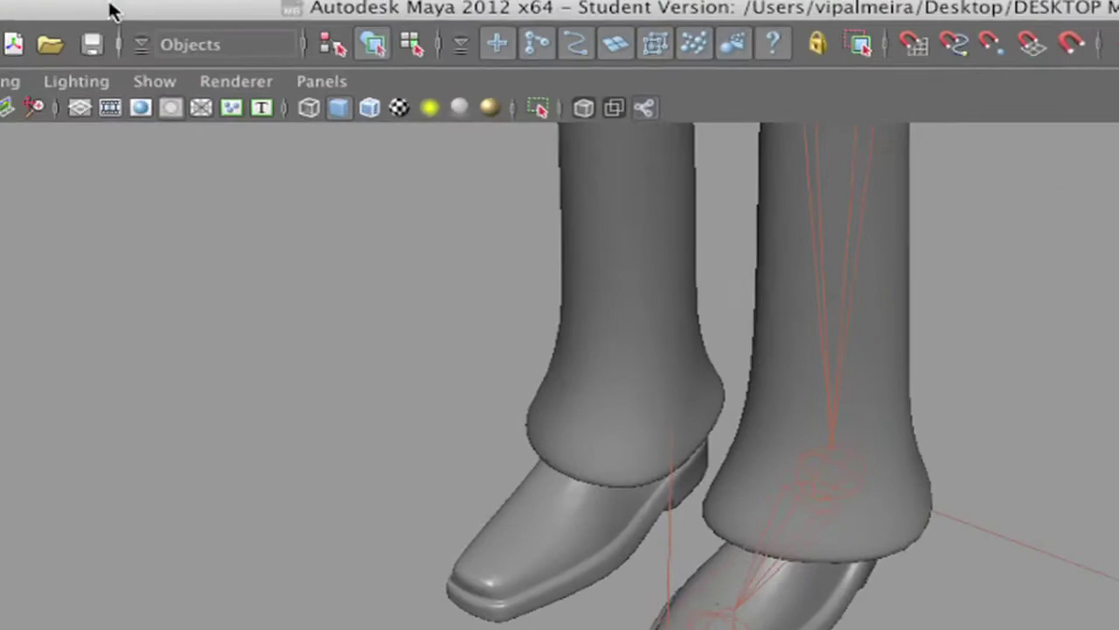
left_click(180, 2)
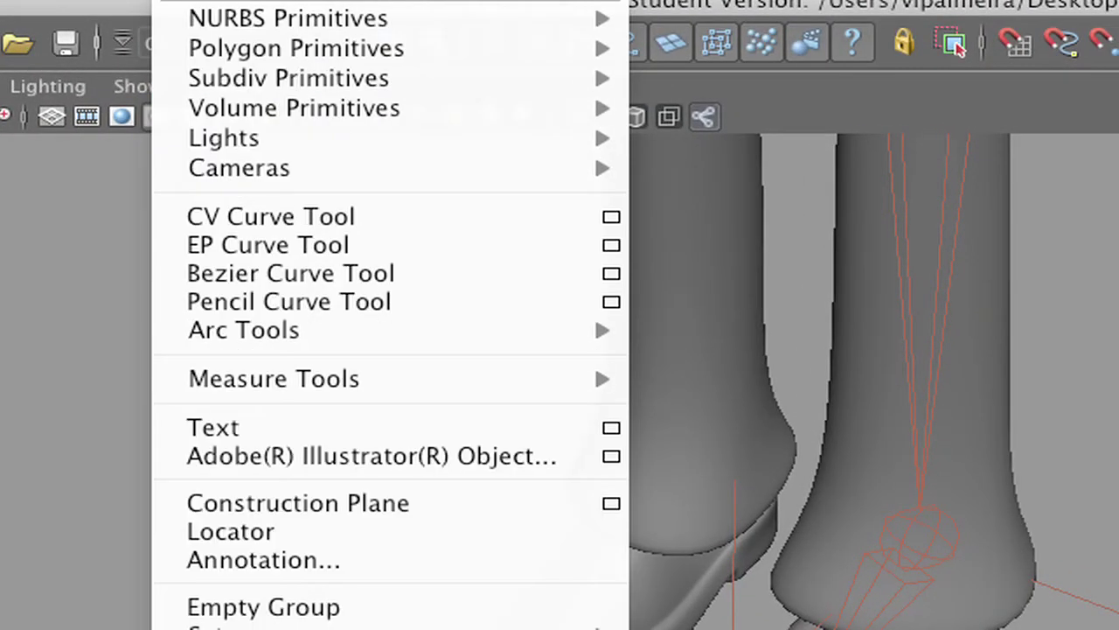
mouse_move(254, 30)
mouse_move(289, 177)
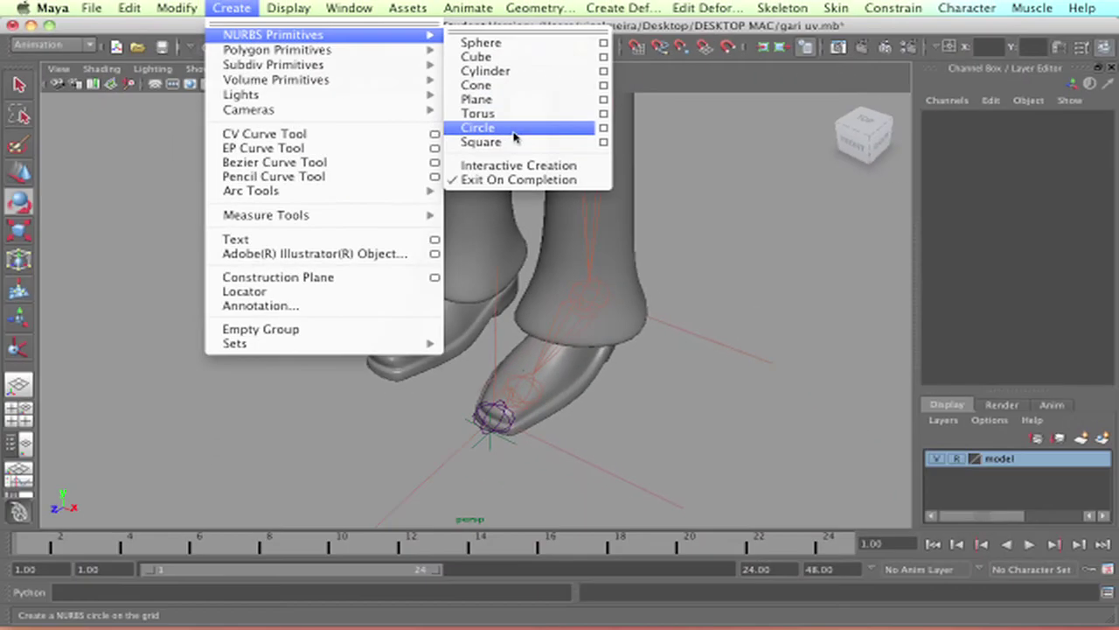
left_click(603, 128)
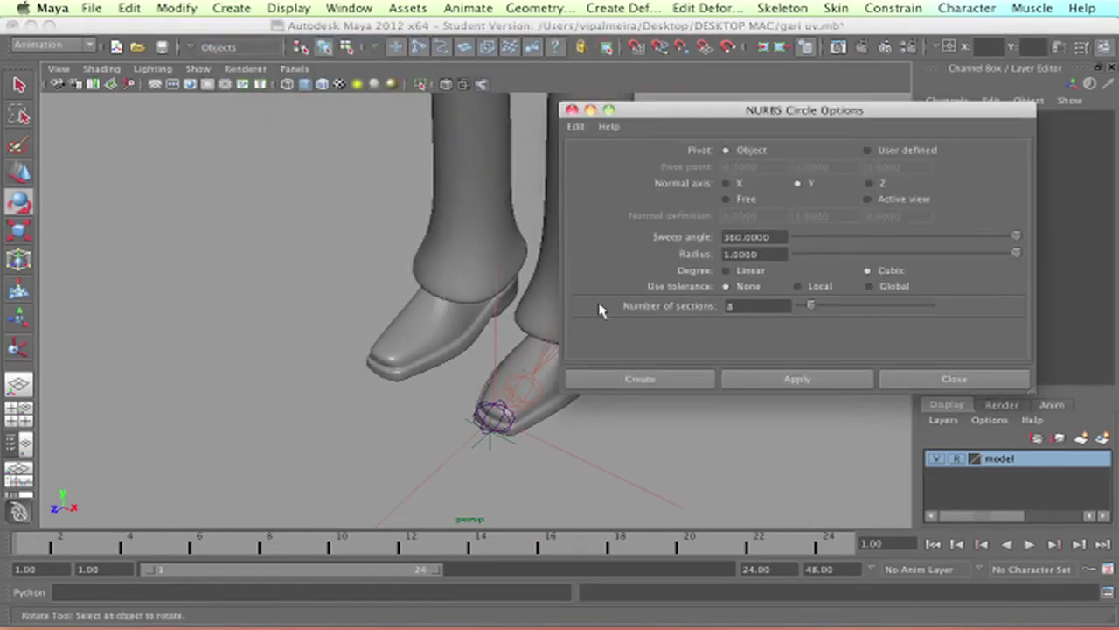
left_click(687, 382)
- Move the new circle from the hips down near the rigged foot, to about X 1.8, Y -2.5, Z 0.9
right_click_drag(725, 375, 603, 229, "alt")
key("w")
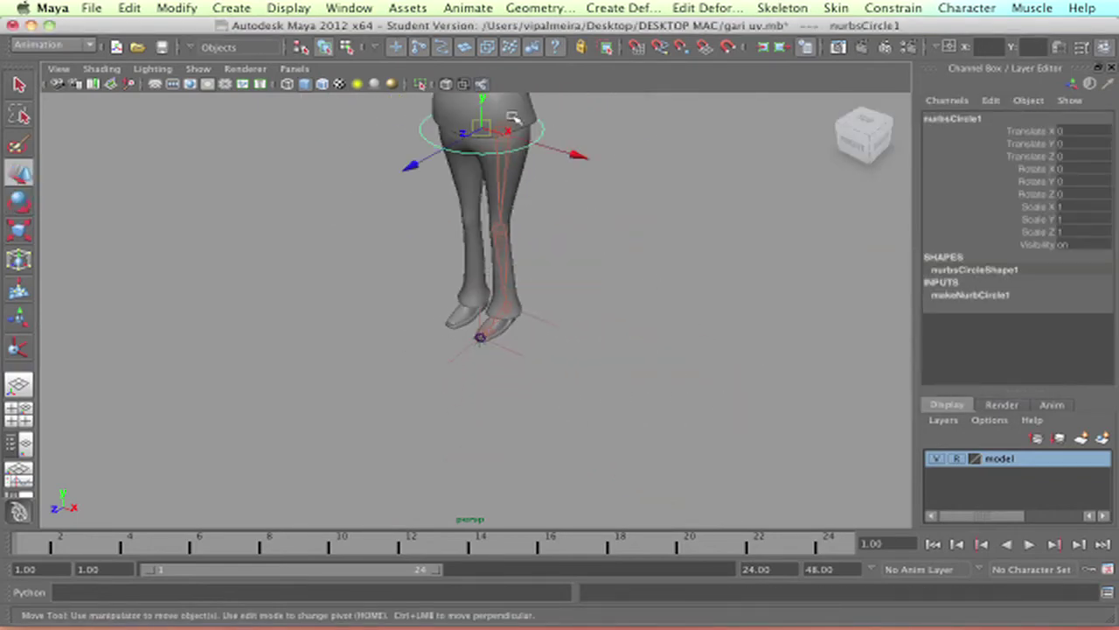
middle_click_drag(592, 207, 547, 288, "alt")
left_click_drag(503, 208, 531, 371)
key("f")
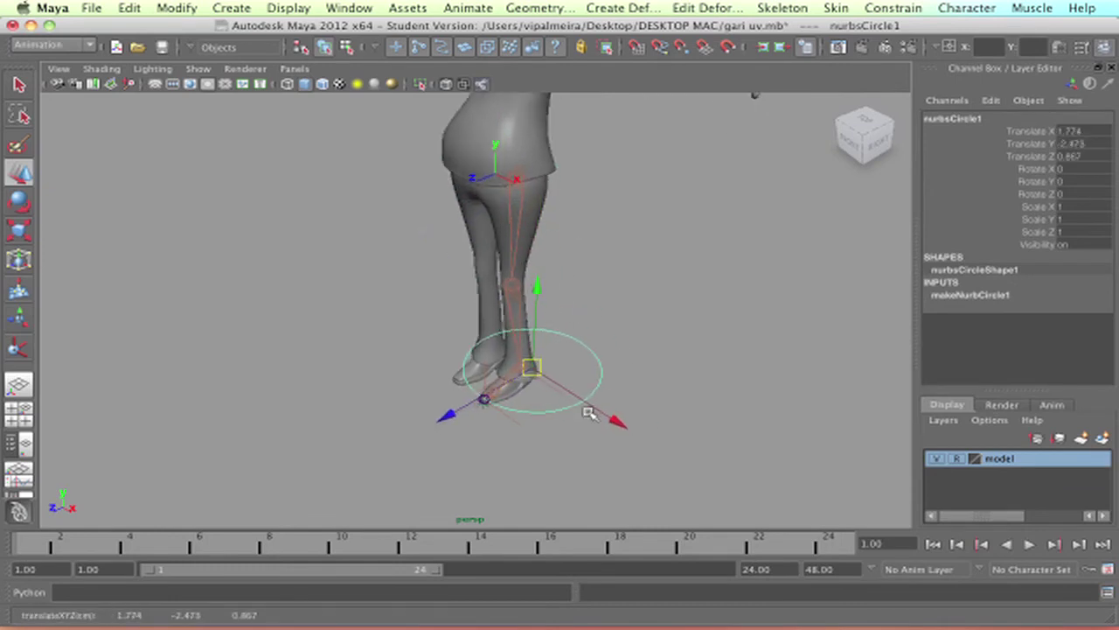
- Snap the circle's pivot to the locator at the back of the rigged foot's heel
left_click_drag(639, 373, 597, 373, "alt")
right_click_drag(597, 372, 838, 444, "alt")
left_click_drag(837, 444, 682, 446, "alt")
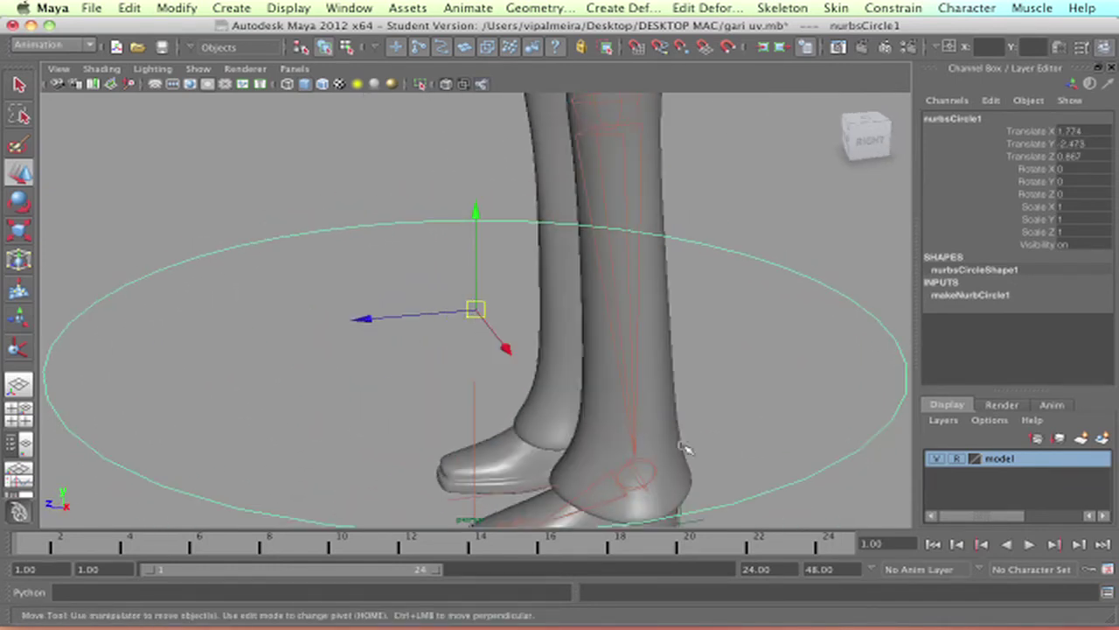
middle_click_drag(626, 377, 563, 285, "alt")
left_click_drag(562, 285, 558, 334, "alt")
key("v")
left_click_drag(419, 220, 647, 370)
left_click_drag(717, 411, 722, 308, "alt")
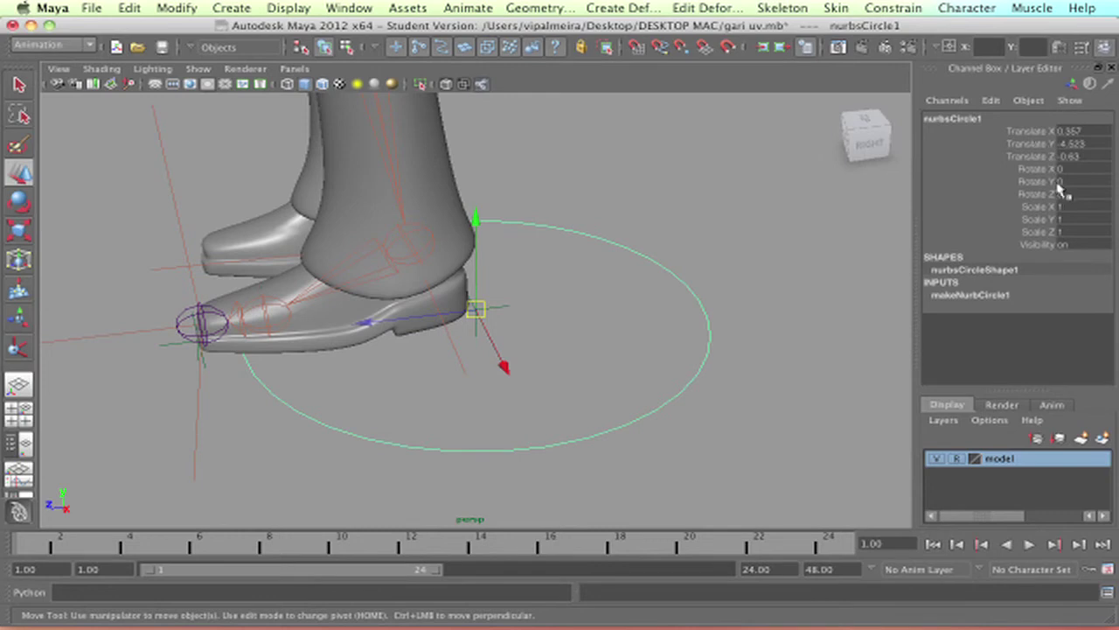
- Try scaling the whole circle down uniformly as an object, and undo the scaling
key("r")
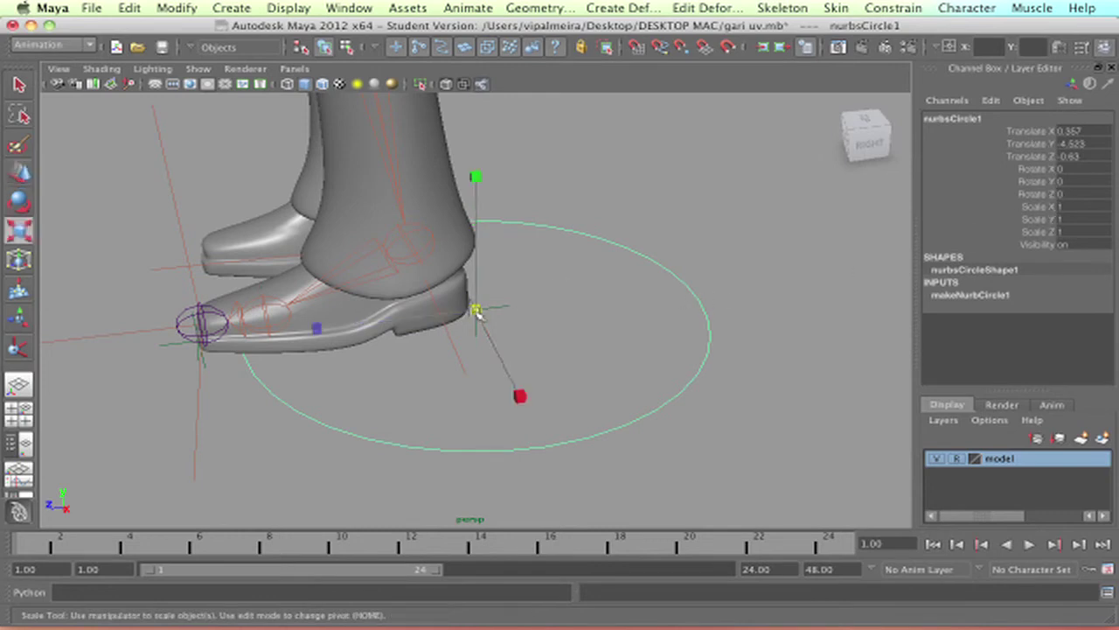
left_click_drag(477, 310, 407, 312)
key("super+z")
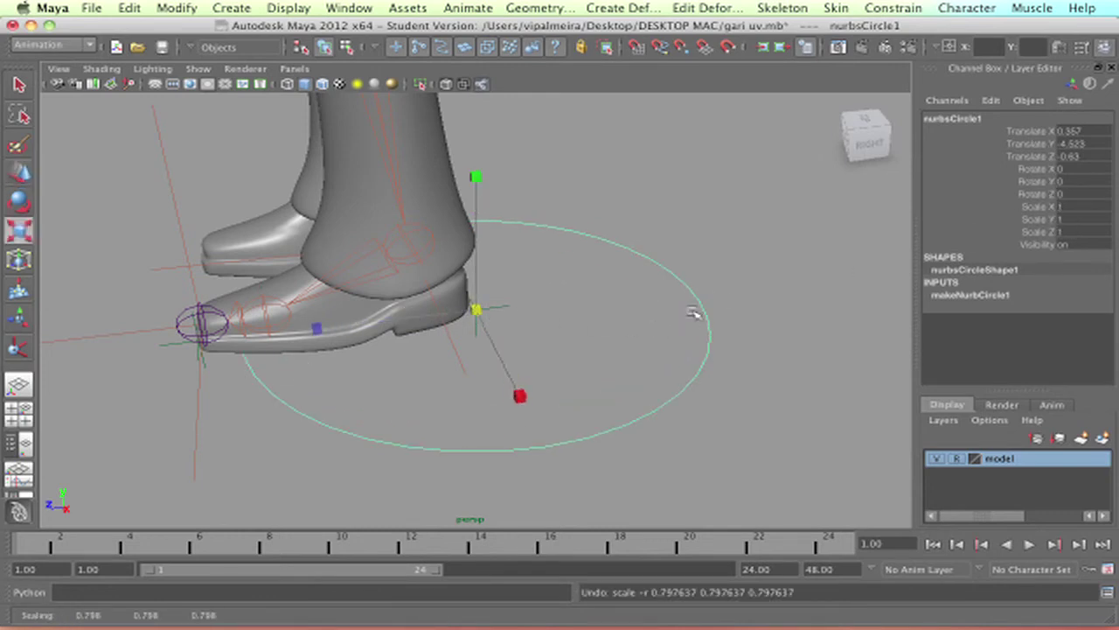
- Shrink the heel circle by scaling all its control vertices, and shift them forward under the heel
key("F8")
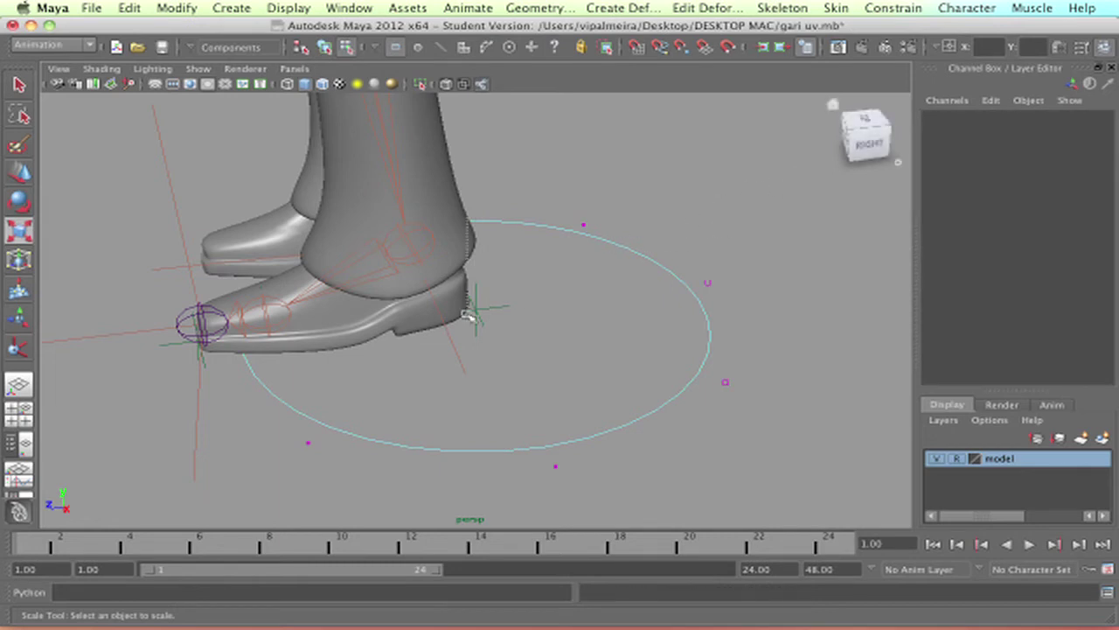
left_click_drag(795, 178, 175, 490)
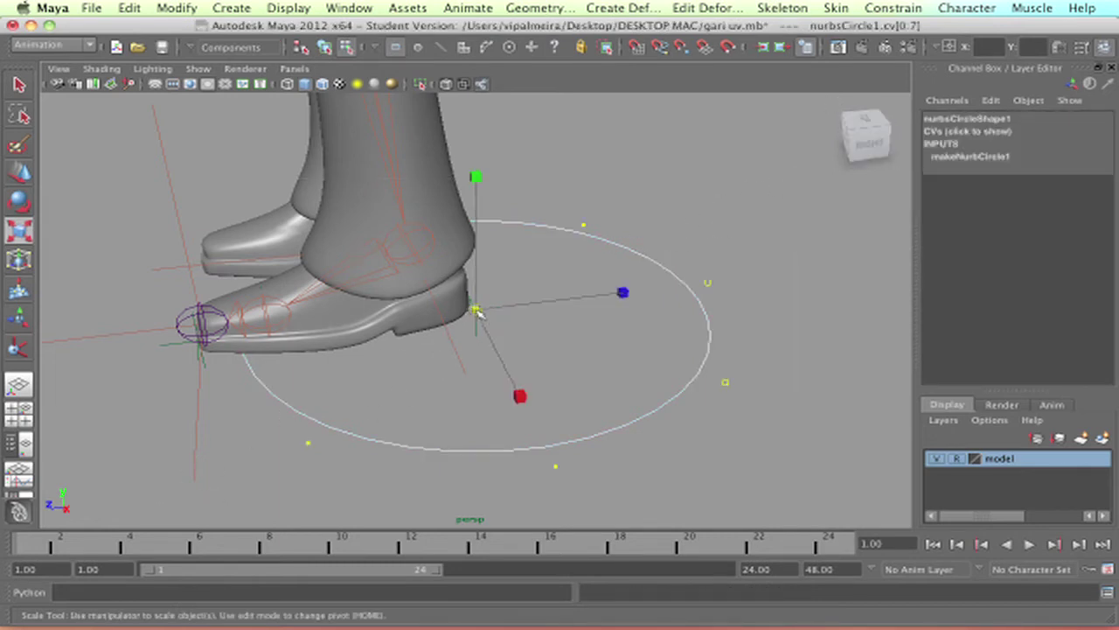
left_click_drag(476, 311, 452, 425)
key("w")
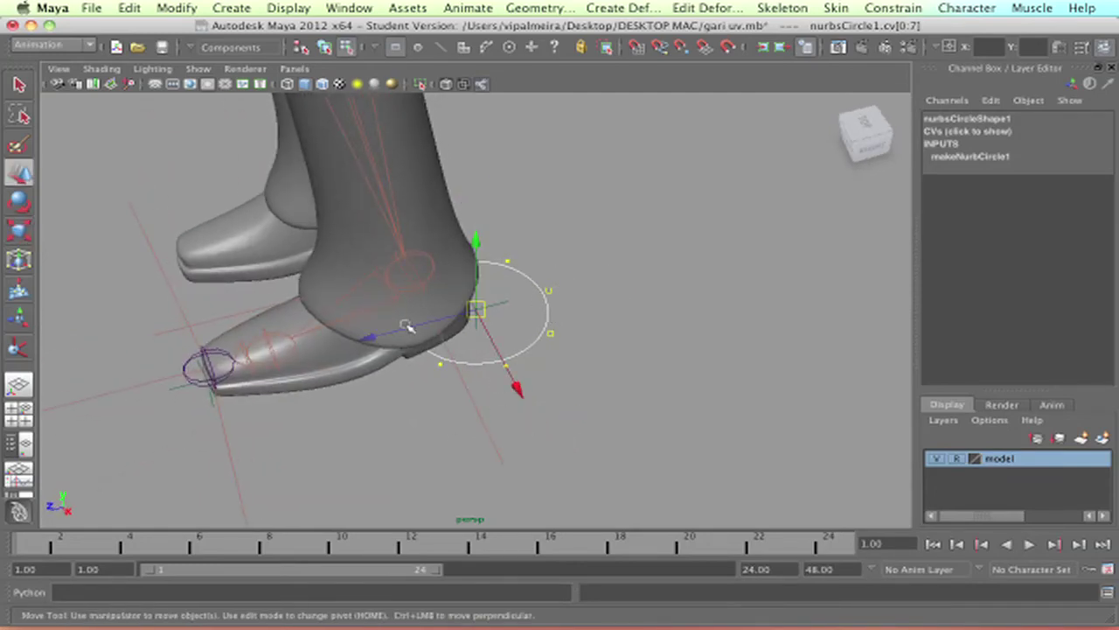
left_click_drag(400, 327, 440, 339)
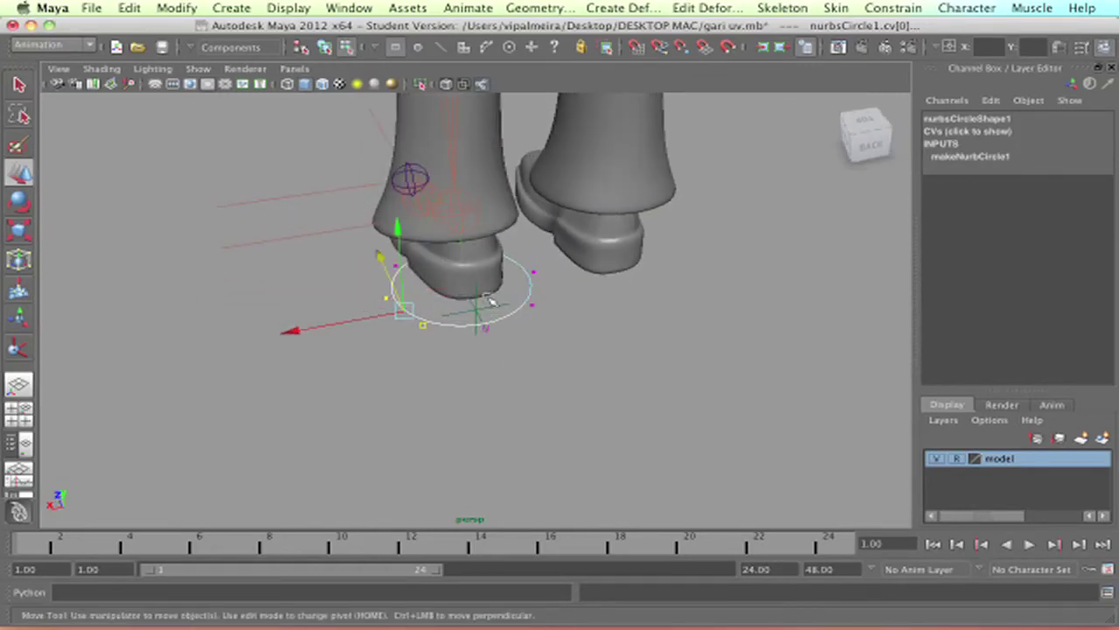
- Narrow the heel circle by scaling two opposite side control vertices inward along X to about 0.81, and return to object mode
left_click_drag(515, 284, 548, 262)
left_click_drag(394, 289, 364, 309, "shift")
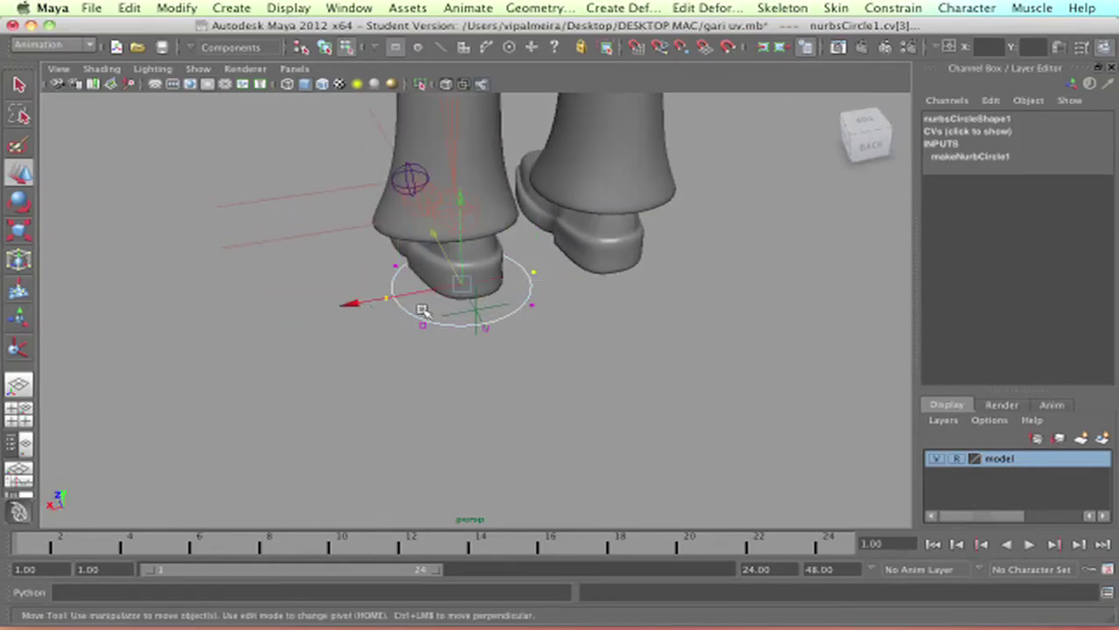
key("r")
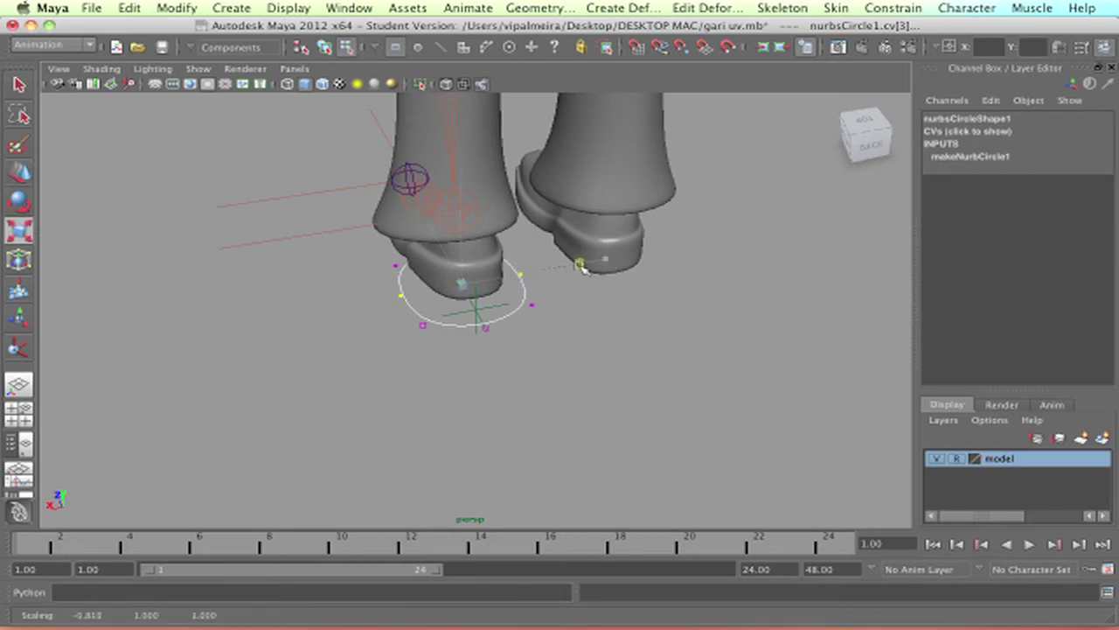
left_click(475, 393)
left_click_drag(474, 392, 564, 396, "alt")
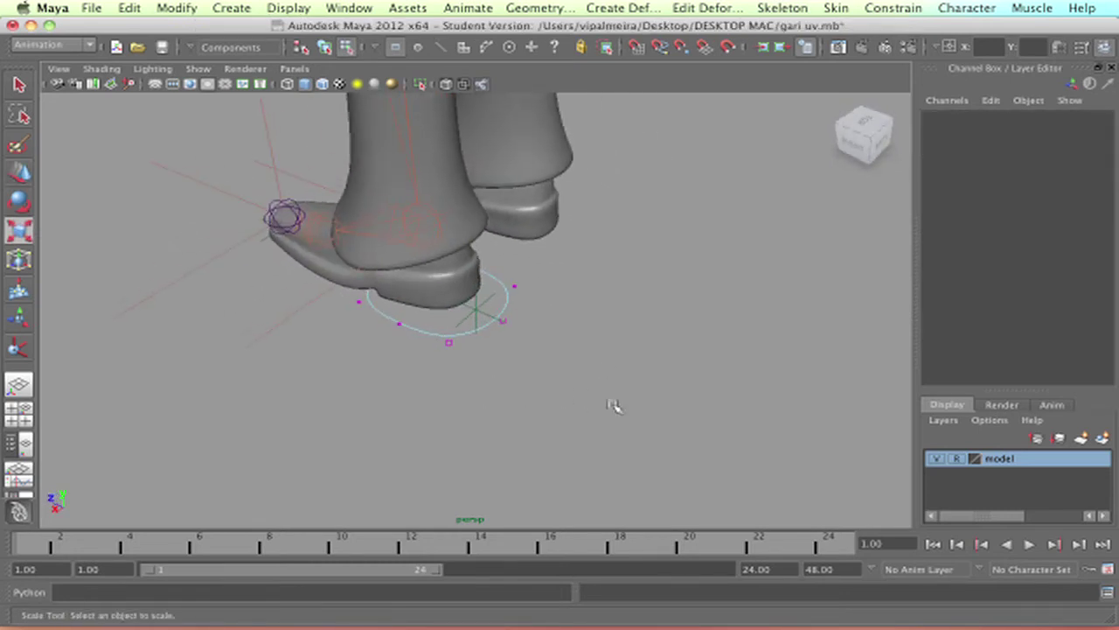
key("F8")
- Duplicate the heel circle and move the copy forward along Z to the shoe tip, at about Z 0.46
left_click(414, 325)
left_click_drag(413, 324, 659, 383, "alt")
key("ctrl+d")
key("w")
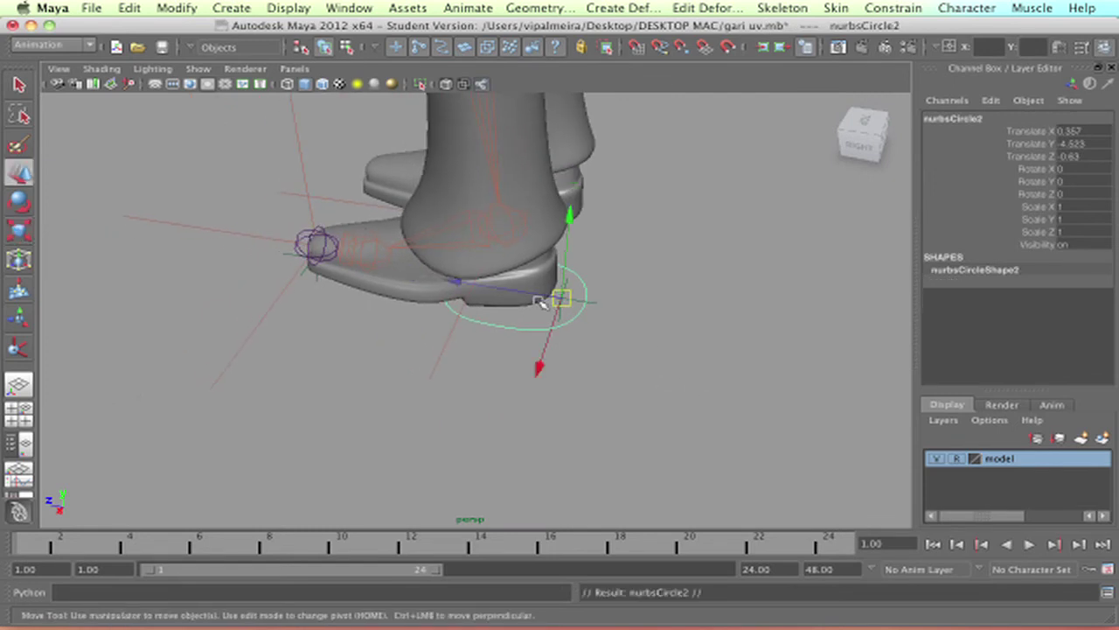
left_click_drag(522, 292, 295, 251)
left_click_drag(341, 308, 383, 308, "alt")
- Snap the duplicated circle's pivot onto the toe locator, at about Y -4.52, Z 0.54
key("v")
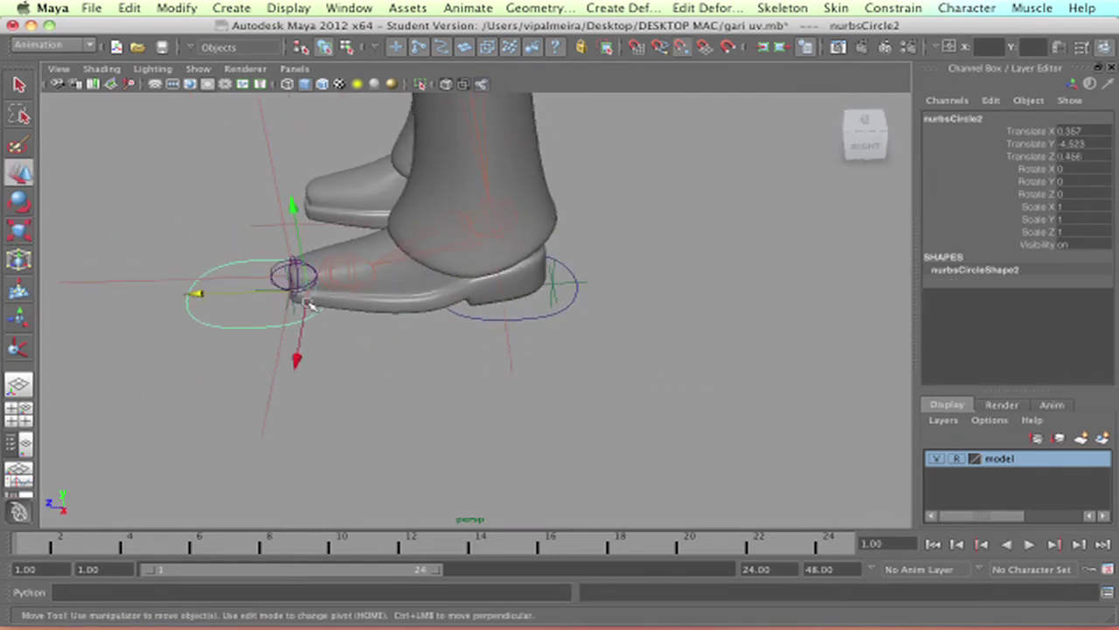
left_click(297, 300)
left_click_drag(307, 308, 327, 315, "alt")
key("super+z")
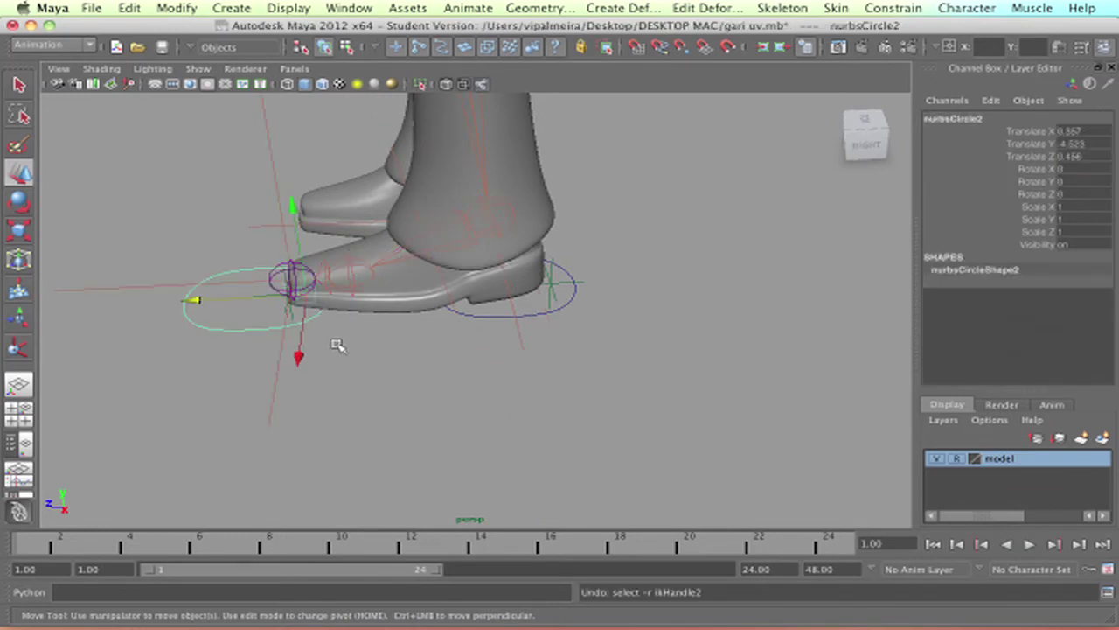
right_click_drag(339, 347, 454, 357, "alt")
right_click_drag(179, 313, 260, 313, "alt")
left_click_drag(259, 312, 328, 302, "alt")
middle_click_drag(328, 303, 837, 263, "alt")
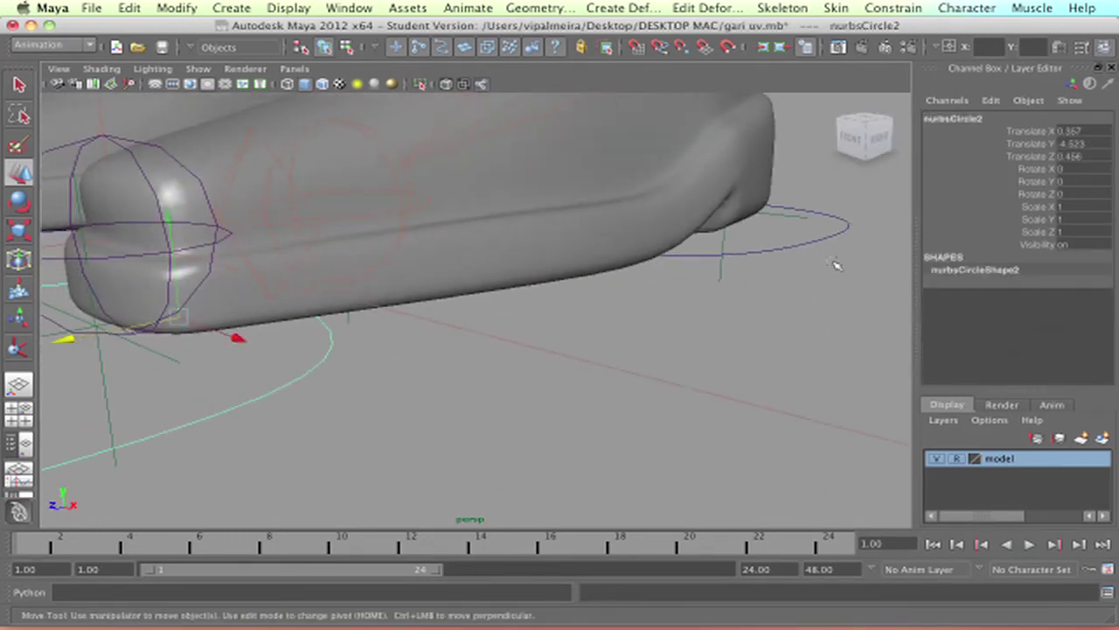
right_click_drag(452, 294, 279, 291, "alt")
left_click_drag(280, 291, 412, 418, "alt")
scroll(397, 498, "down", 4)
- Shift the toe circle's control vertices back under the shoe tip, scale them shorter along Z, and return to object mode
key("F8")
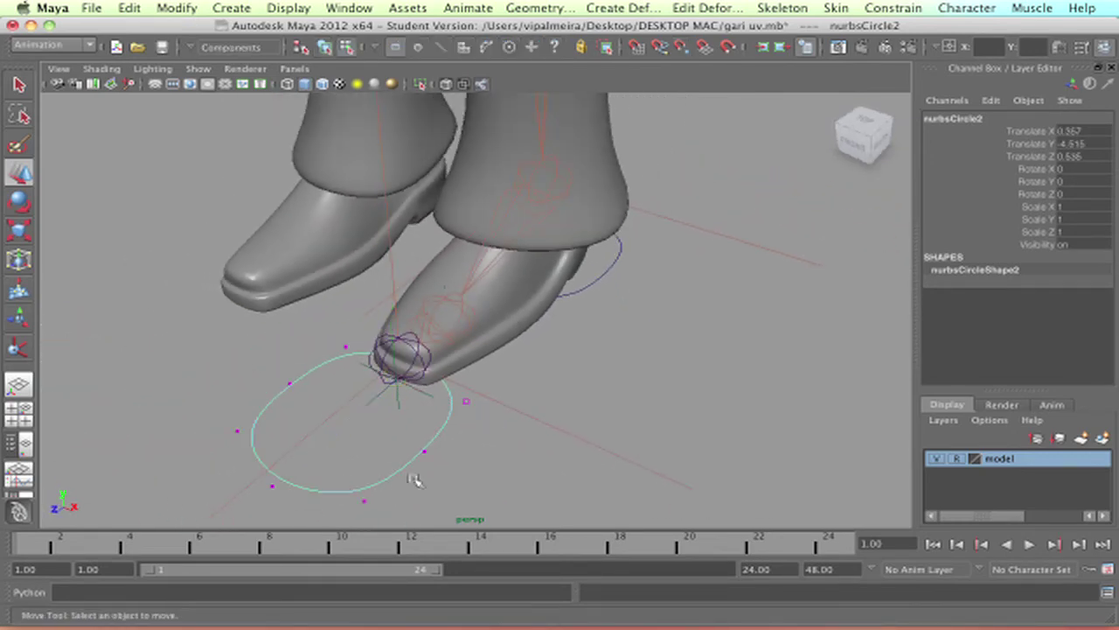
left_click_drag(224, 512, 229, 514)
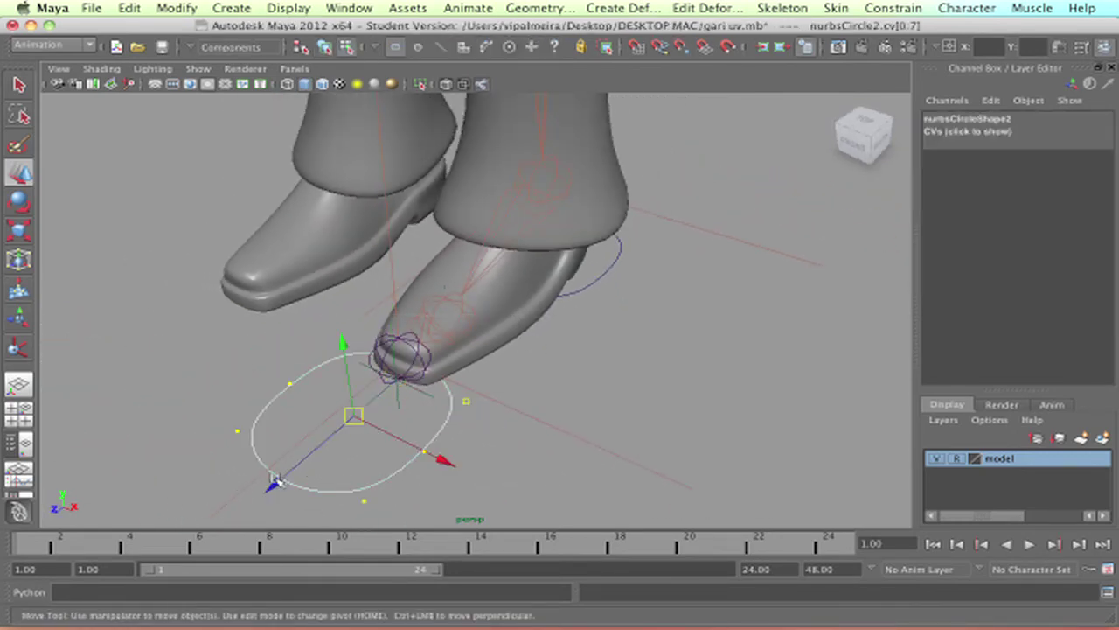
left_click_drag(274, 479, 356, 416)
key("r")
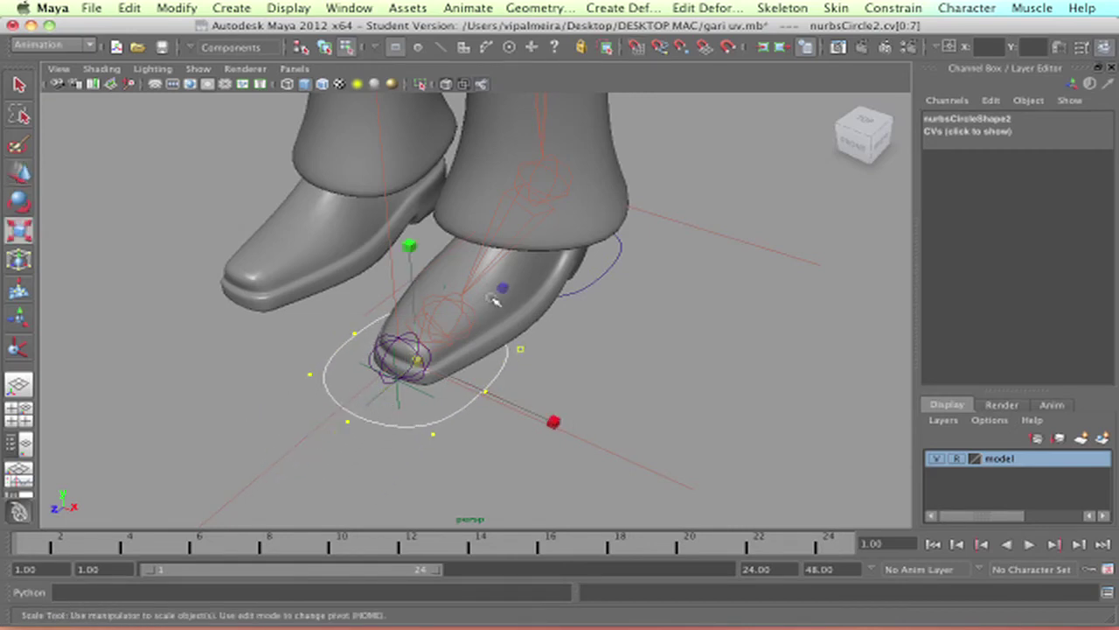
left_click_drag(502, 287, 459, 316)
left_click(619, 364)
left_click_drag(621, 364, 604, 368, "alt")
key("F8")
left_click(659, 414)
left_click_drag(697, 445, 659, 431, "alt")
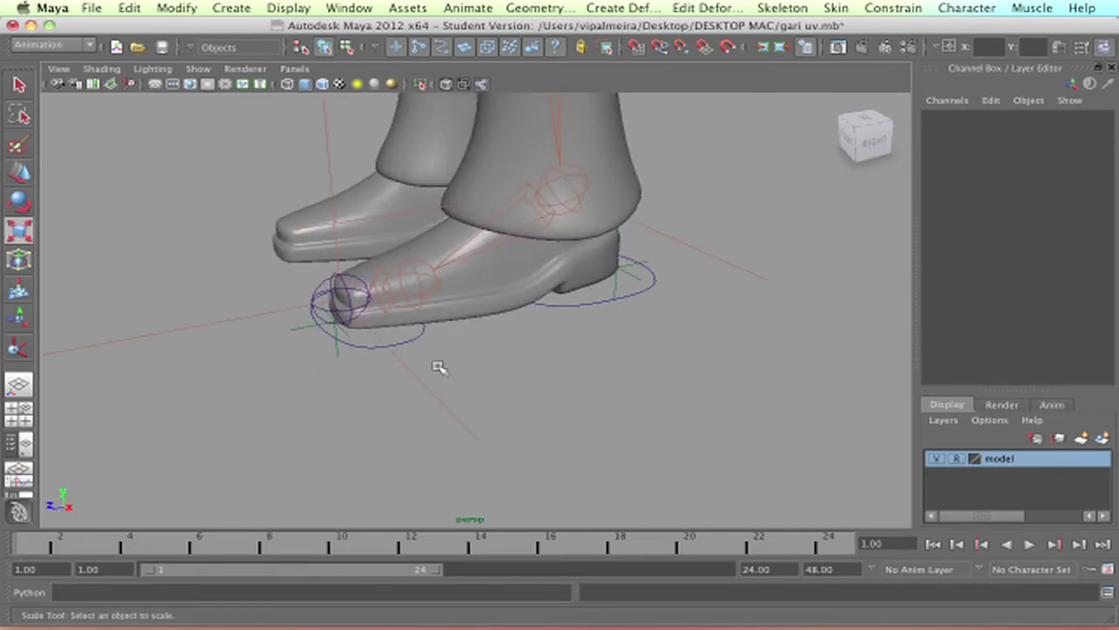
- Parent the heel locator to the heel circle and clear the selection
left_click(416, 338)
mouse_move(519, 418)
left_mouse_down("alt")
mouse_move(499, 375)
mouse_move(539, 423)
left_mouse_up("alt")
left_click_drag(660, 348, 644, 302, "alt")
left_click(635, 308)
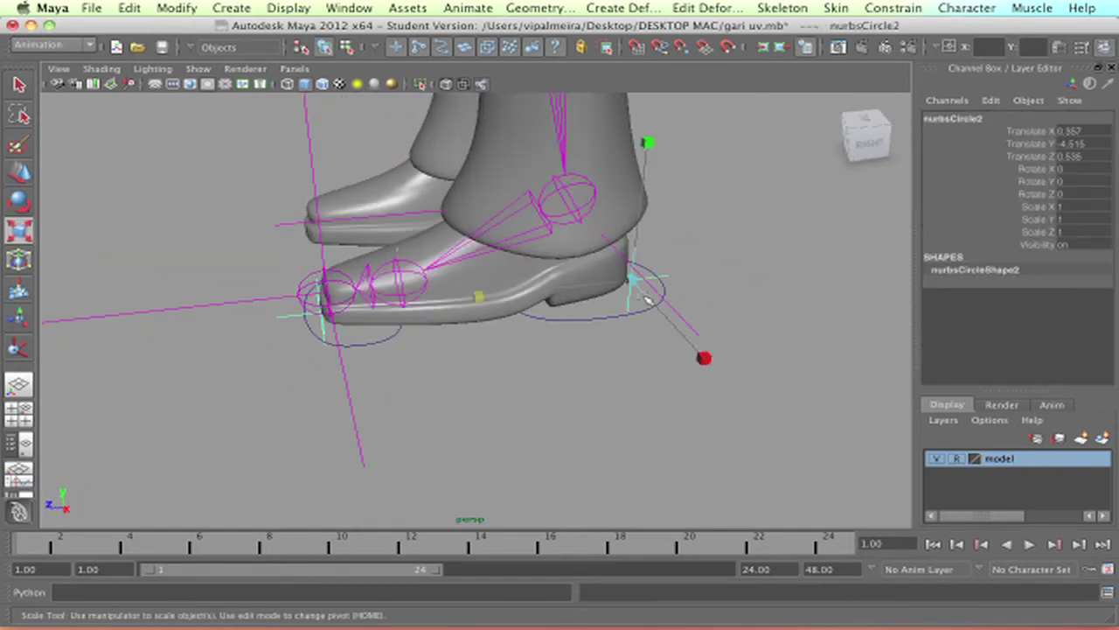
left_click(604, 317)
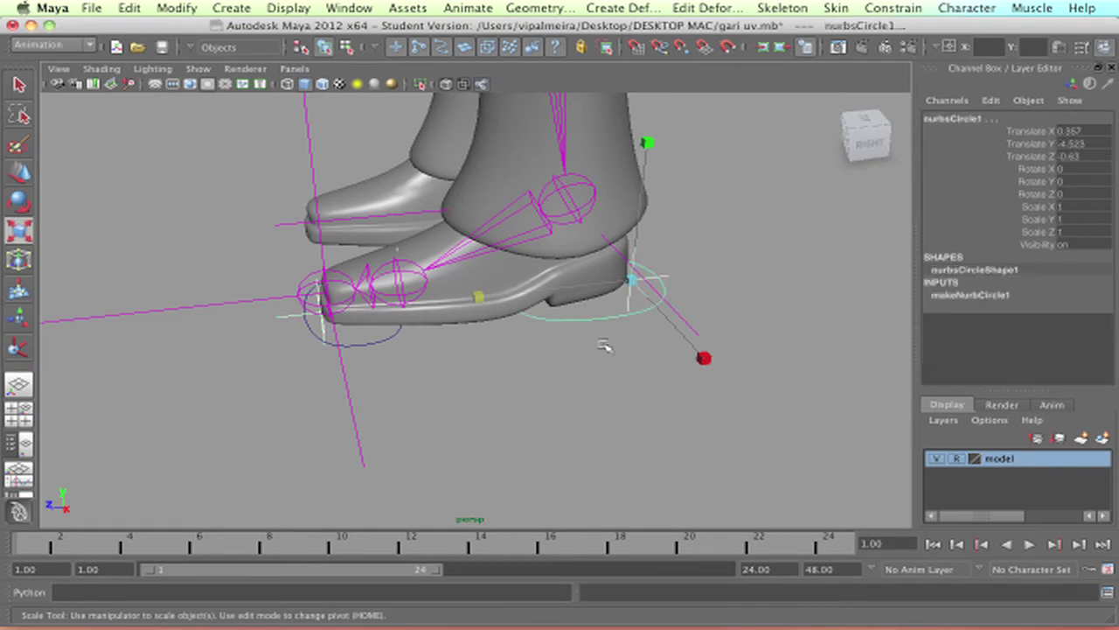
key("p")
left_click(595, 358)
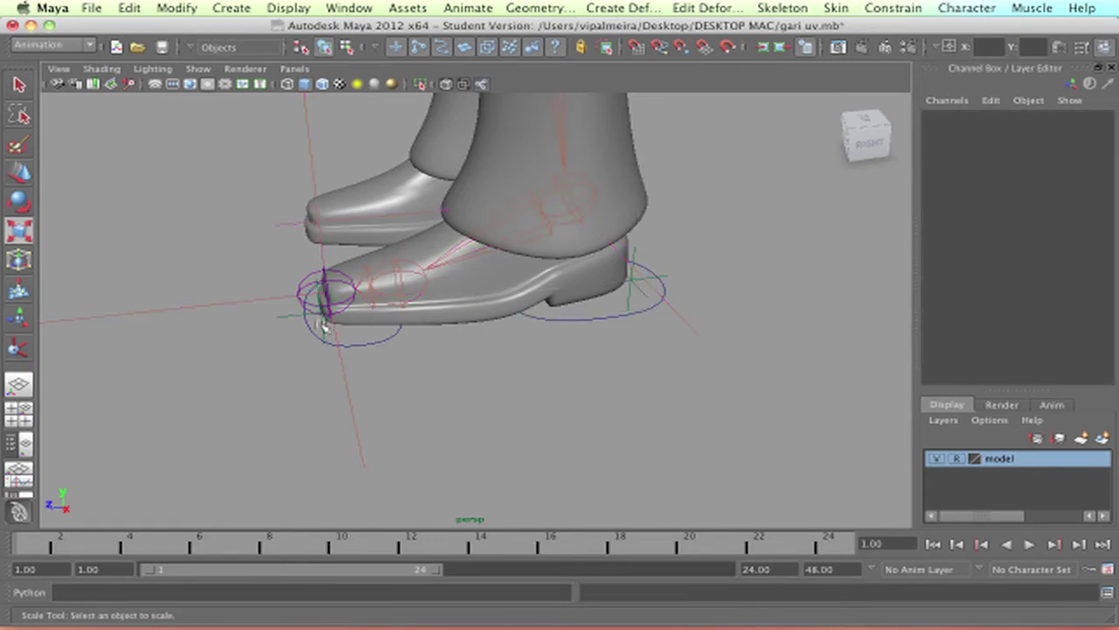
- Parent the toe locator to the toe circle and clear the selection
left_click_drag(292, 318, 381, 343)
left_click(385, 348, "shift")
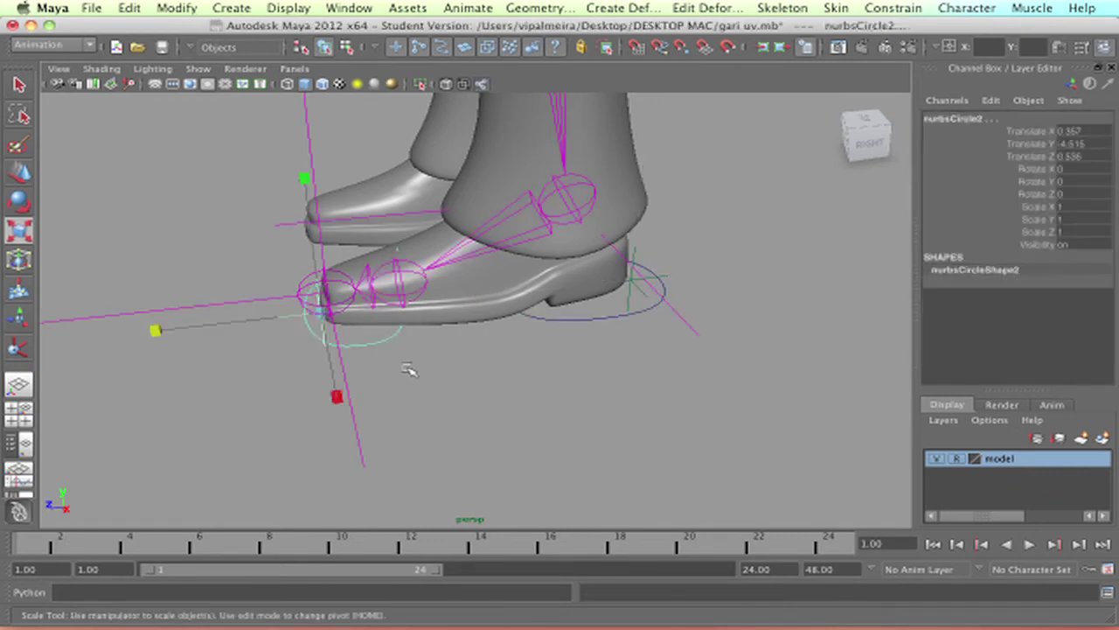
key("p")
left_click(512, 315)
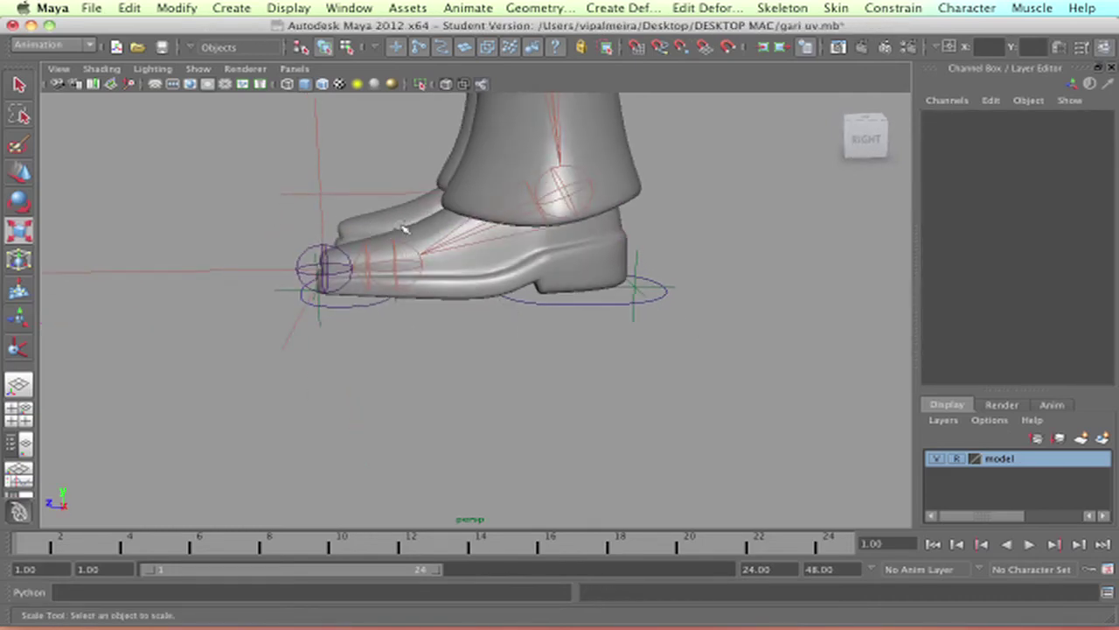
- Select the heel circle and open the Outliner to show the scene hierarchy
left_click_drag(562, 304, 582, 324, "alt")
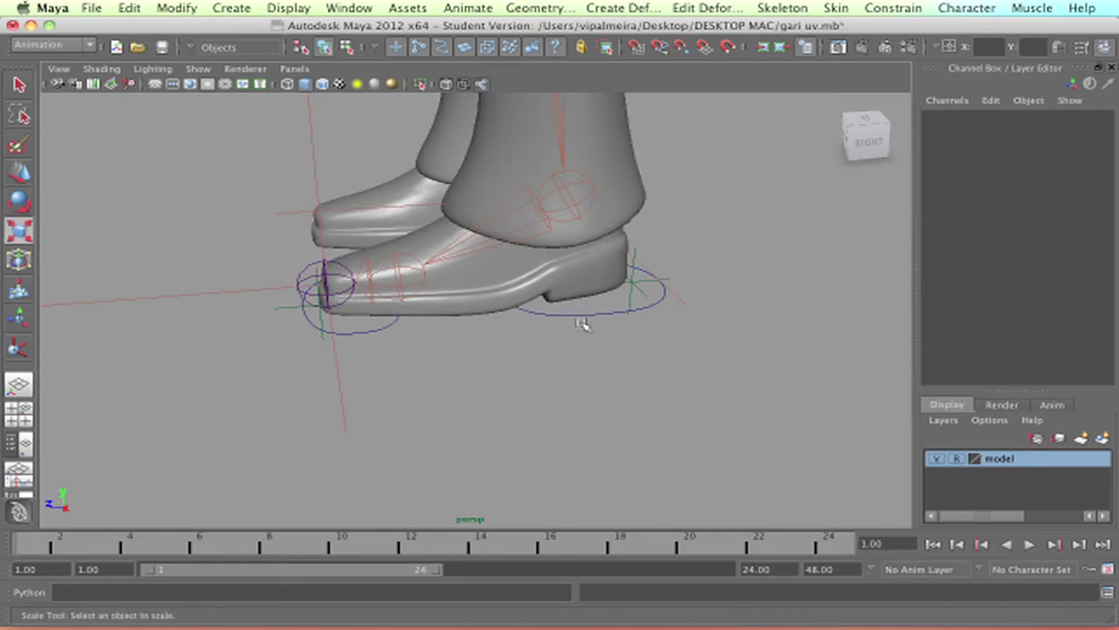
left_click(582, 316)
left_click_drag(629, 354, 575, 314, "alt")
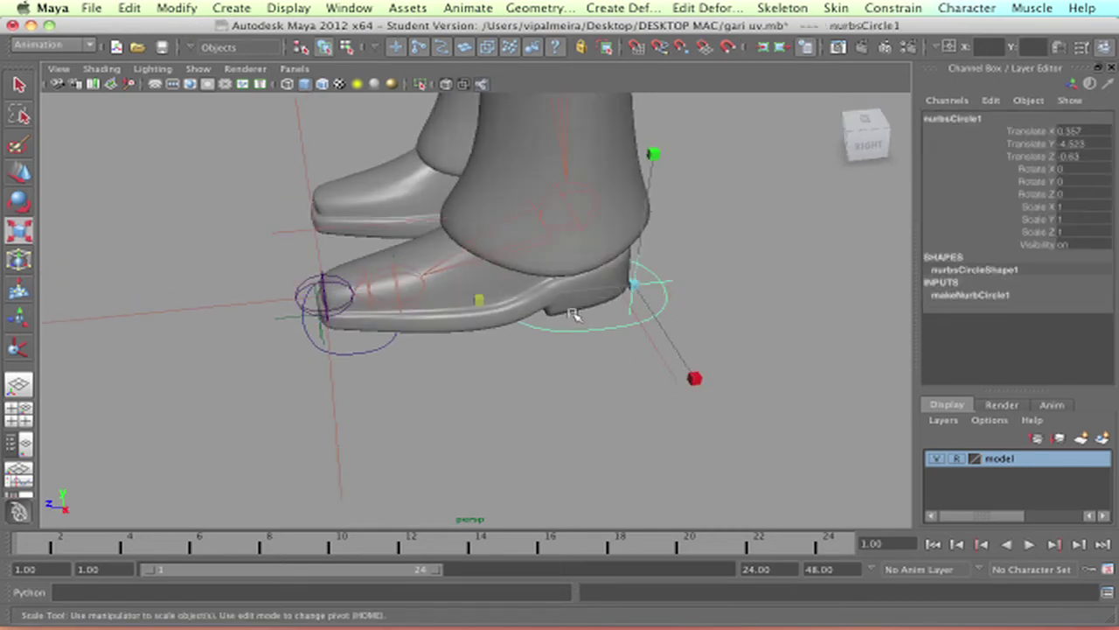
left_click(586, 337)
left_click(587, 326)
left_click_drag(616, 374, 566, 424, "alt")
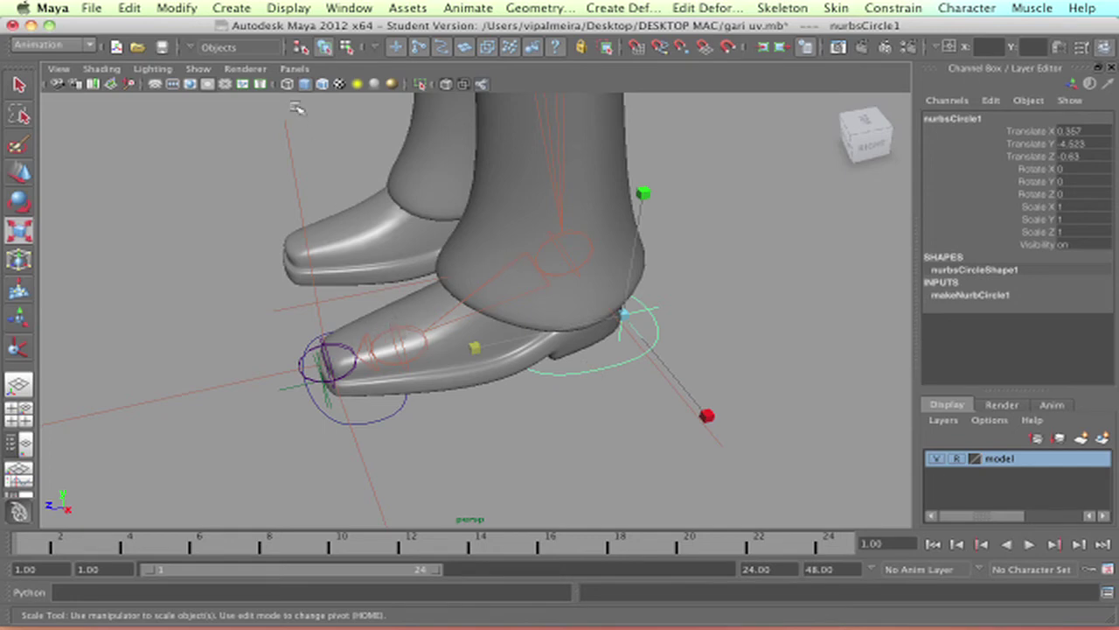
left_click(349, 8)
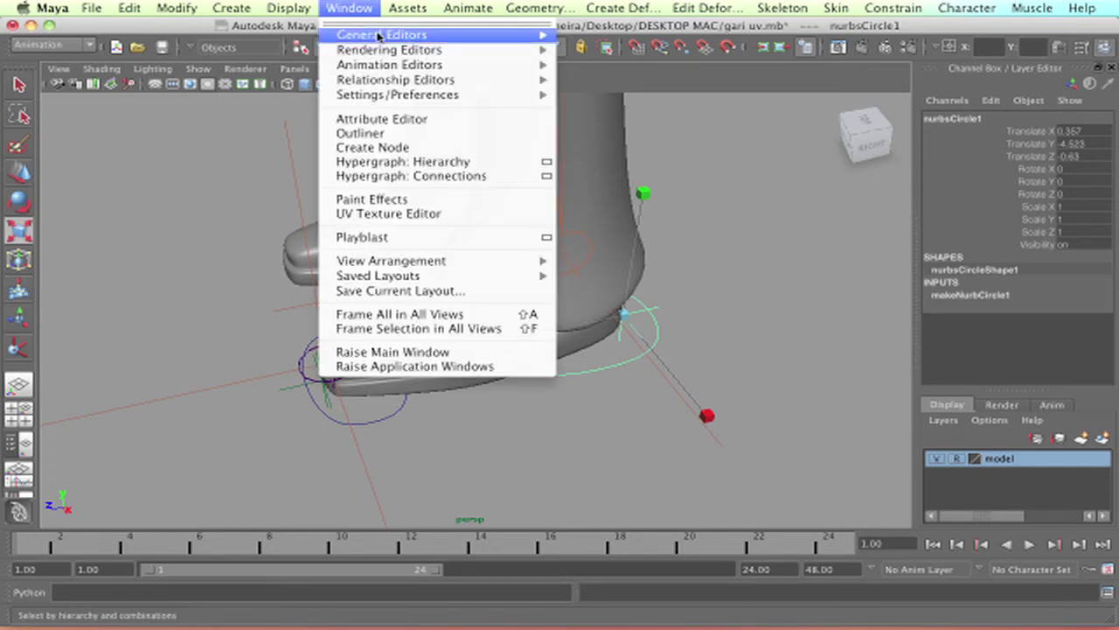
left_click(362, 133)
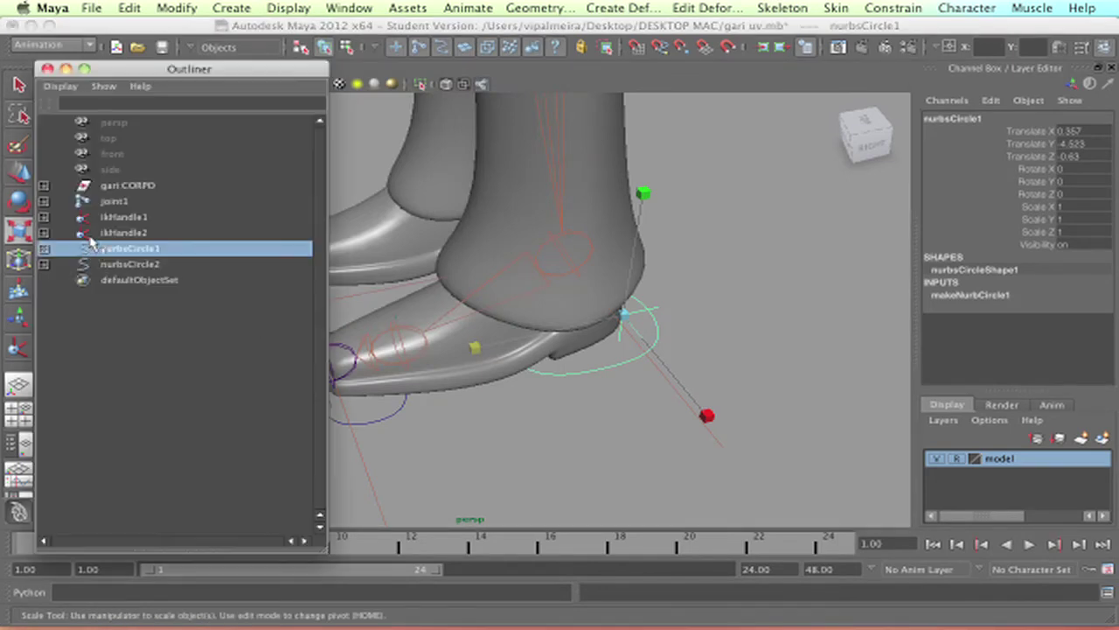
- Check the heel locator's place under the heel circle and reveal the toe joint in the scene hierarchy
left_click(621, 343)
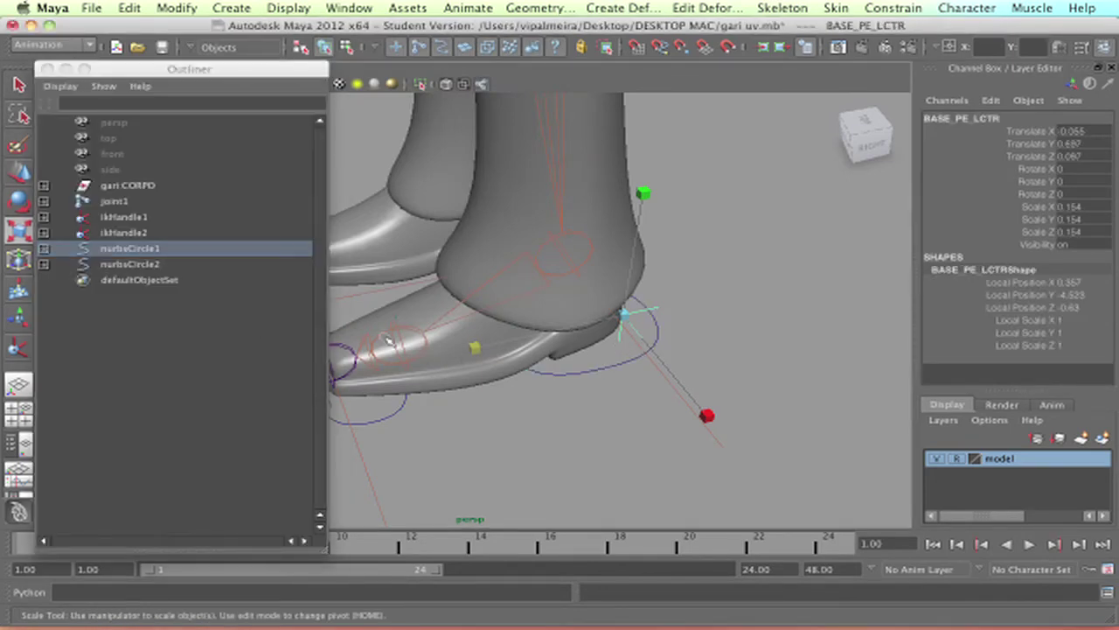
key("f")
left_click(43, 200)
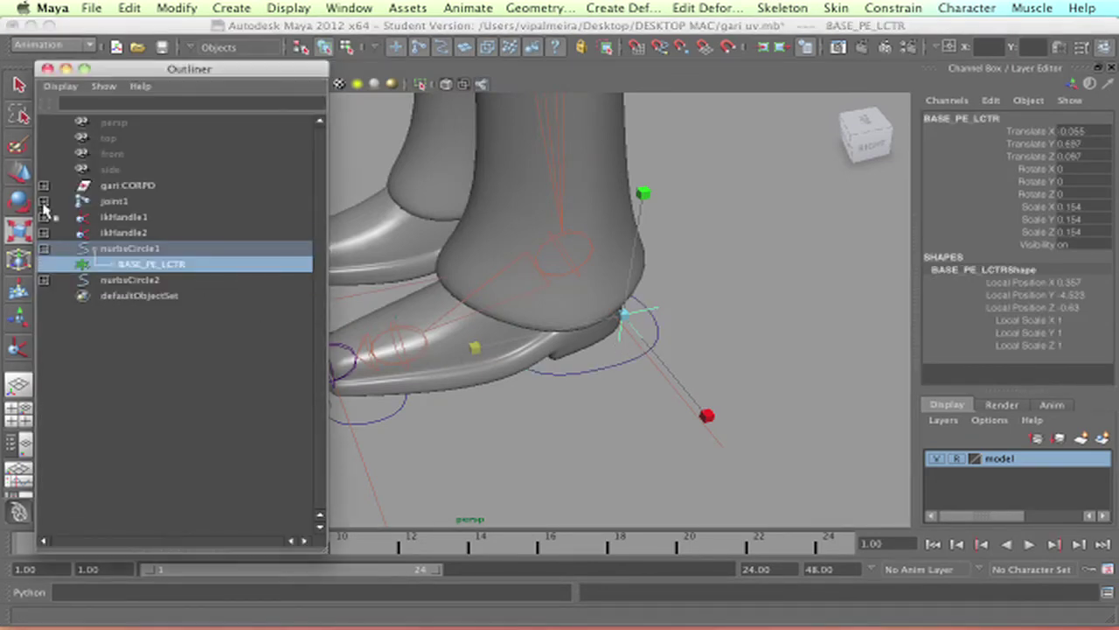
left_click(390, 329)
left_click_drag(547, 437, 504, 400, "alt")
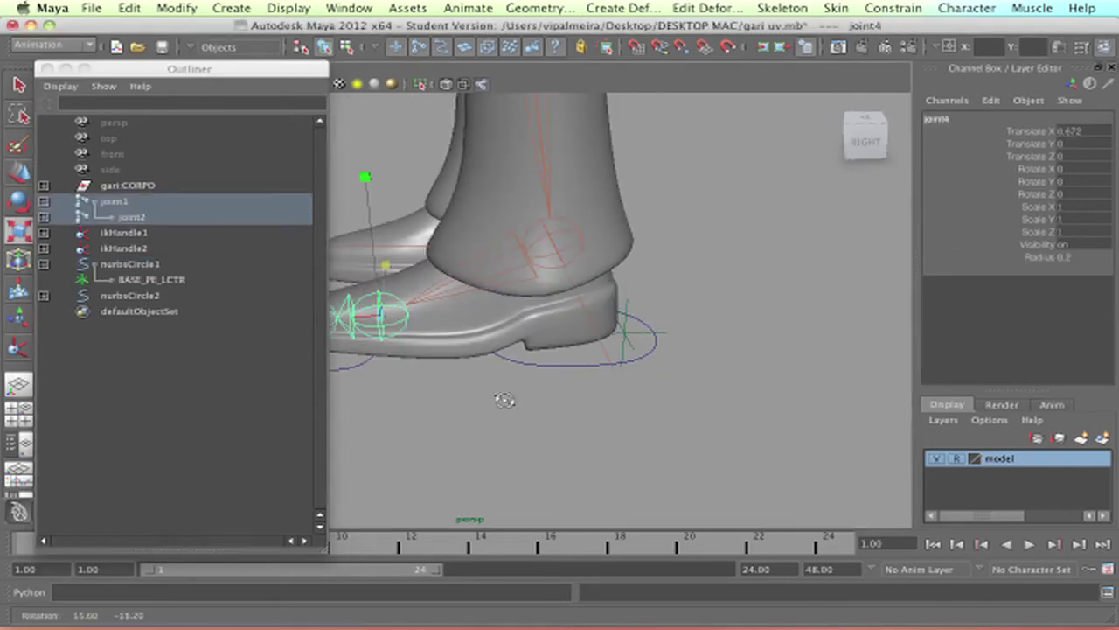
middle_click_drag(509, 422, 656, 430, "alt")
left_click_drag(656, 430, 482, 390, "alt")
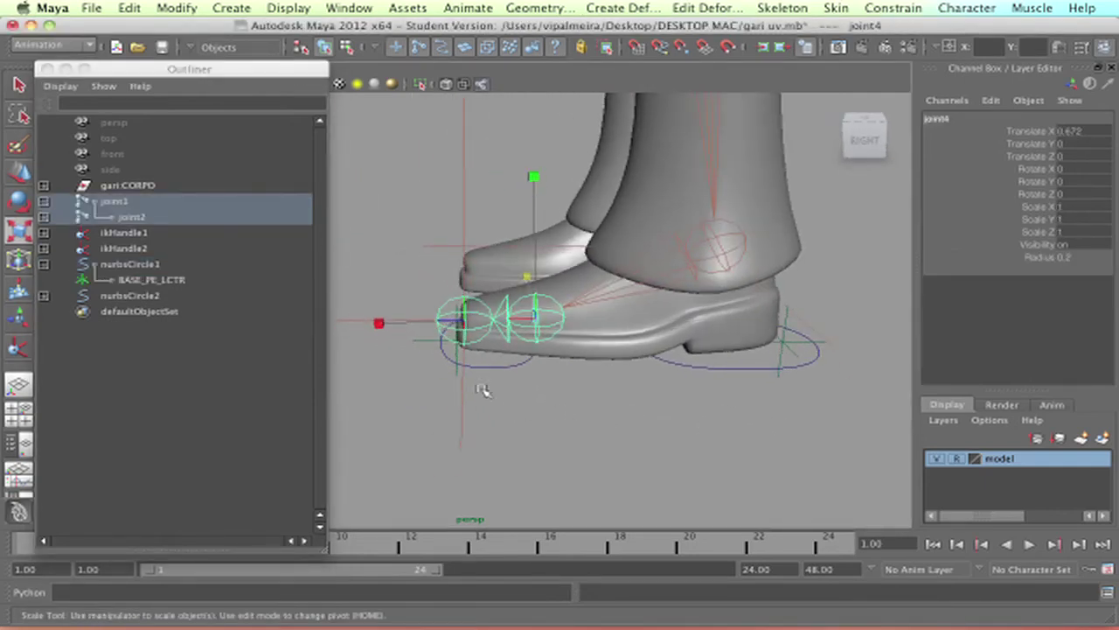
- Review the toe locator's child locators MEIO_DO_PE_LCTR and DOBRA_DEDOS in the Outliner, clear the selection, and close the Outliner
left_click(423, 341)
left_click(44, 311)
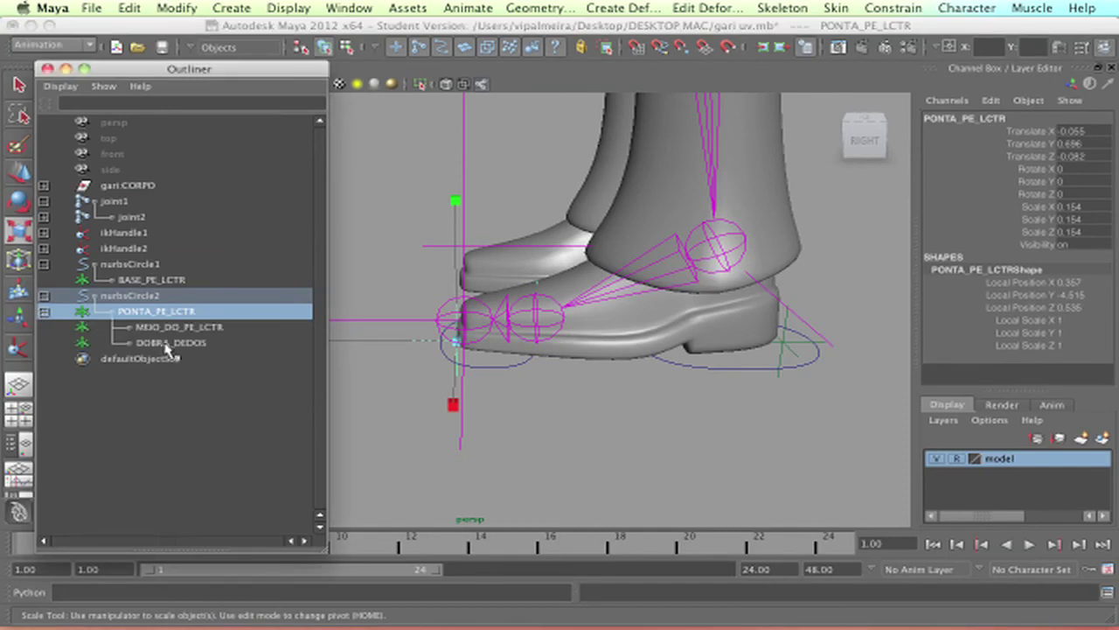
left_click(179, 327)
left_click(184, 342)
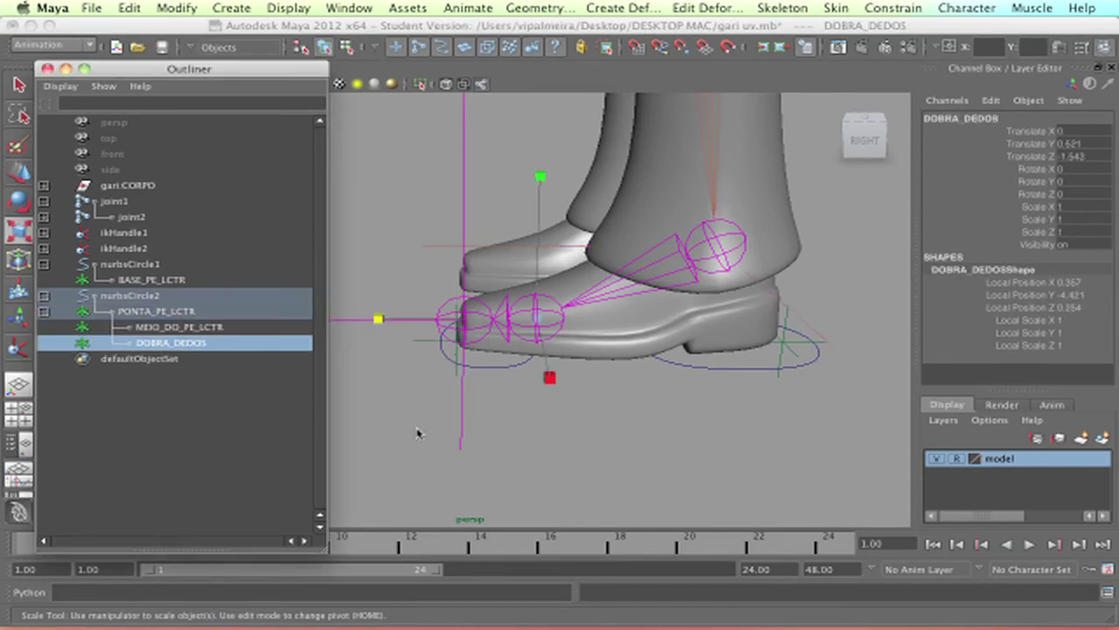
left_click(607, 444)
right_click_drag(637, 372, 551, 372, "alt")
left_click_drag(551, 371, 603, 393, "alt")
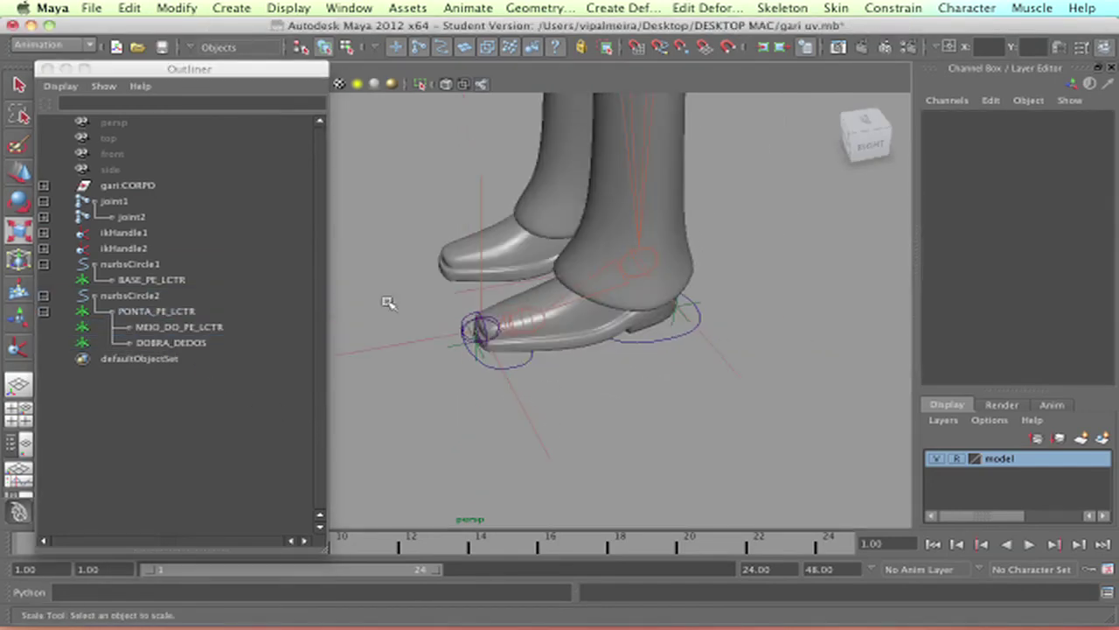
left_click_drag(106, 68, 133, 61)
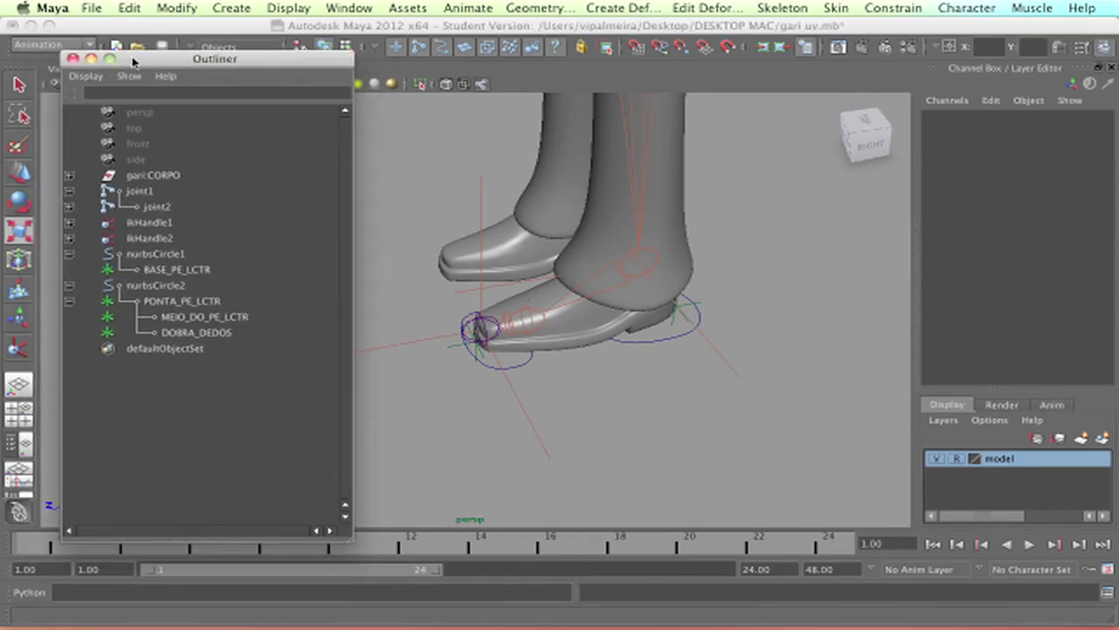
left_click(73, 59)
left_click(864, 140)
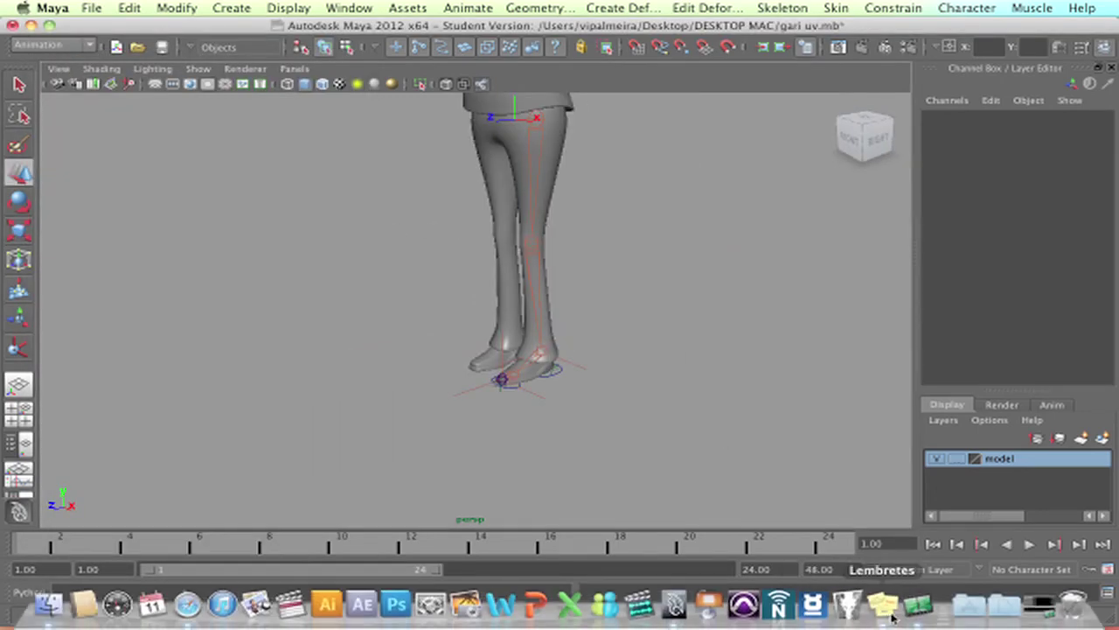
left_click(923, 605)
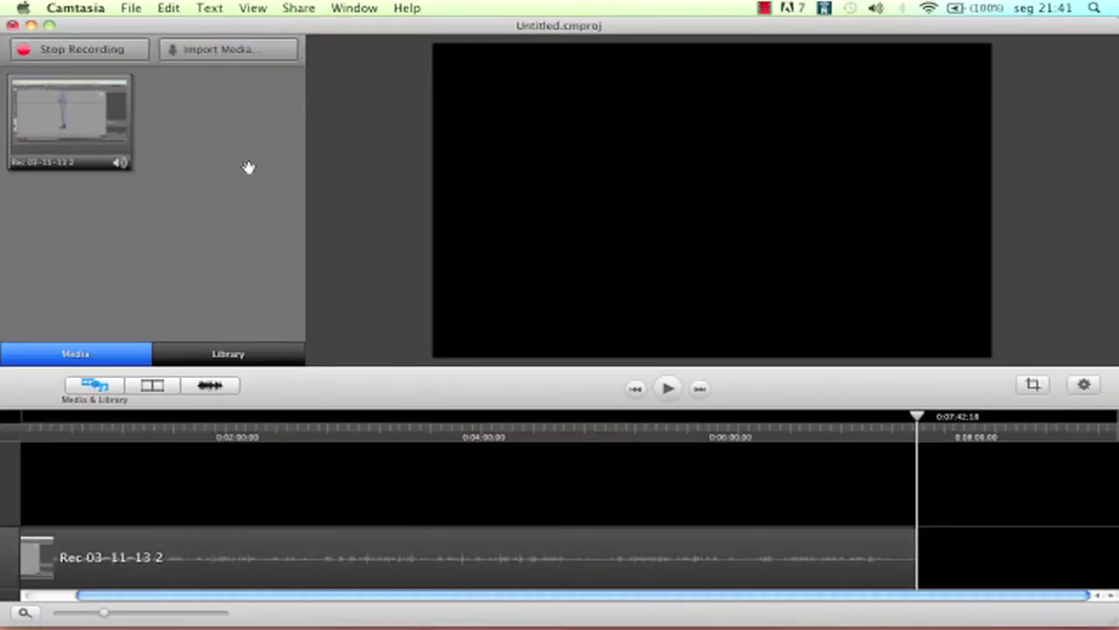
left_click(30, 25)
- Smooth-bind the trousers and the rigged foot's shoe to the leg's joint chain, and clear the selection
scroll(560, 376, "up", 5)
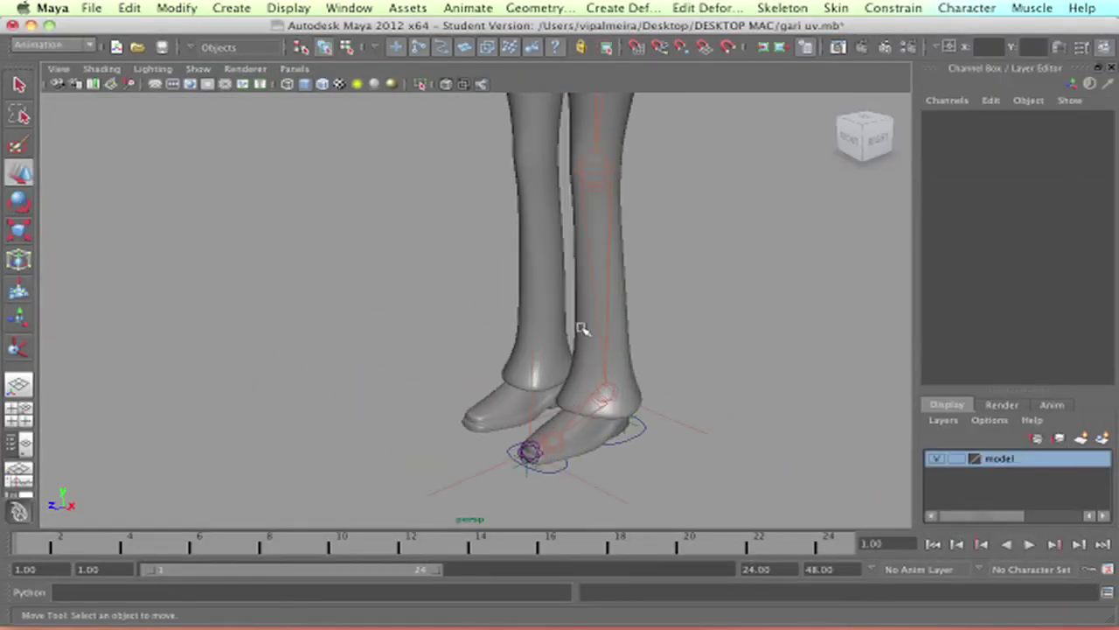
scroll(587, 319, "down", 5)
middle_click_drag(532, 176, 531, 187, "alt")
left_click(536, 126)
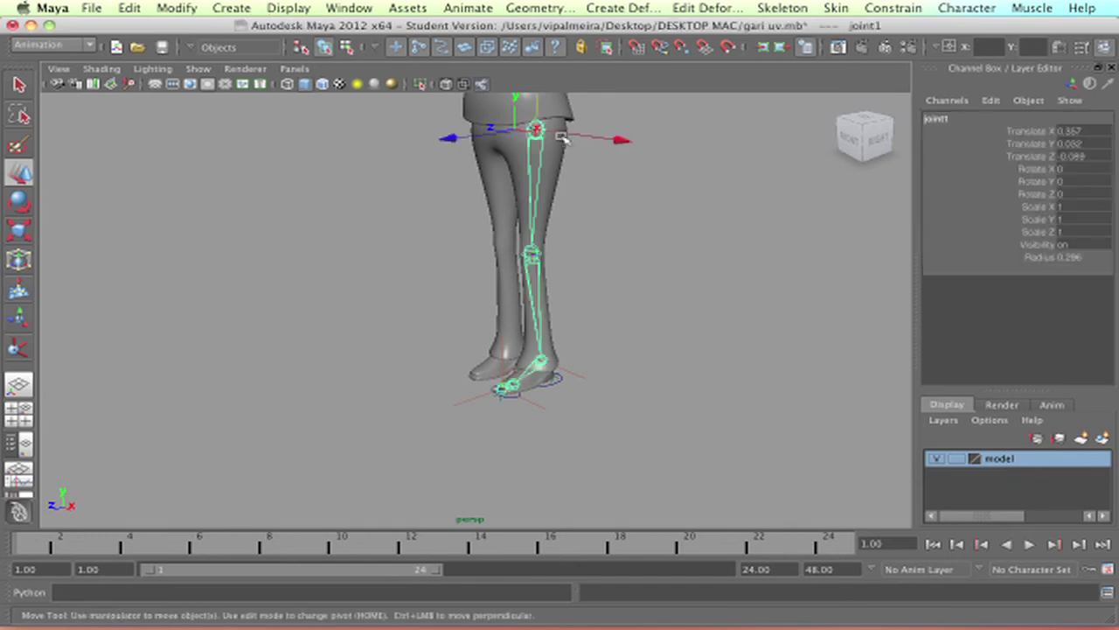
key("q")
left_click(560, 166)
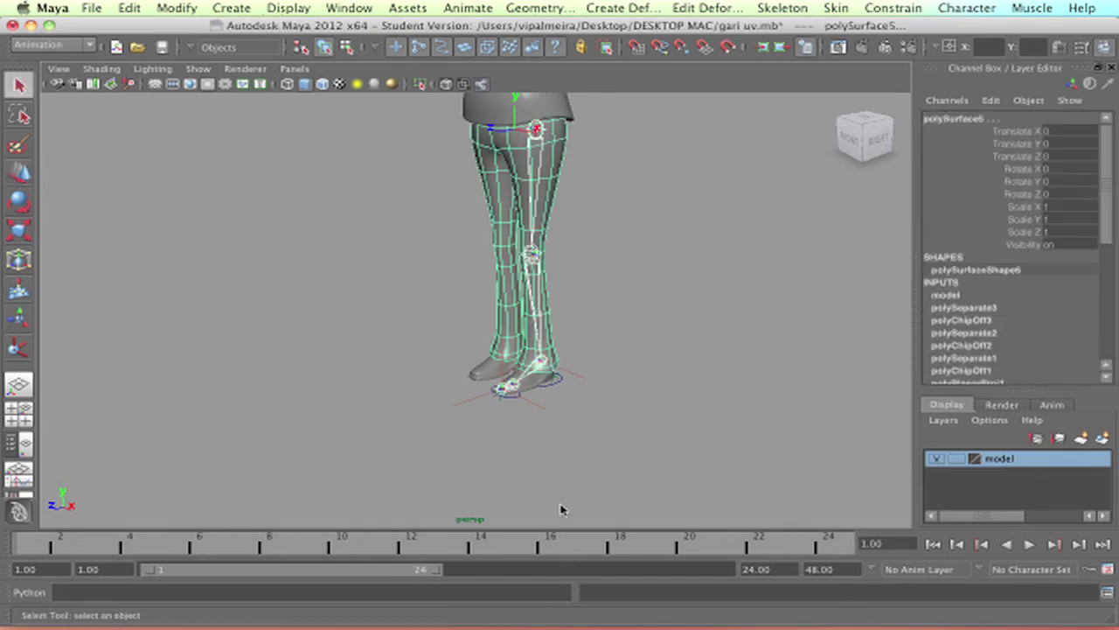
left_click(534, 394)
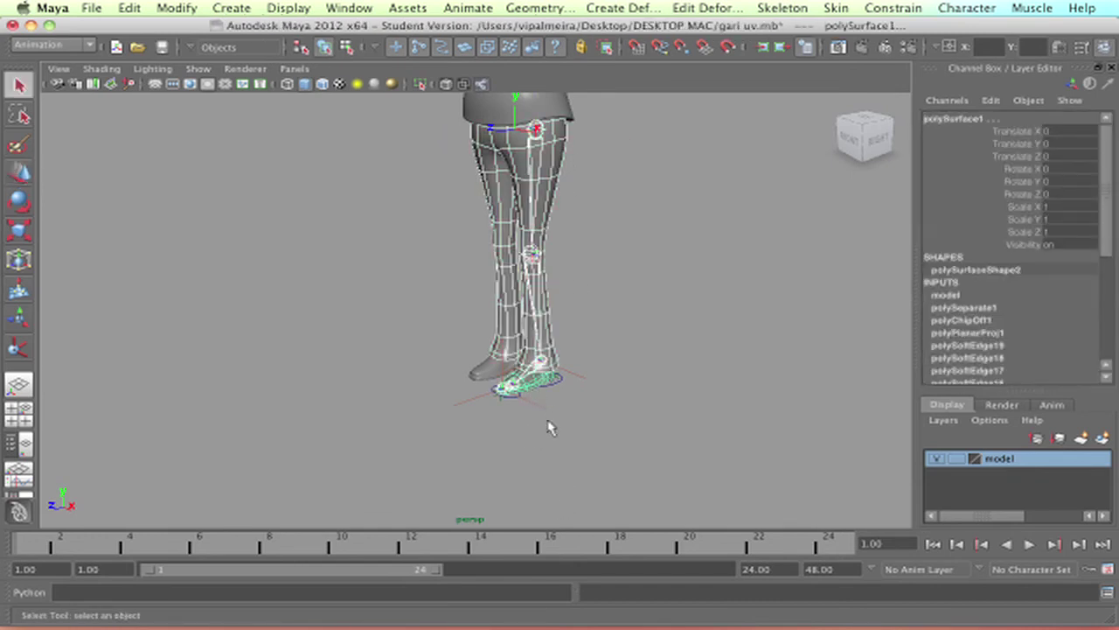
left_click(830, 9)
mouse_move(861, 35)
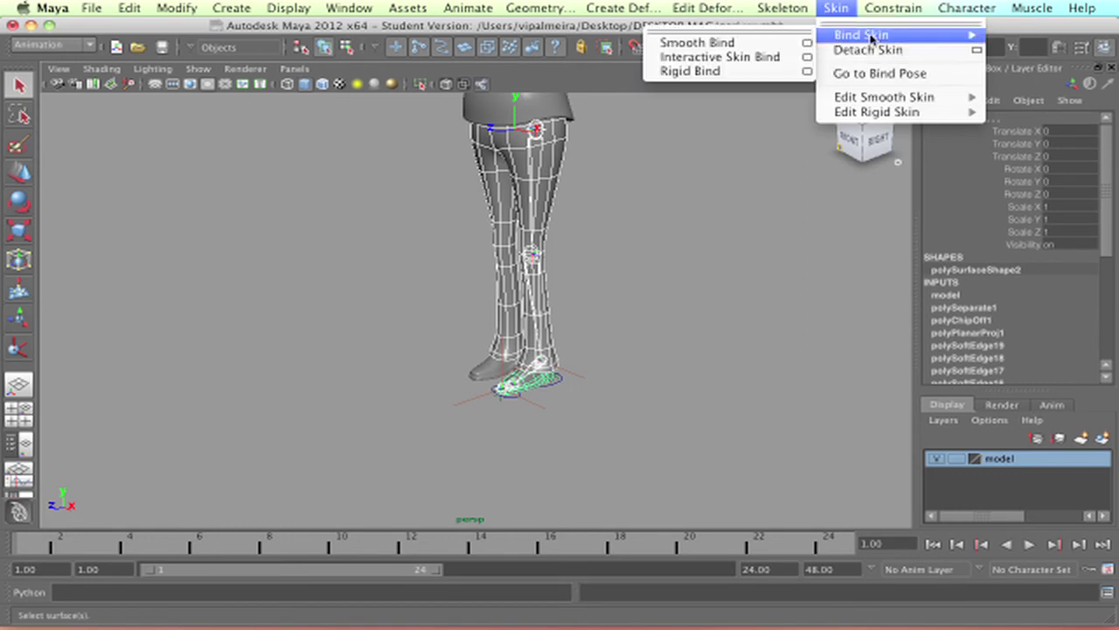
left_click(731, 43)
left_click(601, 350)
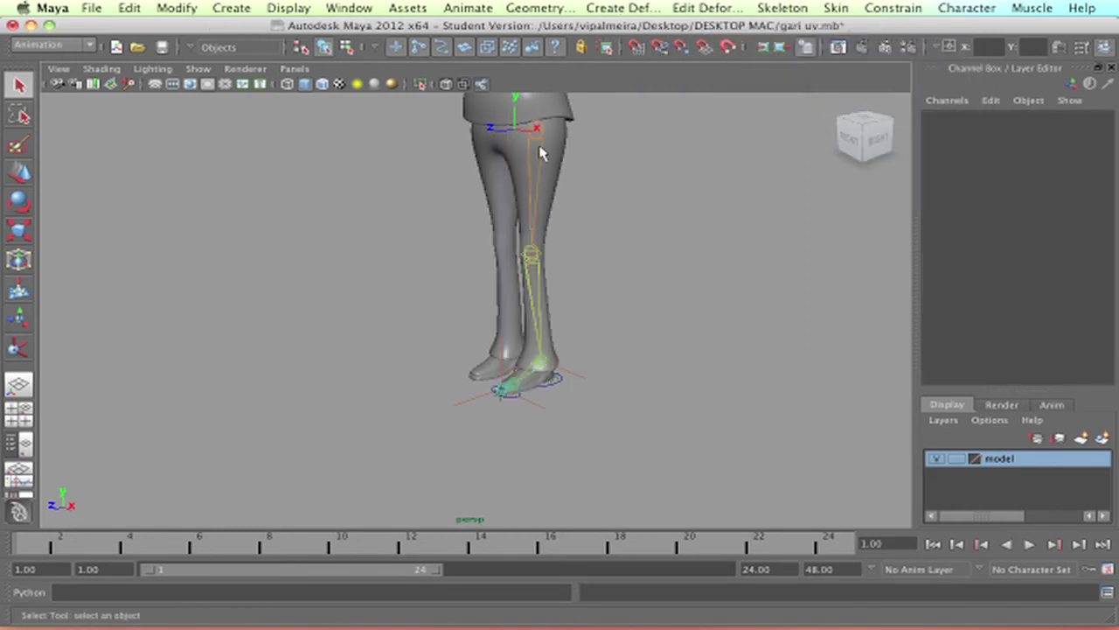
- Parent the toe circle to the heel circle
left_click(565, 385)
key("w")
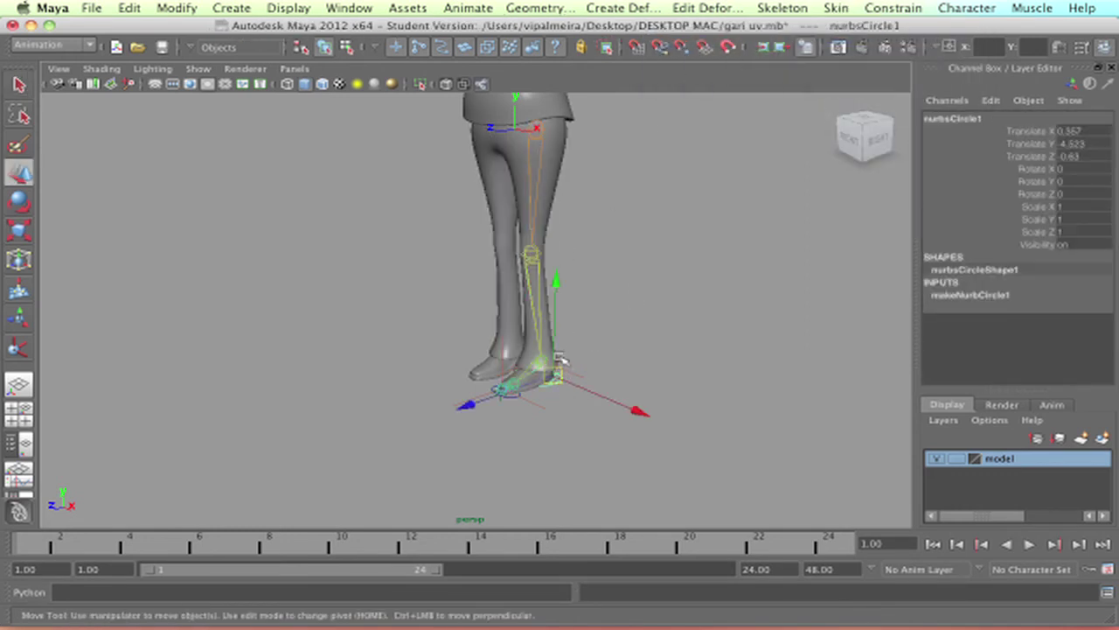
left_click_drag(559, 358, 566, 355)
middle_click_drag(582, 399, 526, 330, "alt")
right_click_drag(527, 330, 677, 404, "alt")
left_click_drag(678, 404, 650, 387, "alt")
right_click_drag(649, 388, 545, 368, "alt")
left_click_drag(545, 368, 608, 363, "alt")
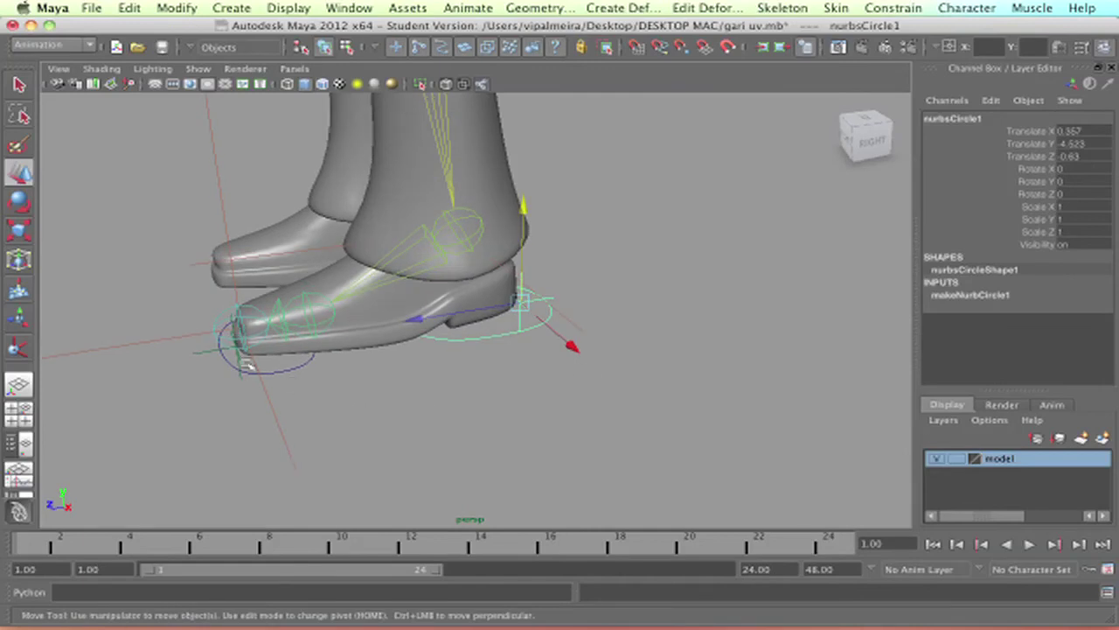
left_click(297, 369, "shift")
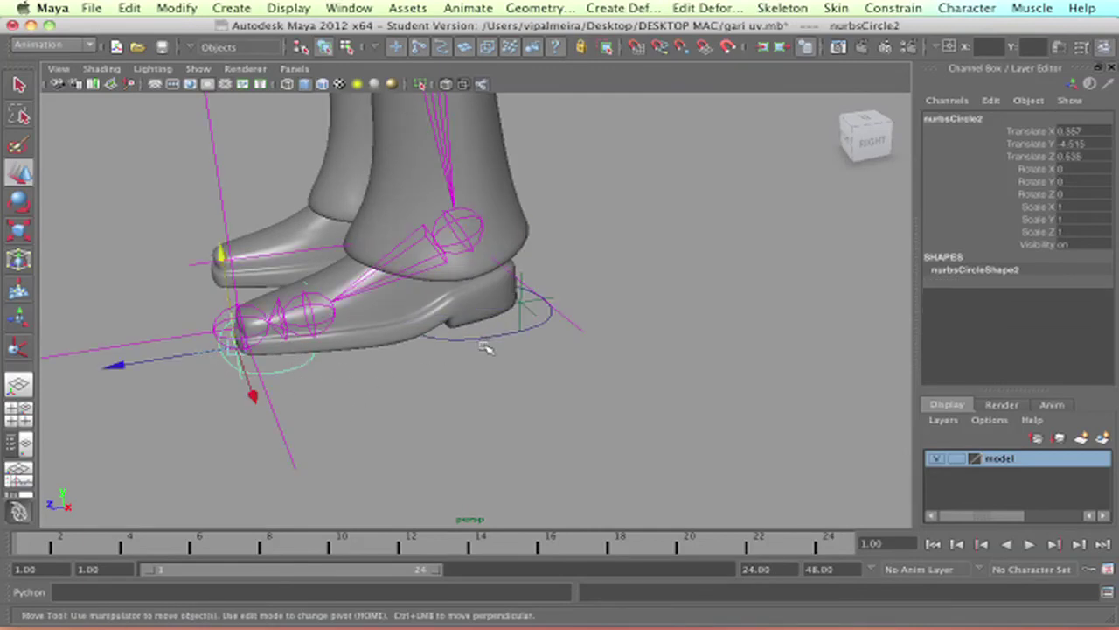
key("p")
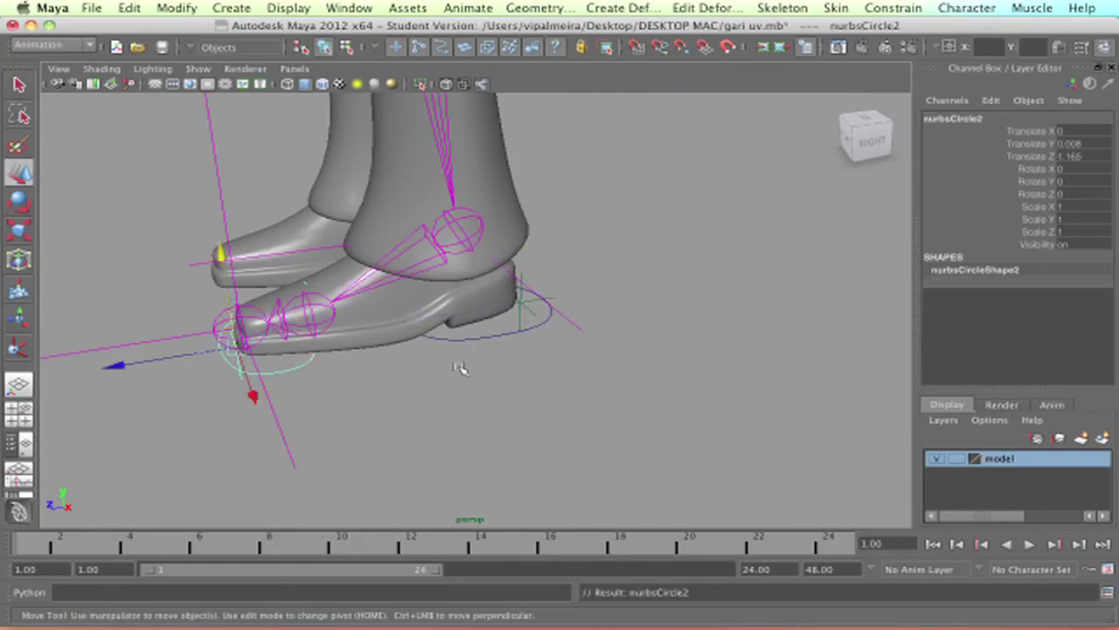
- Raise the heel circle to Translate Y -3.93 to test the leg's deformation, and clear the selection
left_click(490, 337)
scroll(472, 345, "down", 5)
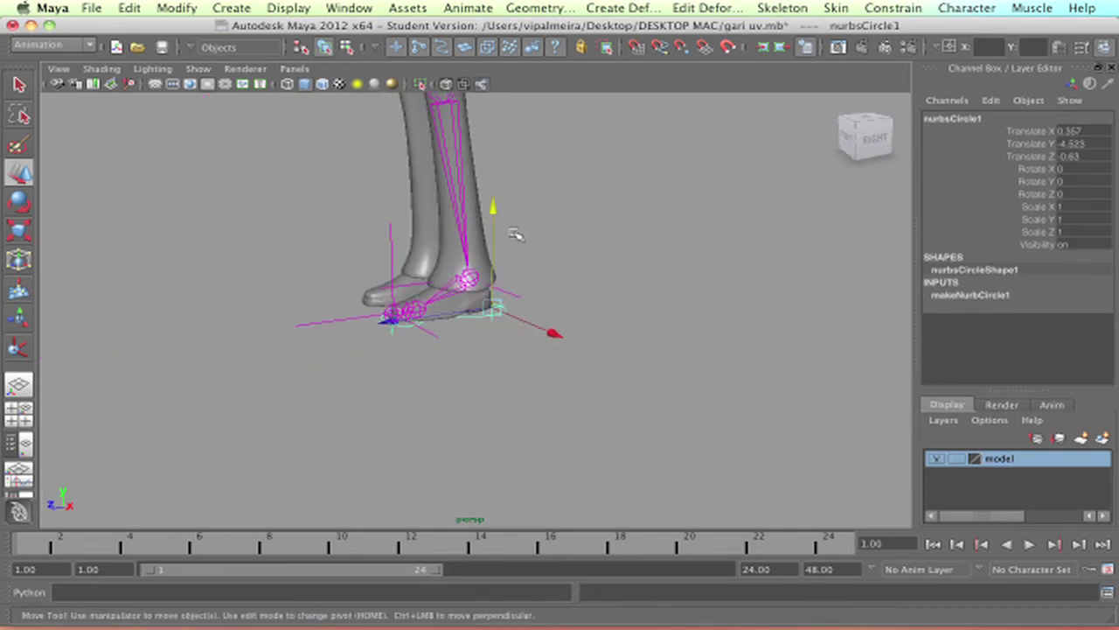
left_click_drag(495, 222, 465, 286, "alt")
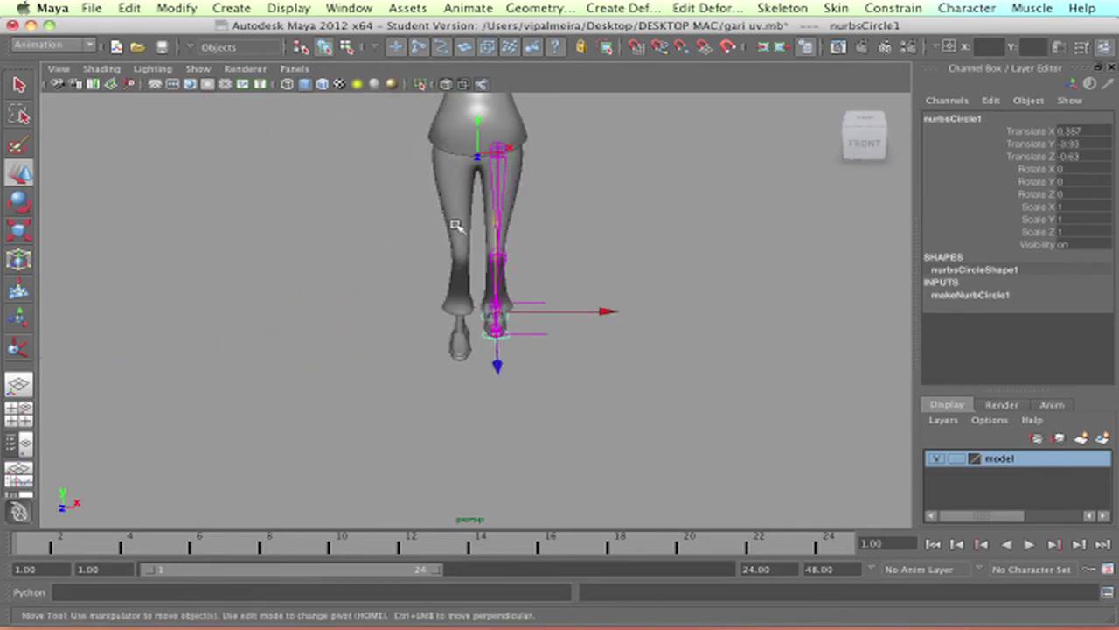
left_click_drag(556, 343, 470, 190, "alt")
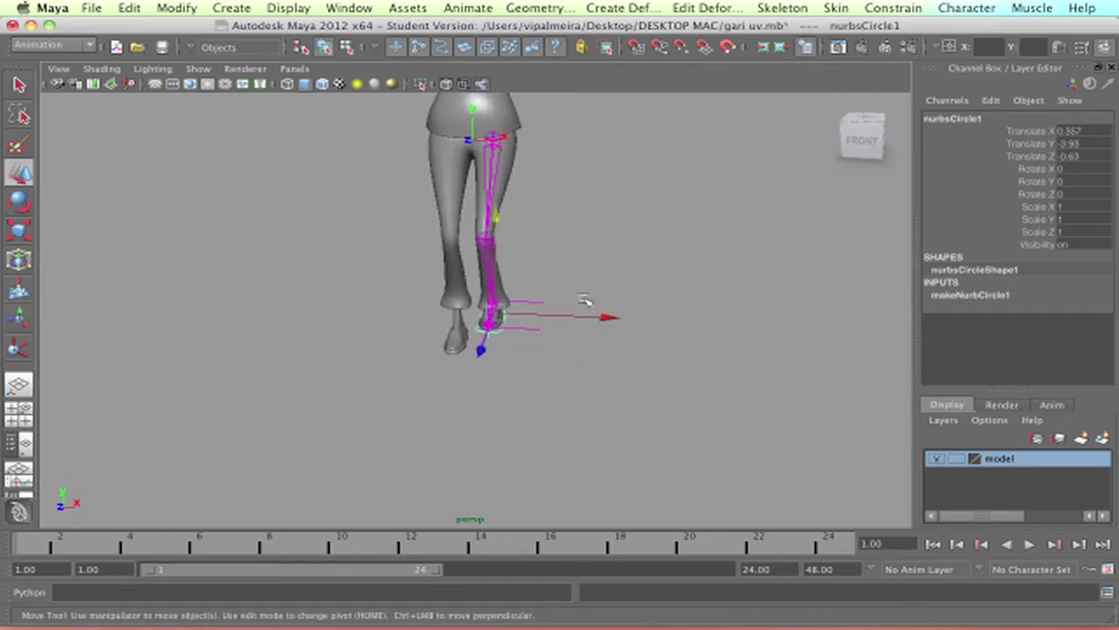
left_click(648, 282)
- Delete the lower-leg and cuff faces of the unrigged trouser leg
left_click(441, 241)
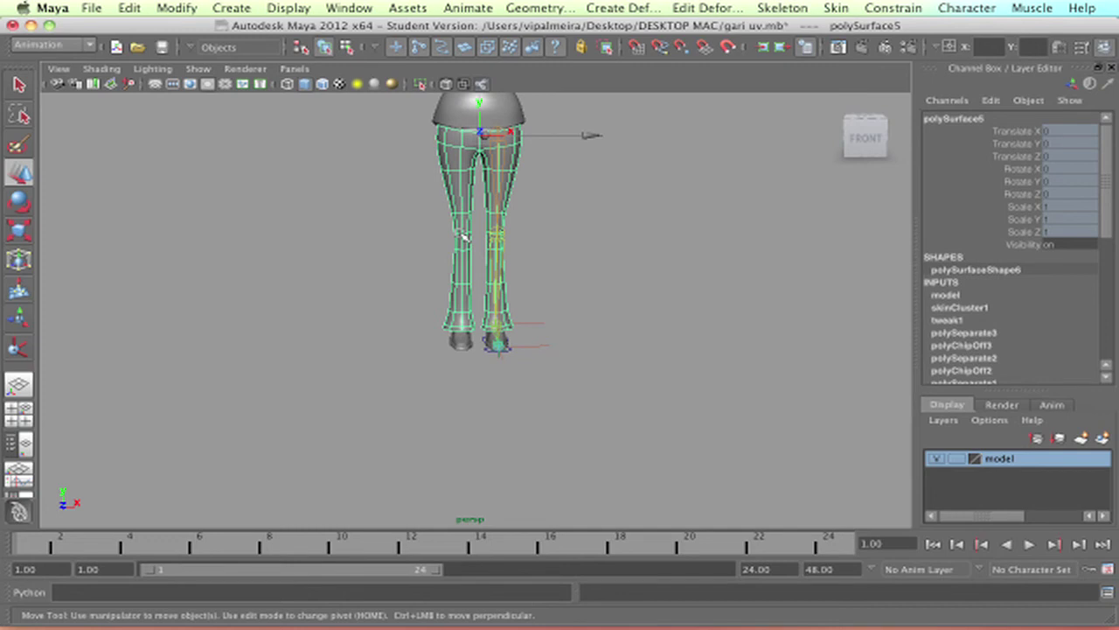
key("F8")
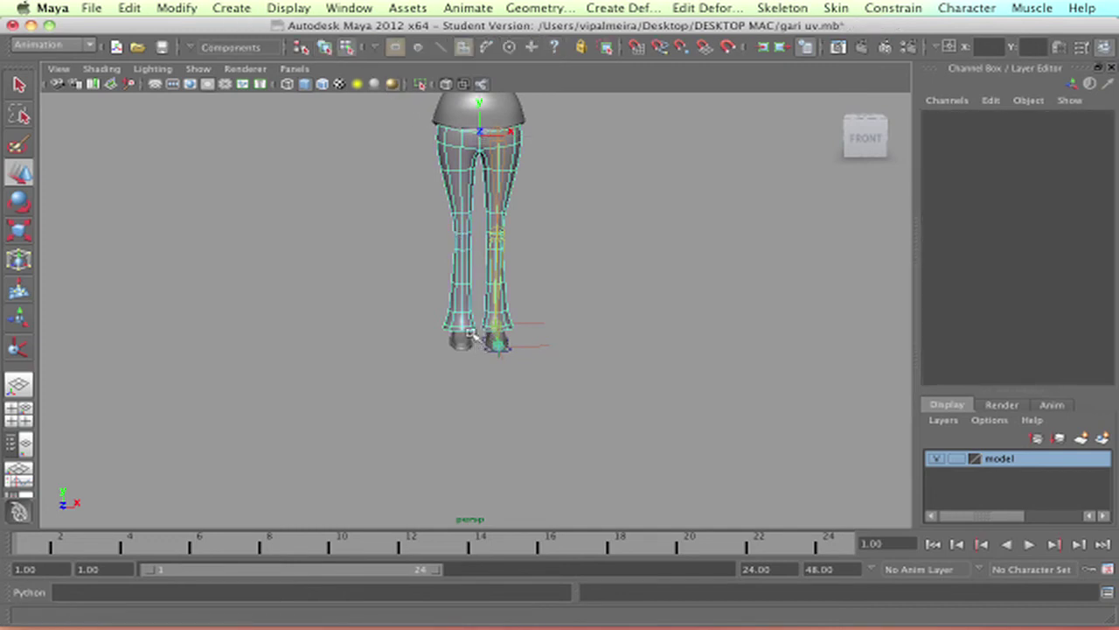
left_click_drag(479, 317, 388, 230)
key("Delete")
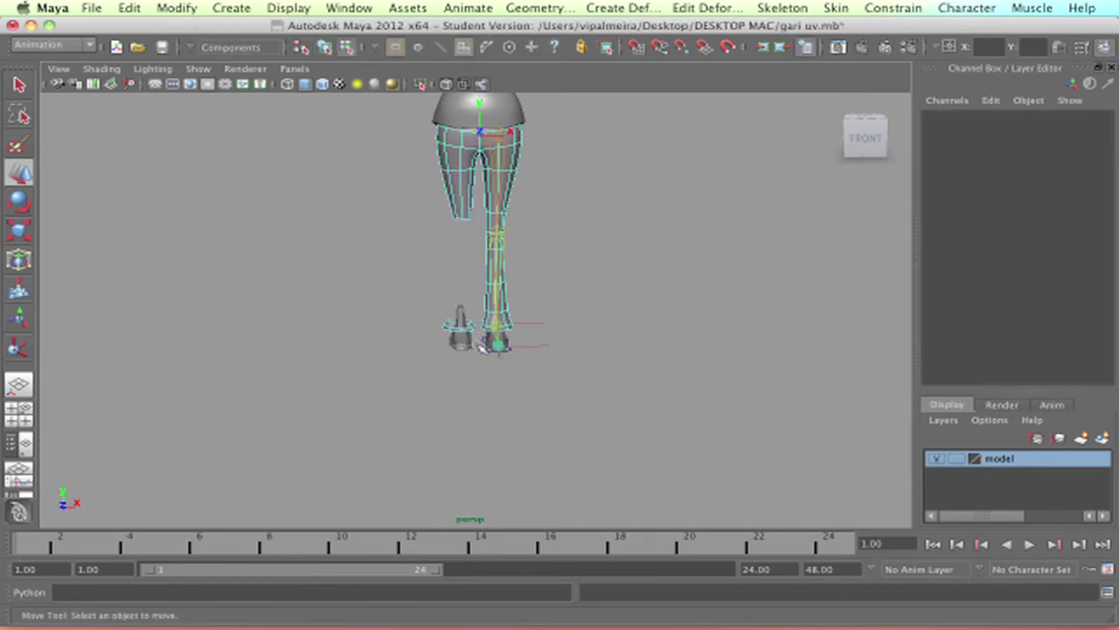
left_click(461, 331)
left_click(468, 234)
- Delete the remaining thigh and hip faces on the unrigged half of the trousers, and return to object mode
left_click_drag(443, 207, 357, 93)
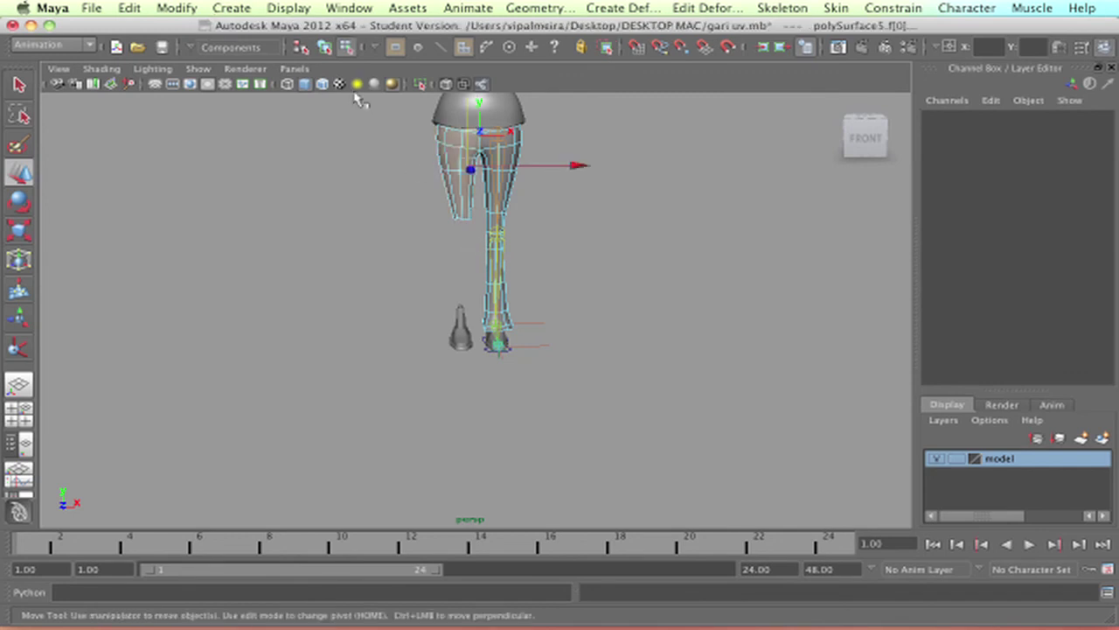
key("Delete")
key("q")
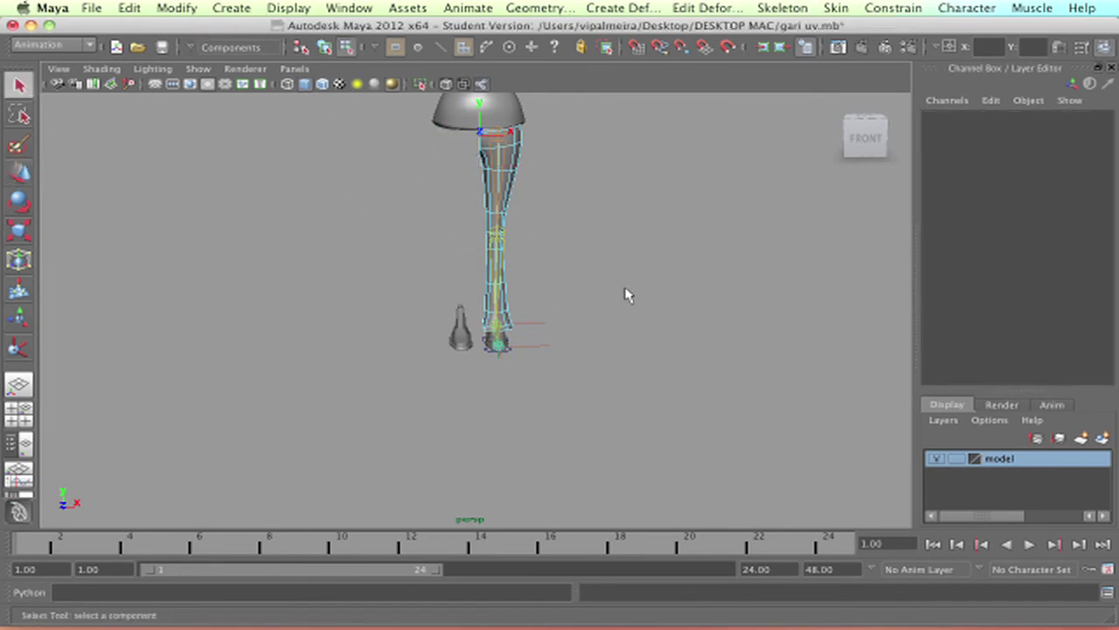
key("F8")
left_click(546, 232)
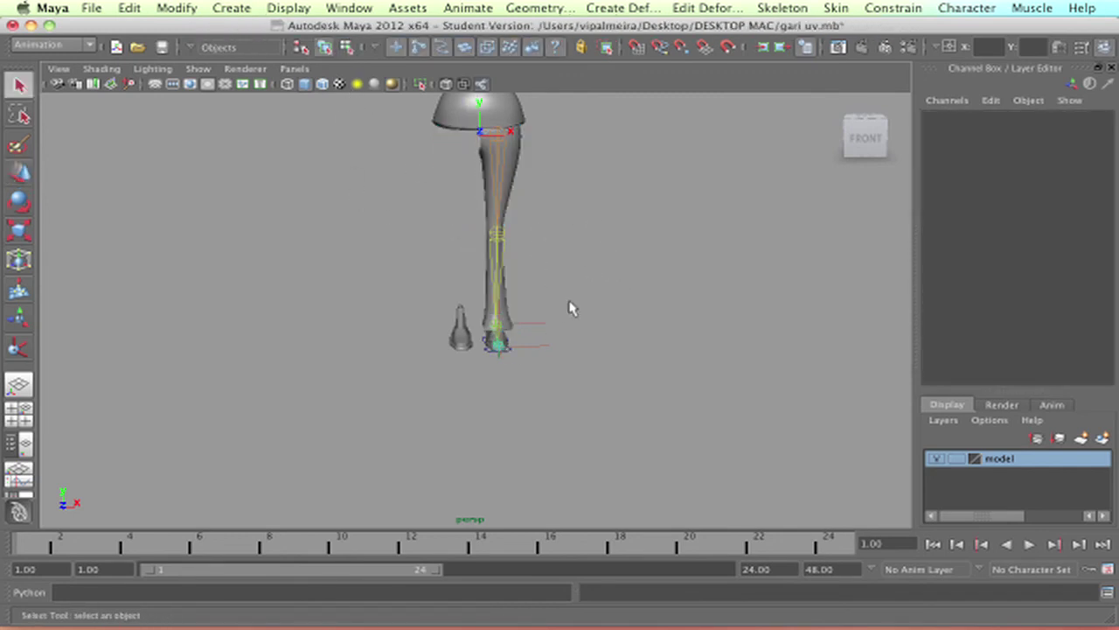
- Raise the heel circle to Translate Y -3.506 to bend the knee, and inspect the leg from several angles
left_click_drag(582, 327, 487, 338, "alt")
right_click_drag(487, 337, 525, 425, "alt")
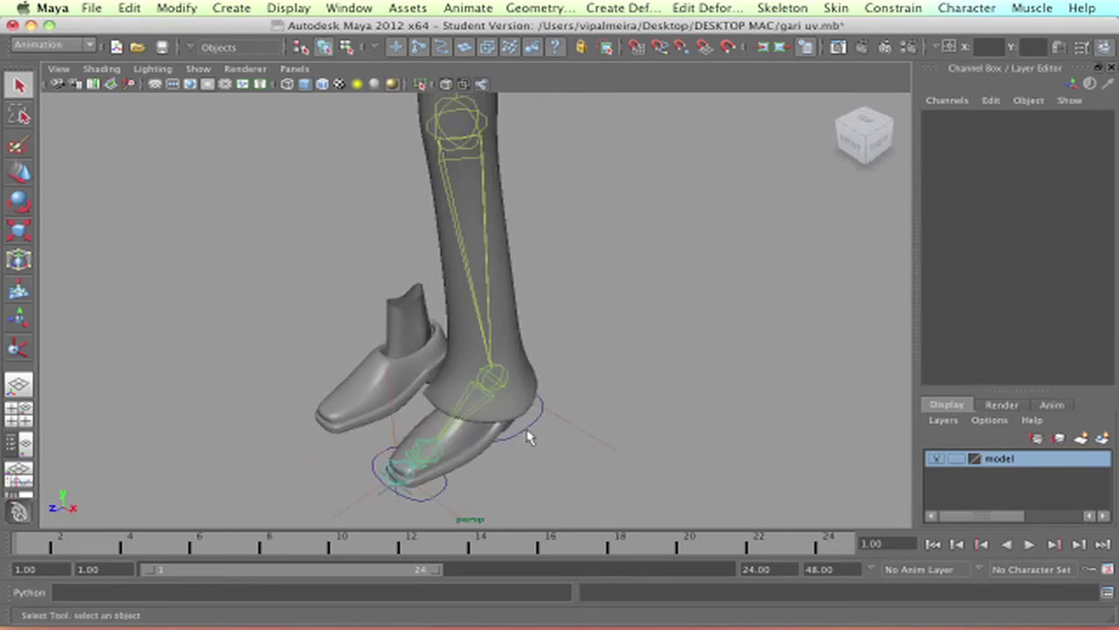
left_click(528, 428)
key("w")
left_click_drag(630, 437, 583, 419, "alt")
left_click_drag(504, 326, 501, 198)
left_click_drag(415, 263, 383, 249, "alt")
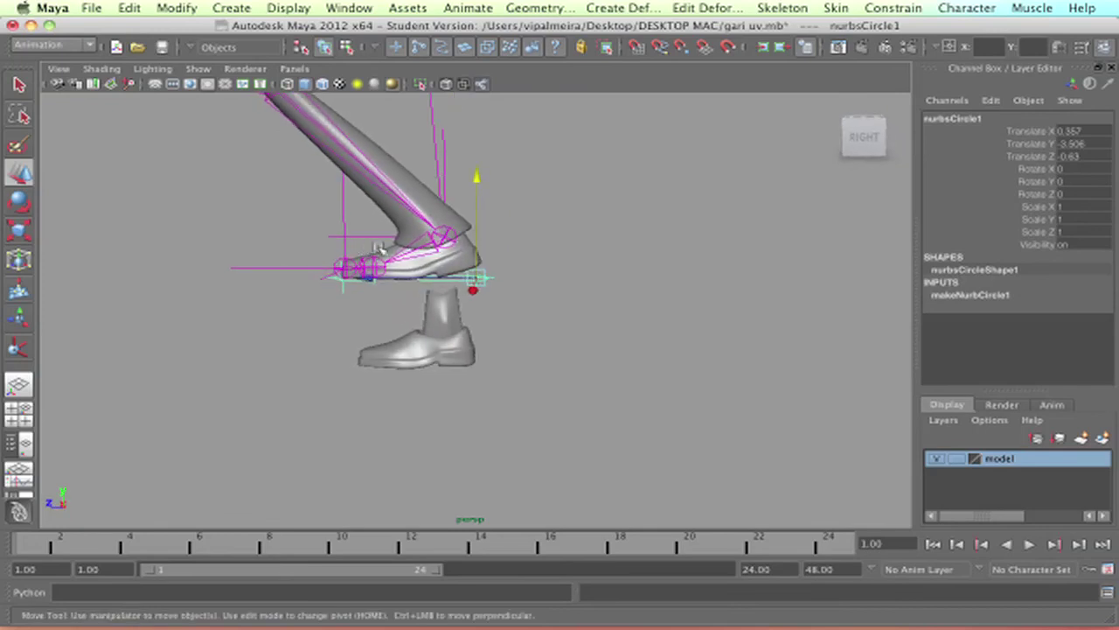
middle_click_drag(514, 381, 624, 520, "alt")
right_click_drag(525, 374, 292, 319, "alt")
left_click_drag(385, 328, 467, 350, "alt")
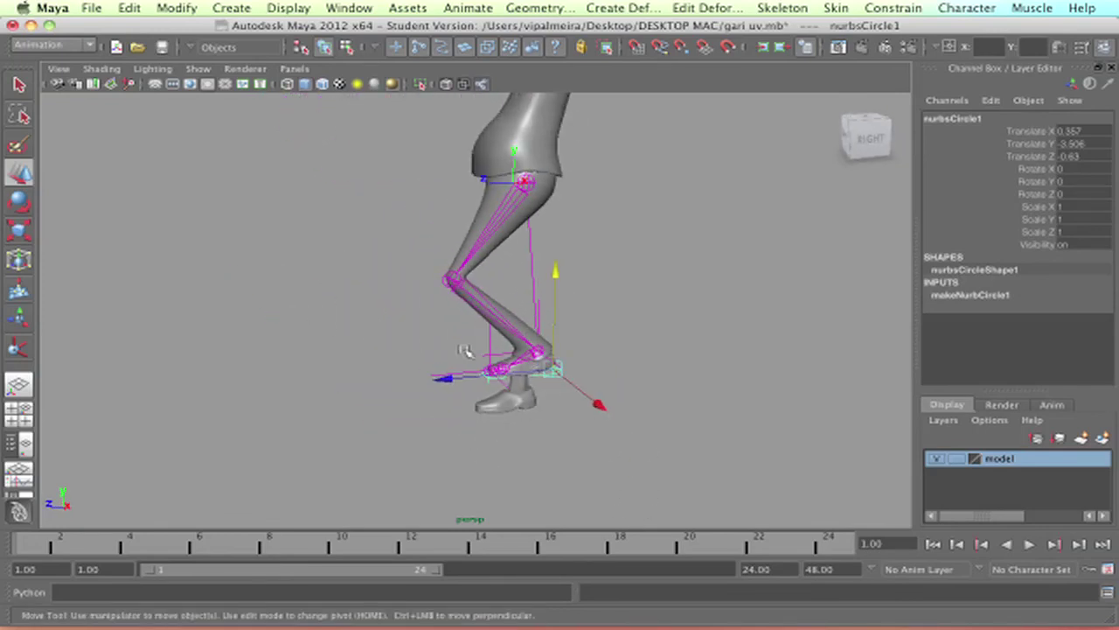
left_click_drag(577, 389, 387, 338, "alt")
- Reposition the heel circle at Translate 0.327, -2.761, 0.578, test its rotation, and reset Rotate X, Y and Z to 0
key("e")
left_click_drag(467, 327, 560, 353, "alt")
scroll(572, 383, "up", 8)
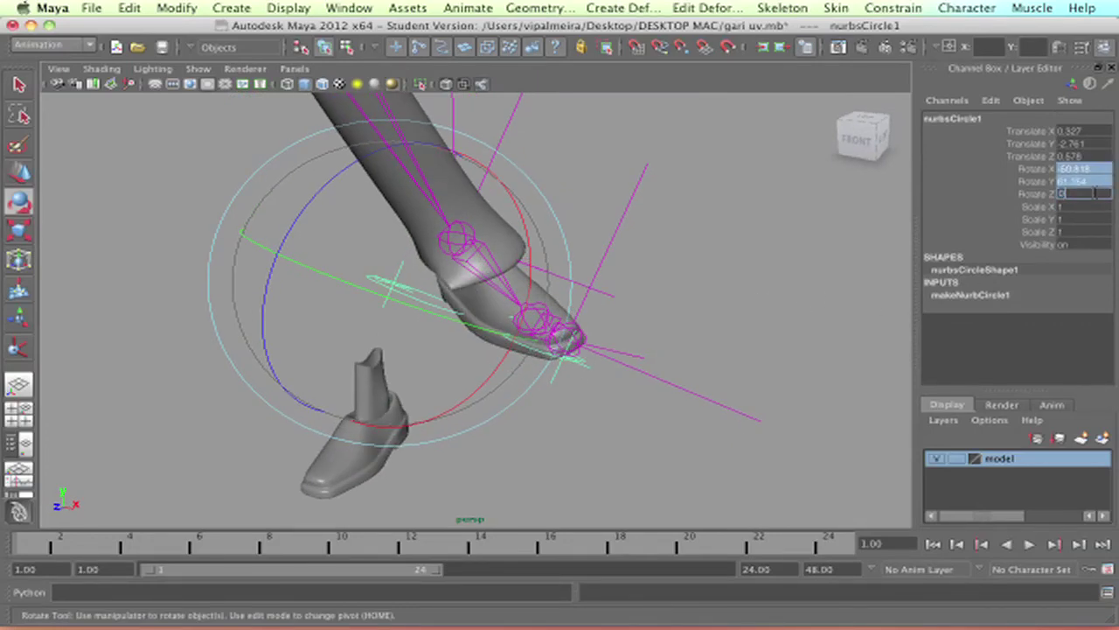
key("Return")
- Rotate the heel circle to tip the foot's toe downward, and clear the selection
left_click_drag(577, 251, 386, 299, "alt")
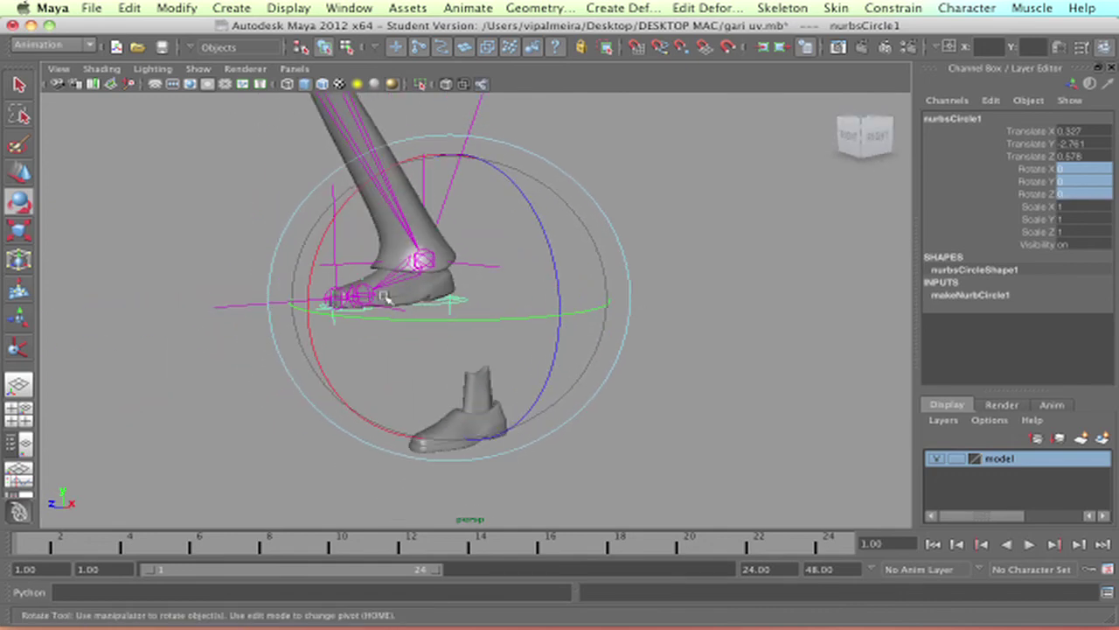
left_click_drag(347, 197, 178, 236)
left_click(179, 236)
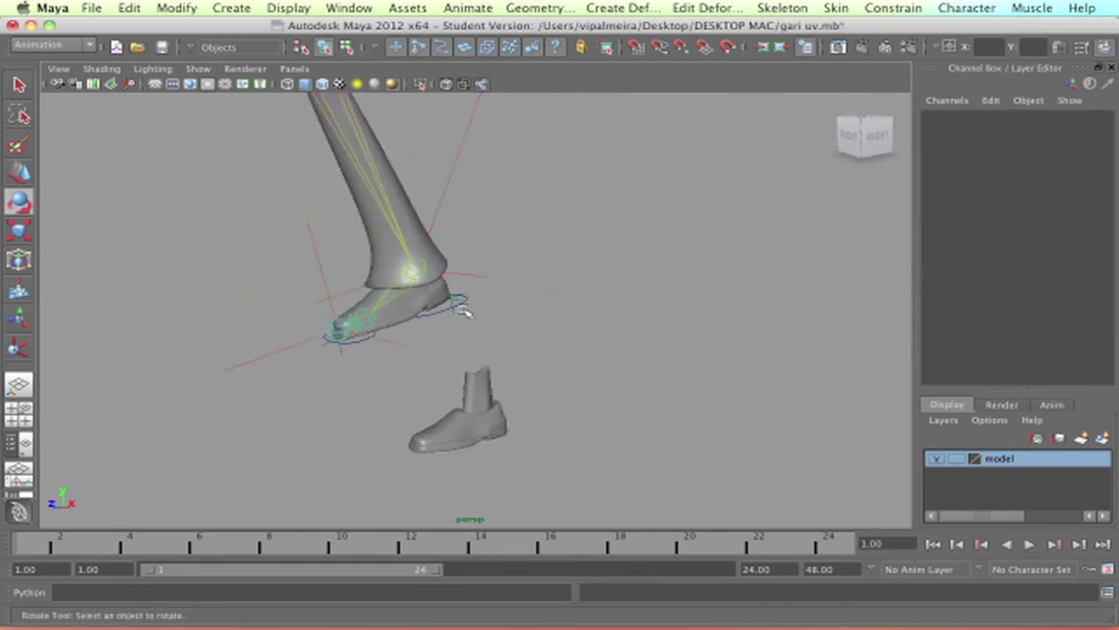
- Undo the heel circle's test rotations and moves until the leg stands back on the ground
left_click(463, 303)
key("z")
key("z")
key("z")
key("z")
key("z")
key("z")
key("z")
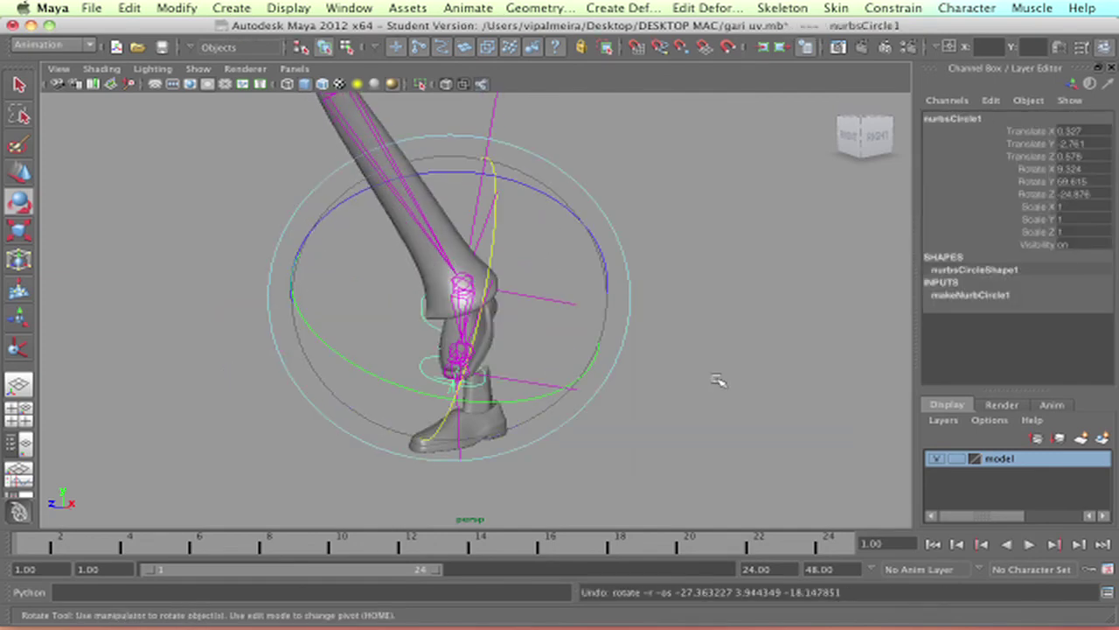
key("z")
key("z")
key("z")
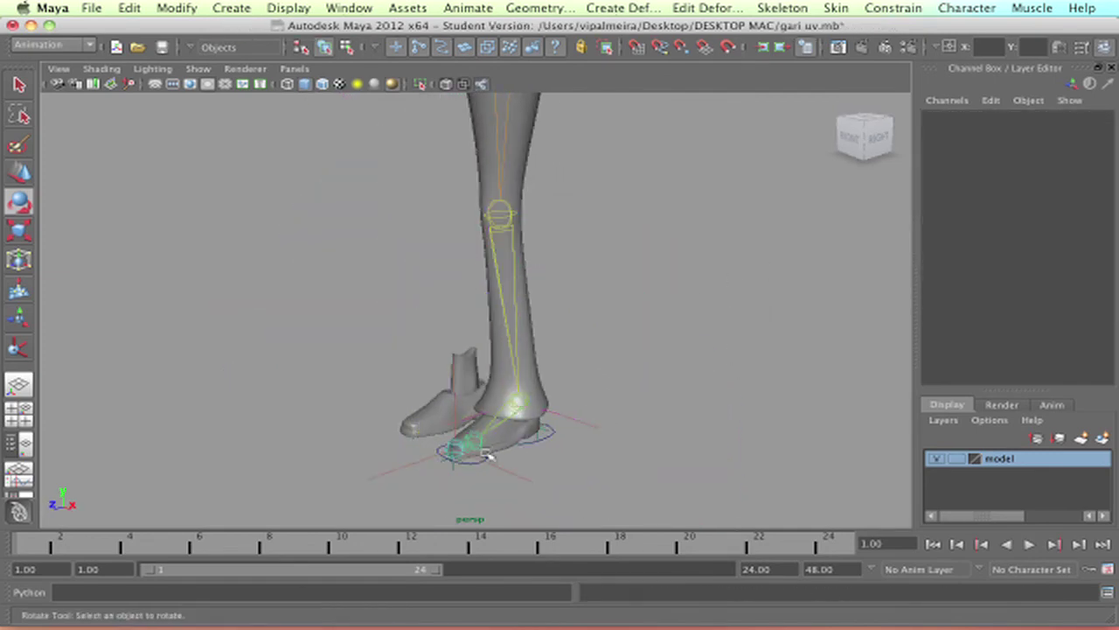
- Rotate the toe circle about X to test the foot roll, bring the foot back nearly flat, and clear the selection
left_click(457, 455)
left_click_drag(395, 349, 289, 450)
left_click_drag(580, 340, 336, 362, "alt")
left_click_drag(607, 343, 666, 478)
left_click_drag(487, 408, 605, 418, "alt")
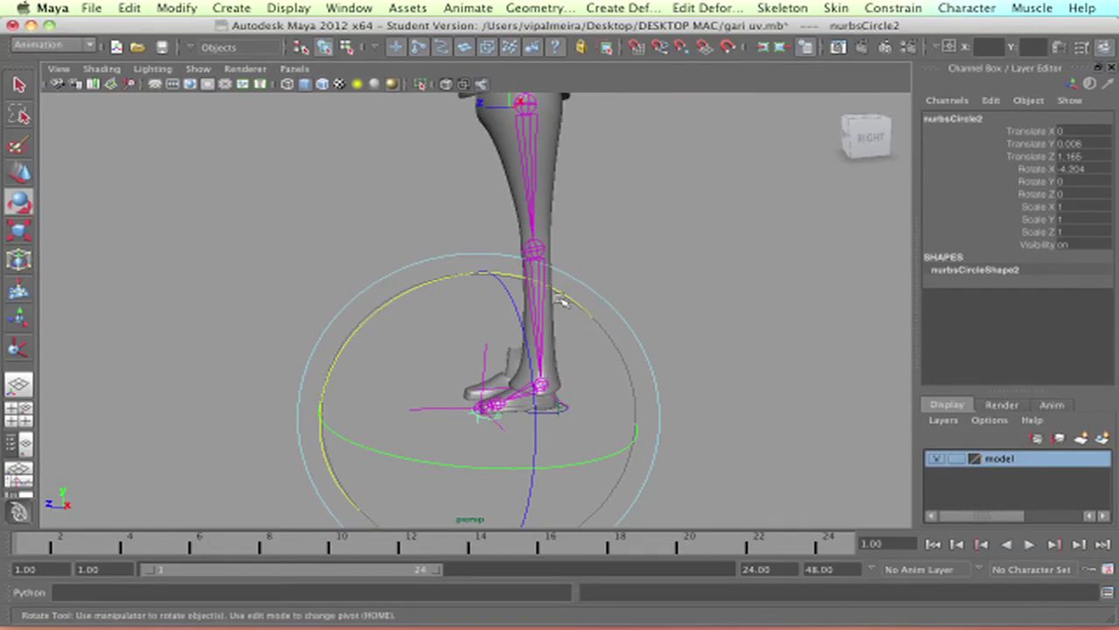
left_click_drag(549, 290, 546, 288)
left_click(614, 253)
- Inspect the whole character and the rigged leg from the side and the front
right_click_drag(612, 253, 393, 255, "alt")
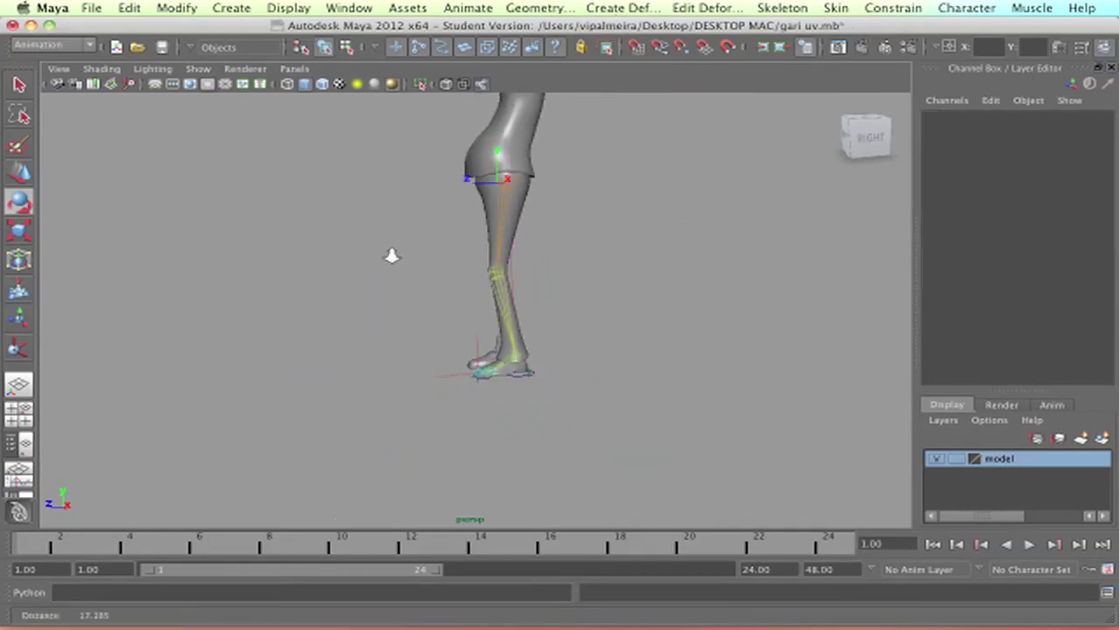
left_click_drag(393, 254, 470, 311, "alt")
left_click_drag(618, 398, 565, 372, "alt")
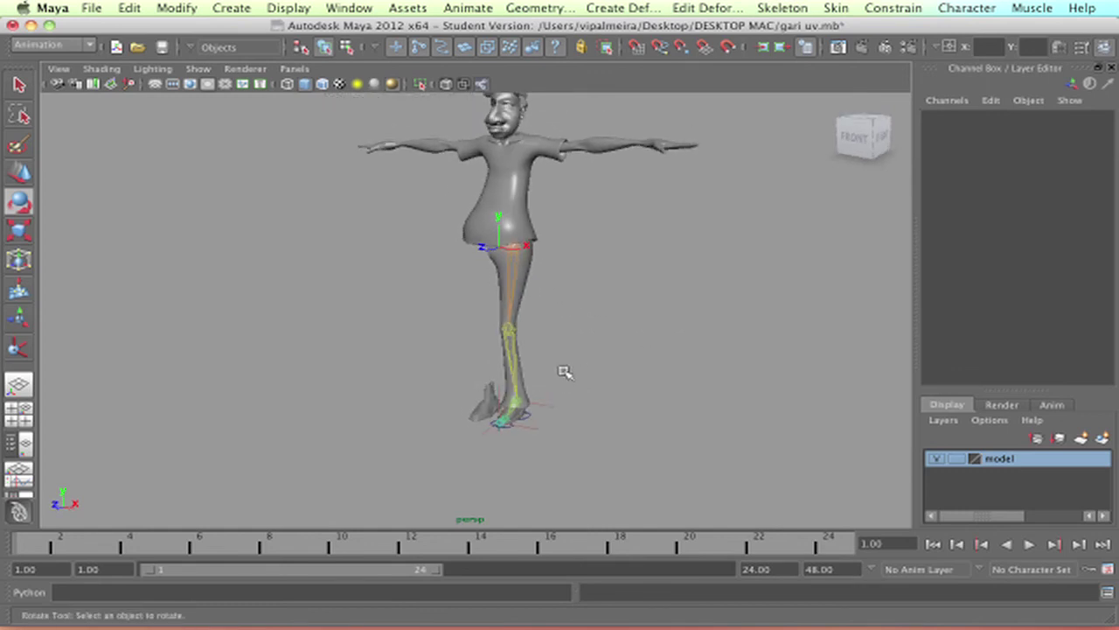
left_click_drag(514, 300, 529, 335, "alt")
scroll(527, 325, "up", 5)
left_click_drag(520, 297, 511, 273, "alt")
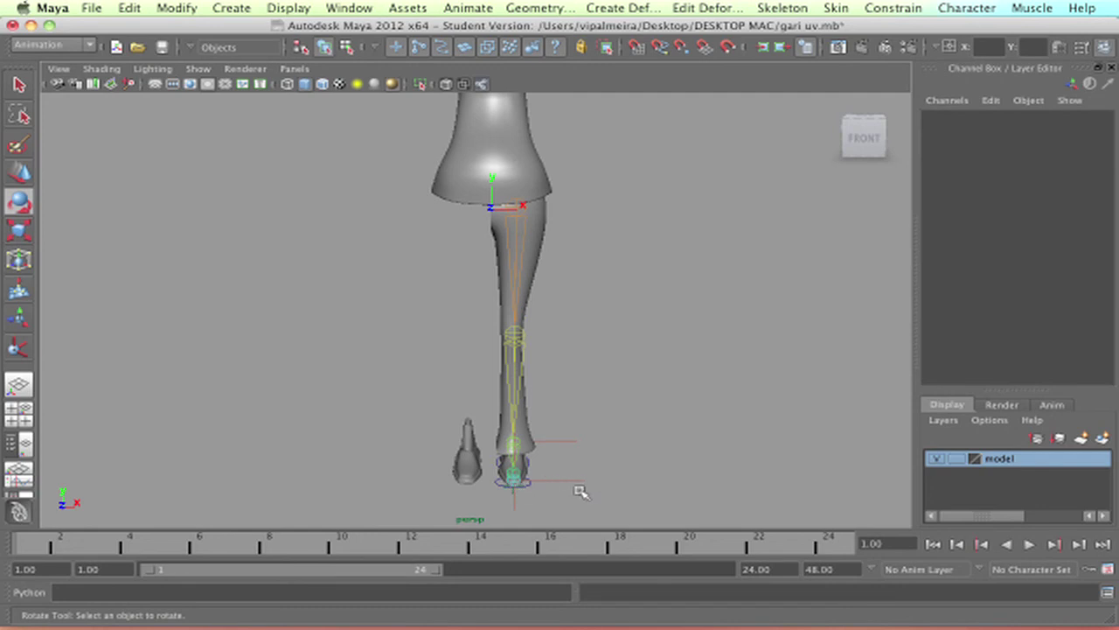
left_click(92, 8)
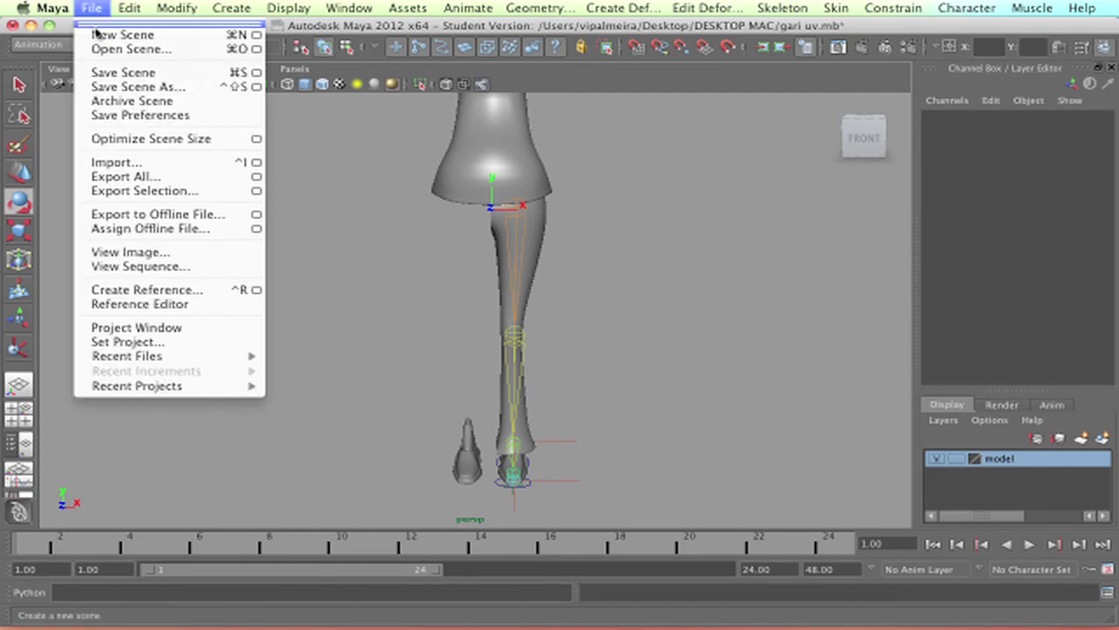
left_click(353, 276)
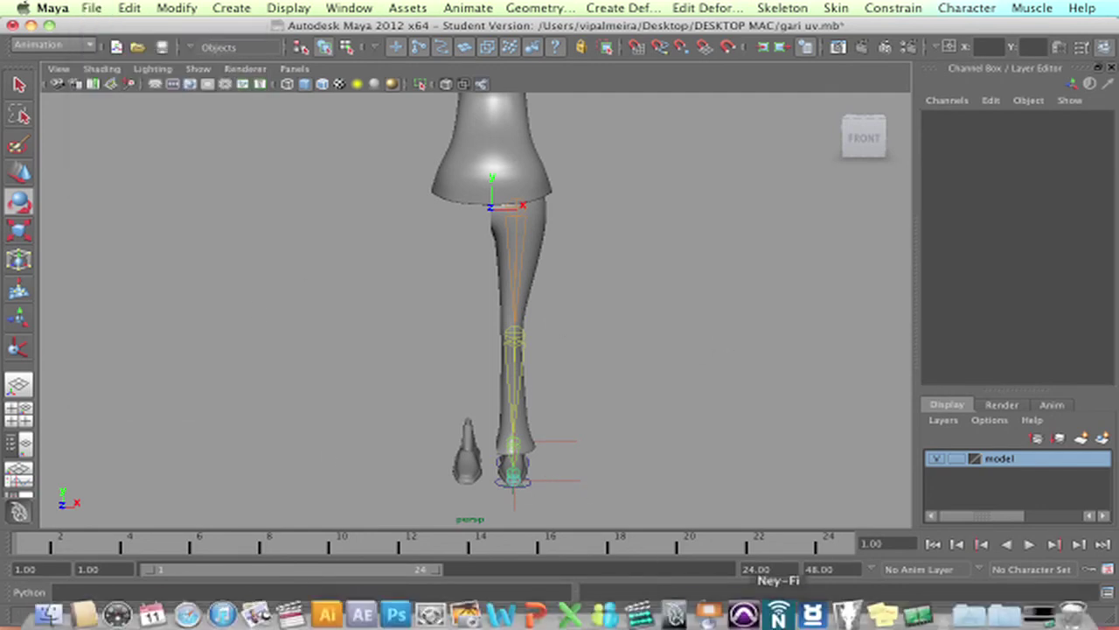